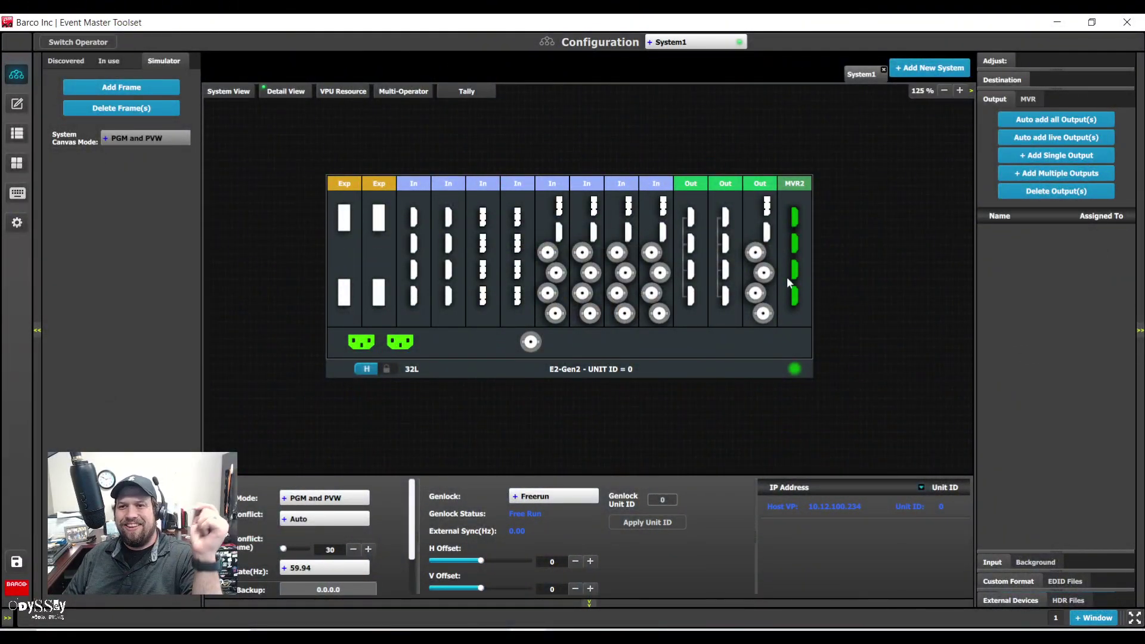
Create a new screen destination, ScreenDest1, from the third output card's connector.
left_click(757, 252)
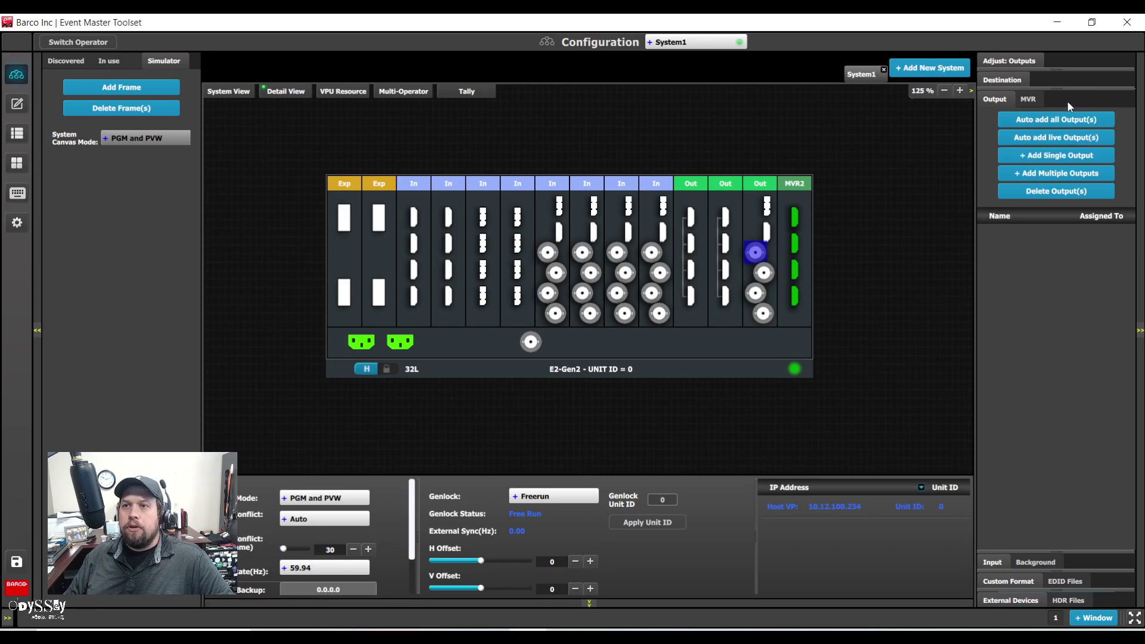
left_click(1014, 81)
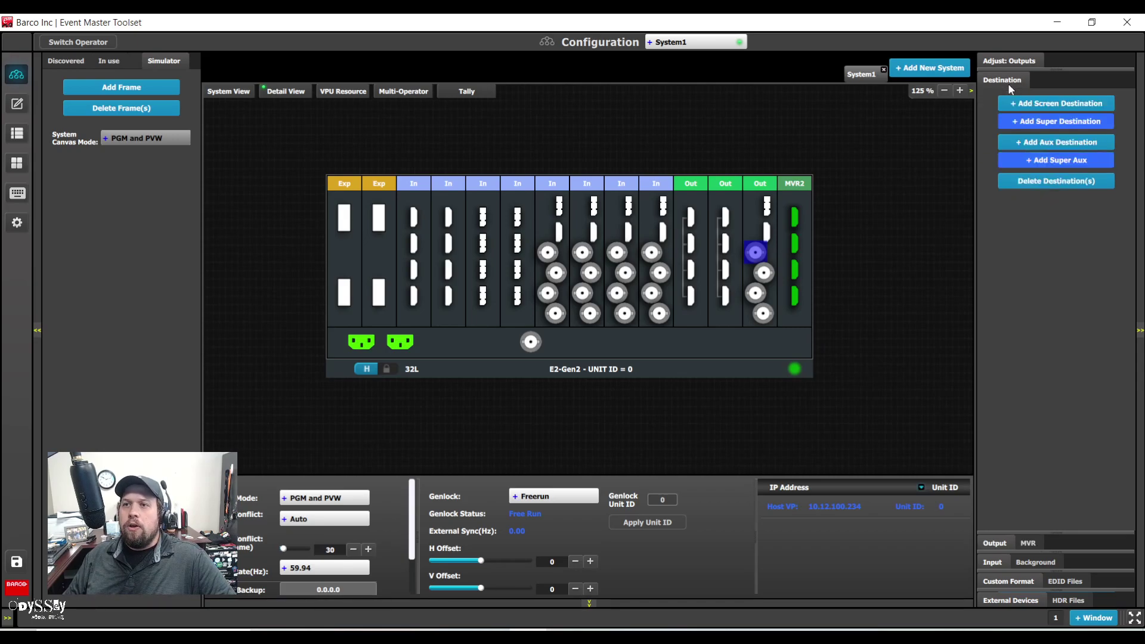
left_click(1044, 105)
left_click(868, 226)
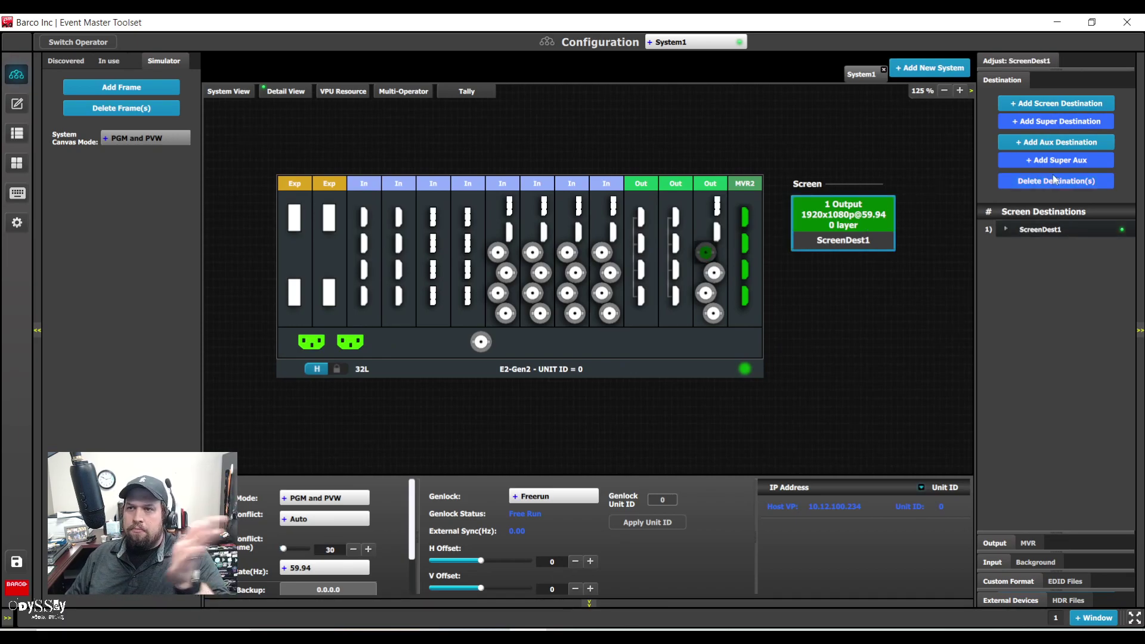
left_click(1027, 64)
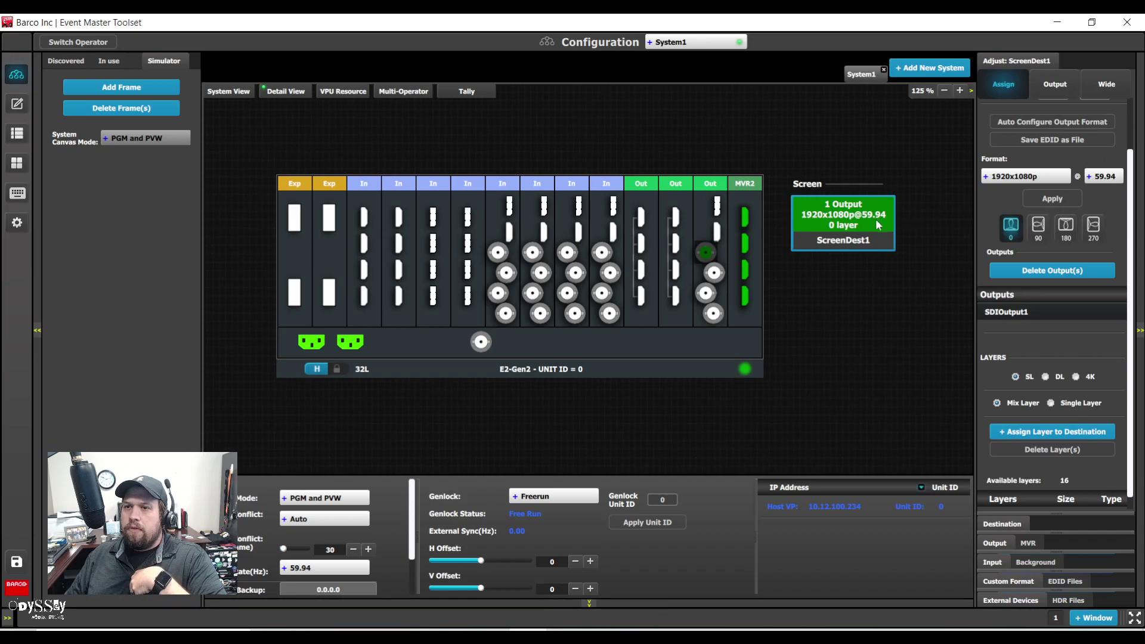
left_click(1004, 522)
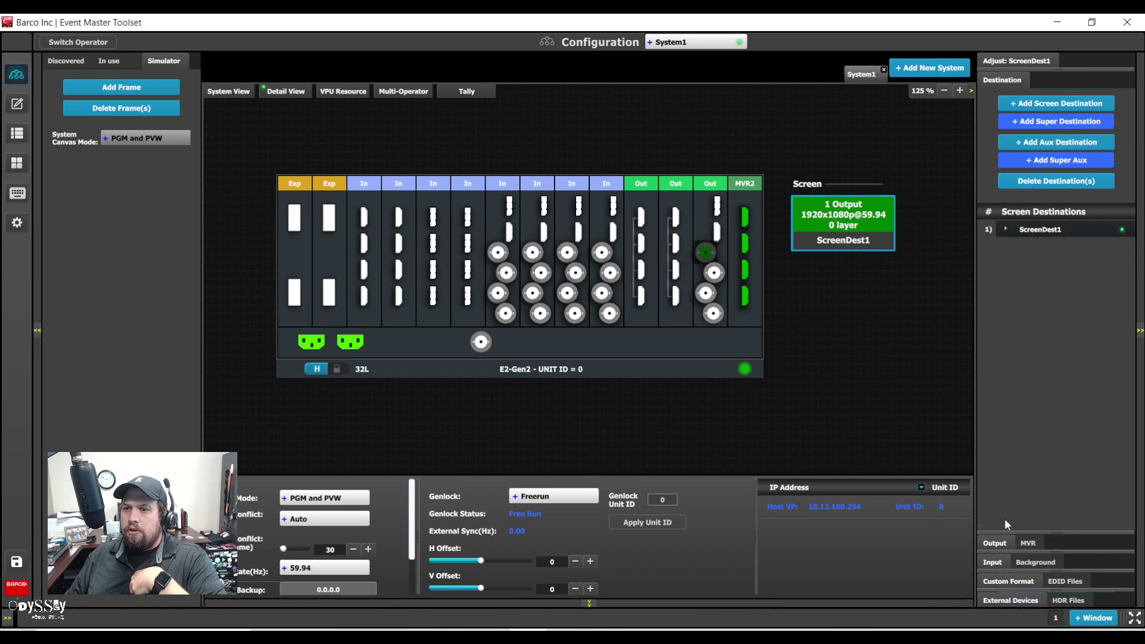
Rename ScreenDest1 to 'LED Wall' and bring up its Adjust settings.
double_click(1045, 230)
type("LED Wal")
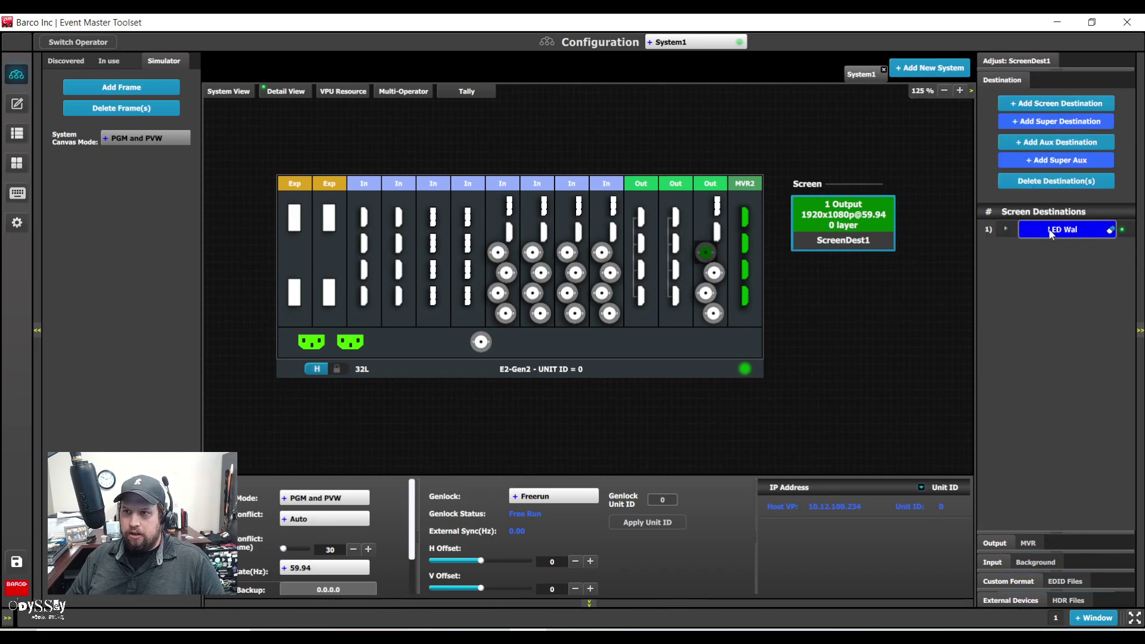
type("l")
key("Return")
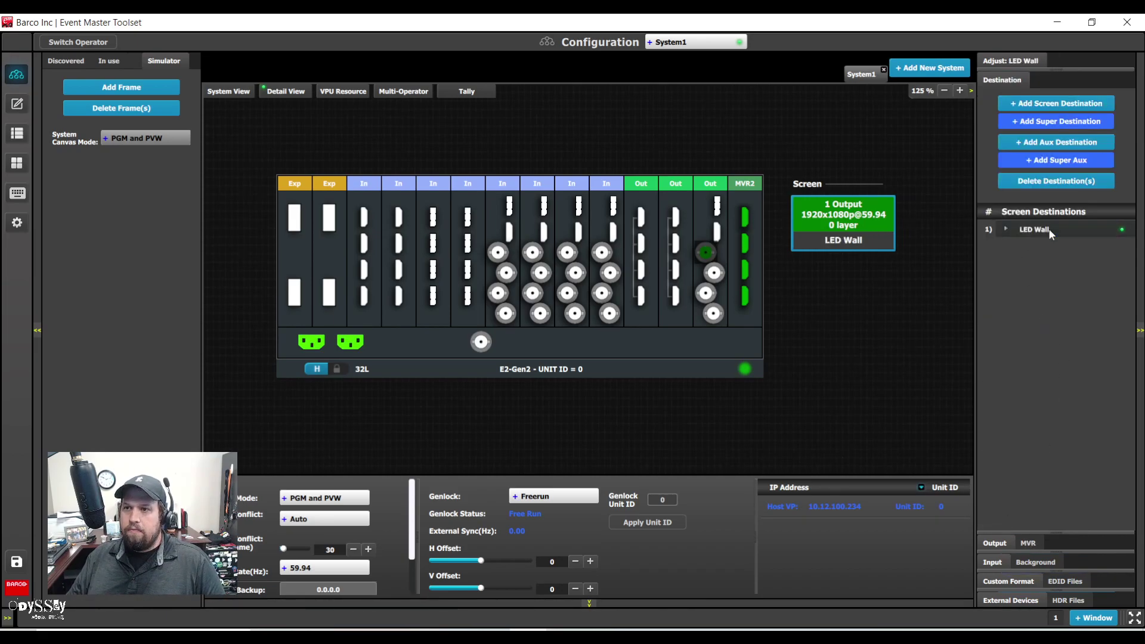
left_click(1003, 62)
scroll(1050, 424, "down", 3)
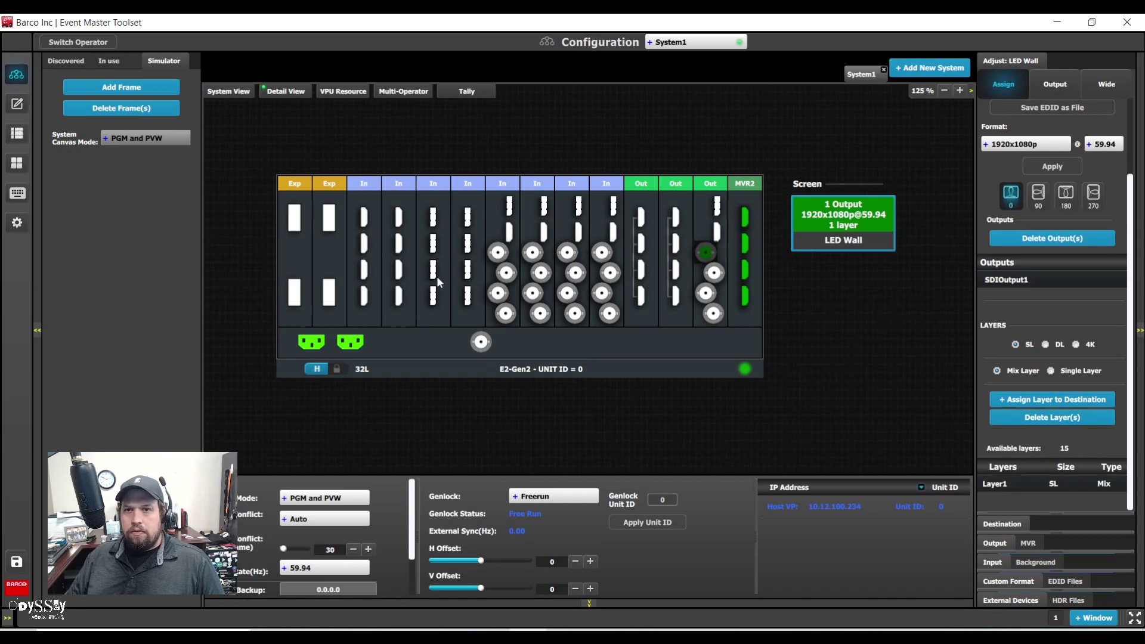
Add the input card connector as single input SDIInput1.
left_click(498, 253)
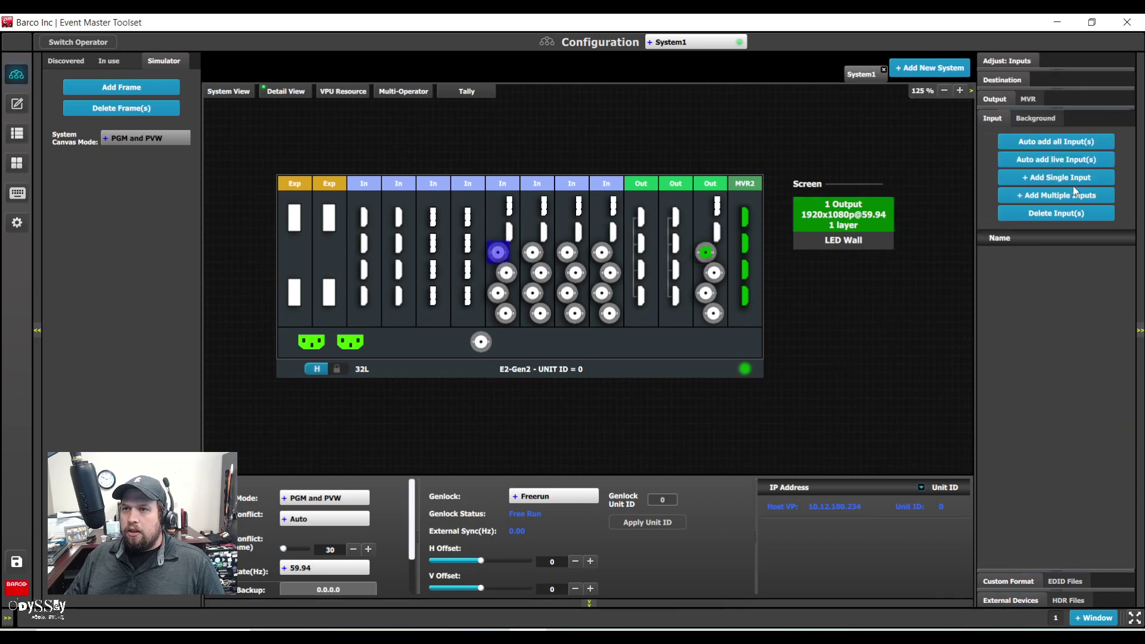
left_click(1073, 185)
left_click(14, 104)
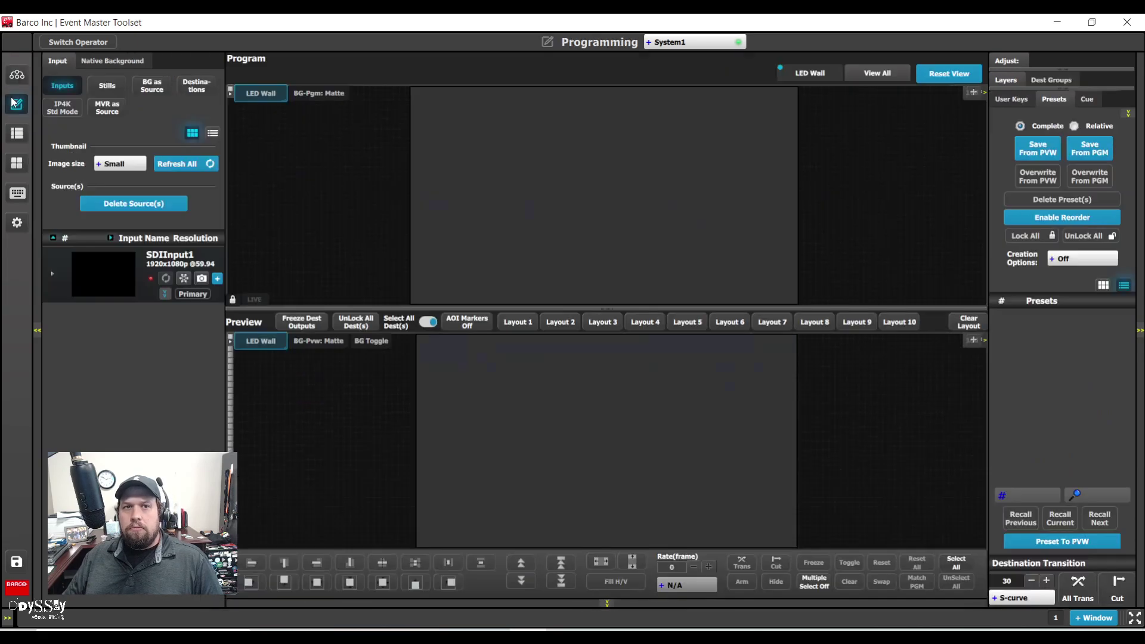
Give SDIInput1 the GRFX 1 thumbnail from Desktop's Source Thumbnails and place it in the preview's top-left.
left_click(113, 269)
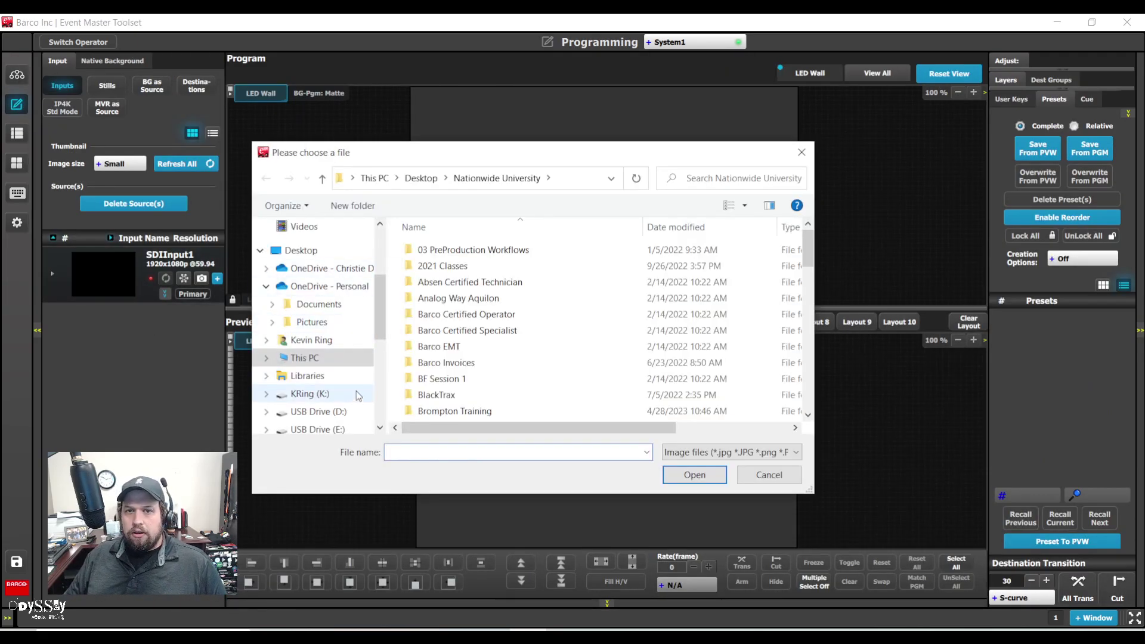
scroll(597, 334, "down", 10)
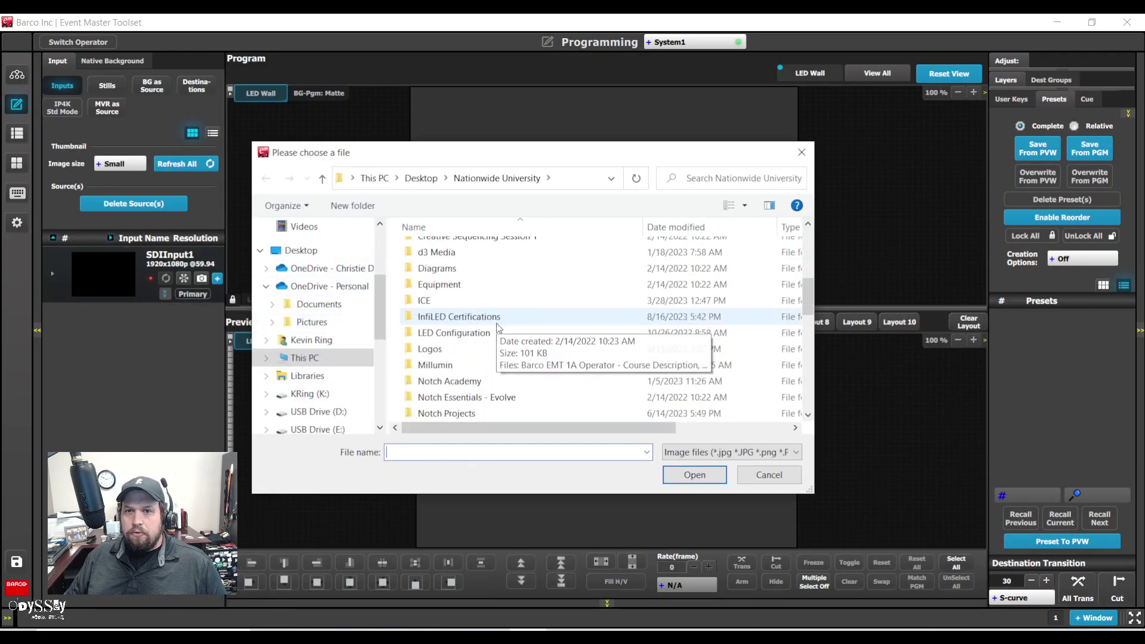
left_click(315, 255)
scroll(573, 358, "down", 2)
left_click(594, 358)
double_click(593, 359)
scroll(596, 358, "down", 3)
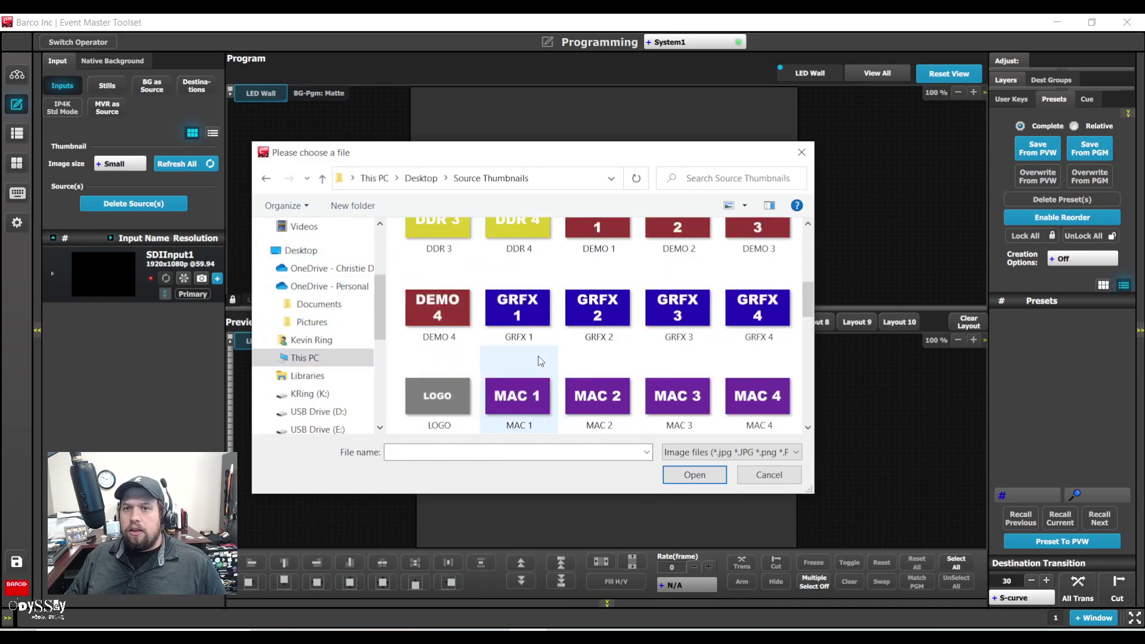
left_click(519, 304)
left_click(694, 475)
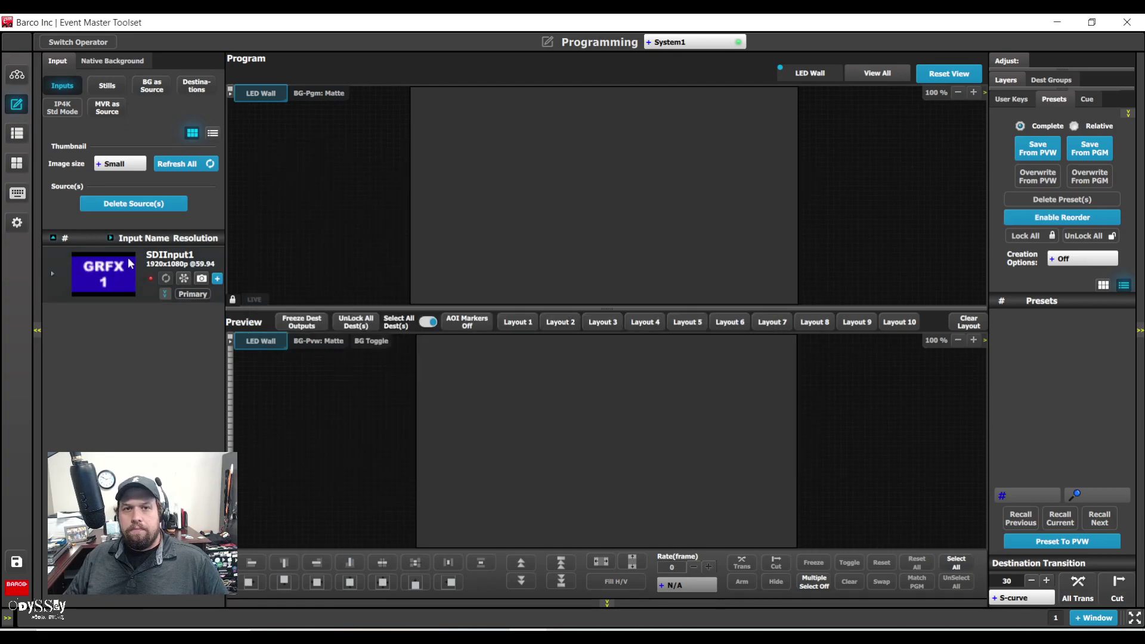
left_click(456, 372)
left_click_drag(606, 530, 566, 497)
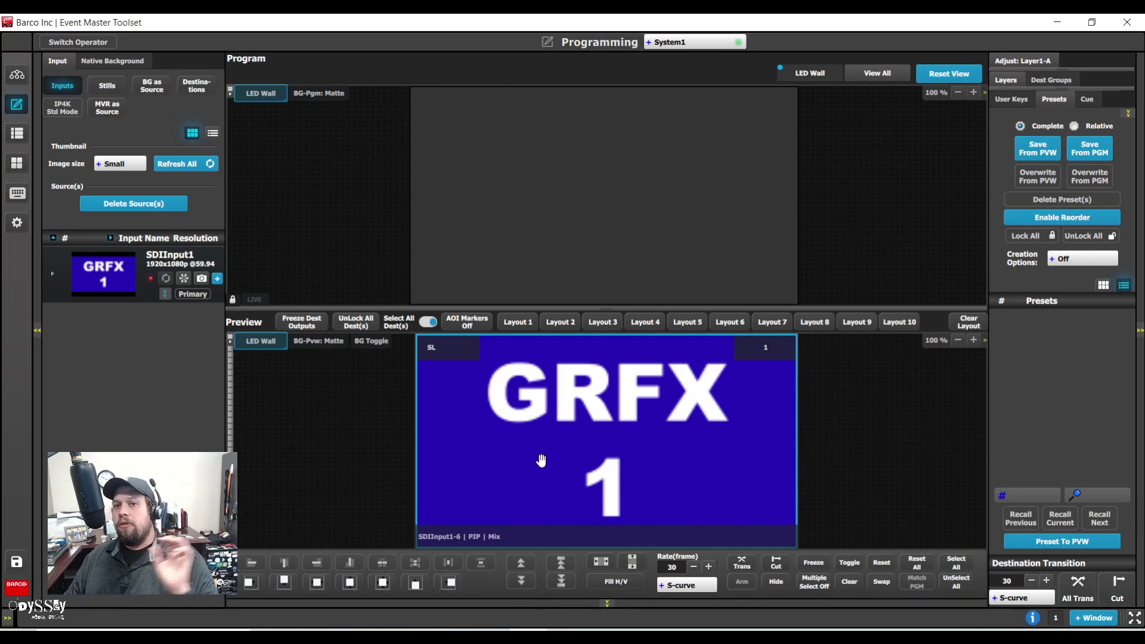
Set the GRFX 1 layer's Window Adjustment H Size to 1512 and V Size to 840.
left_click(1021, 61)
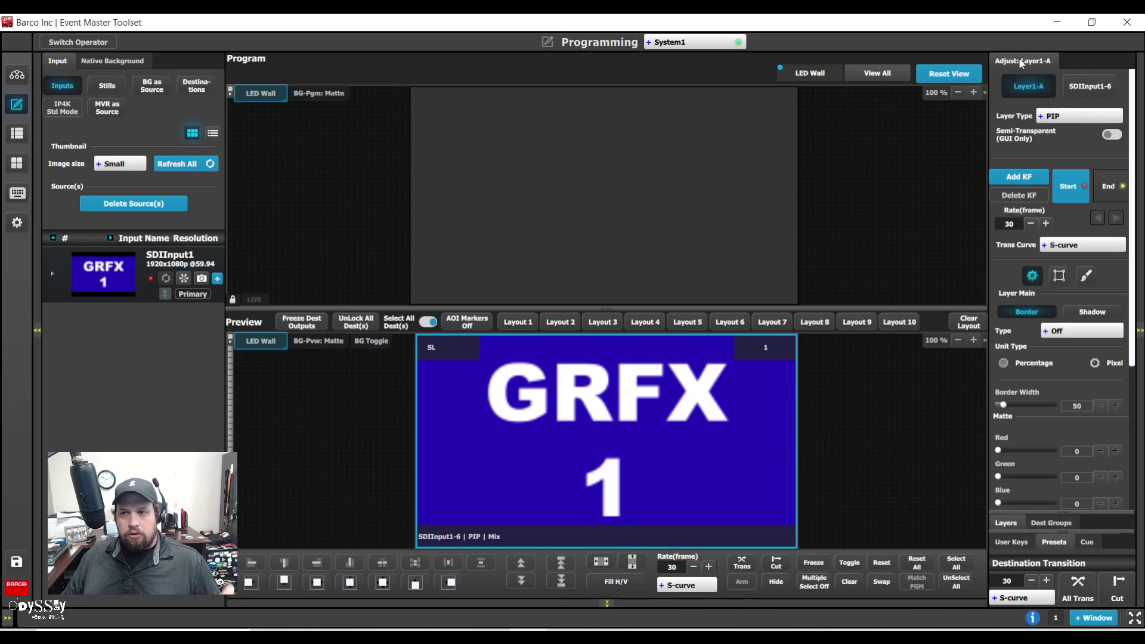
left_click(1060, 275)
left_click_drag(1133, 298, 1134, 344)
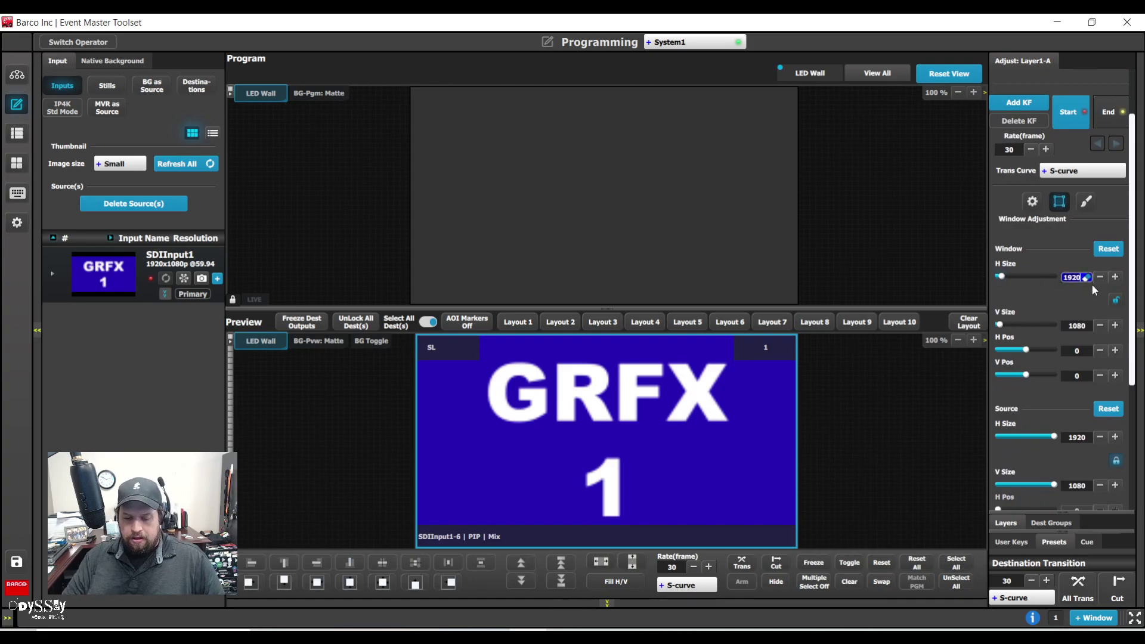
type("512")
key("Tab")
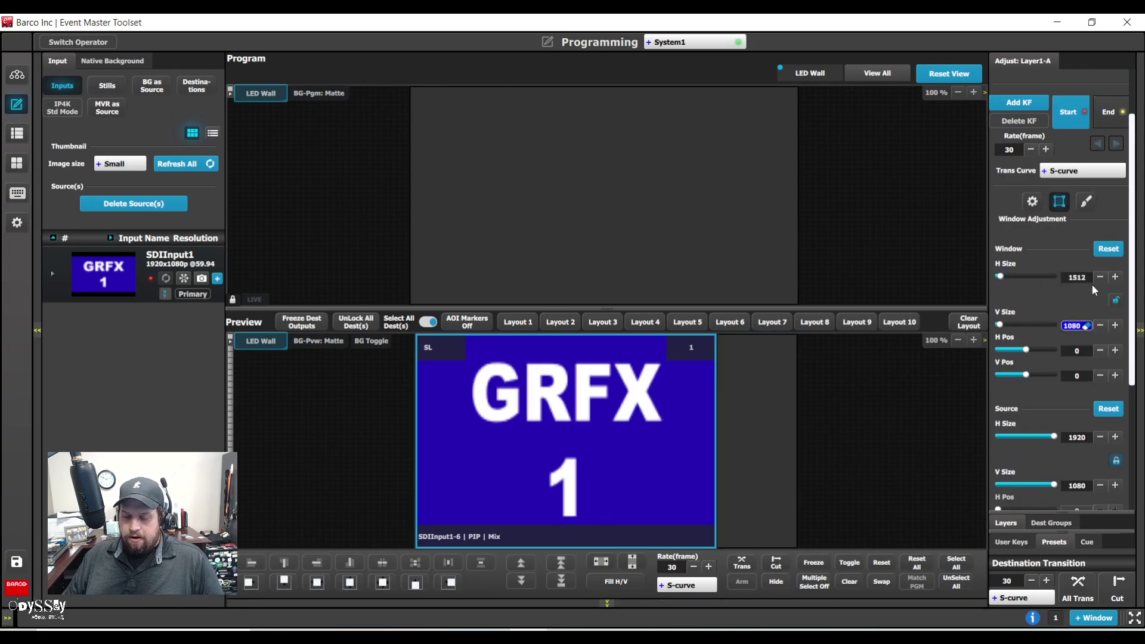
type("840")
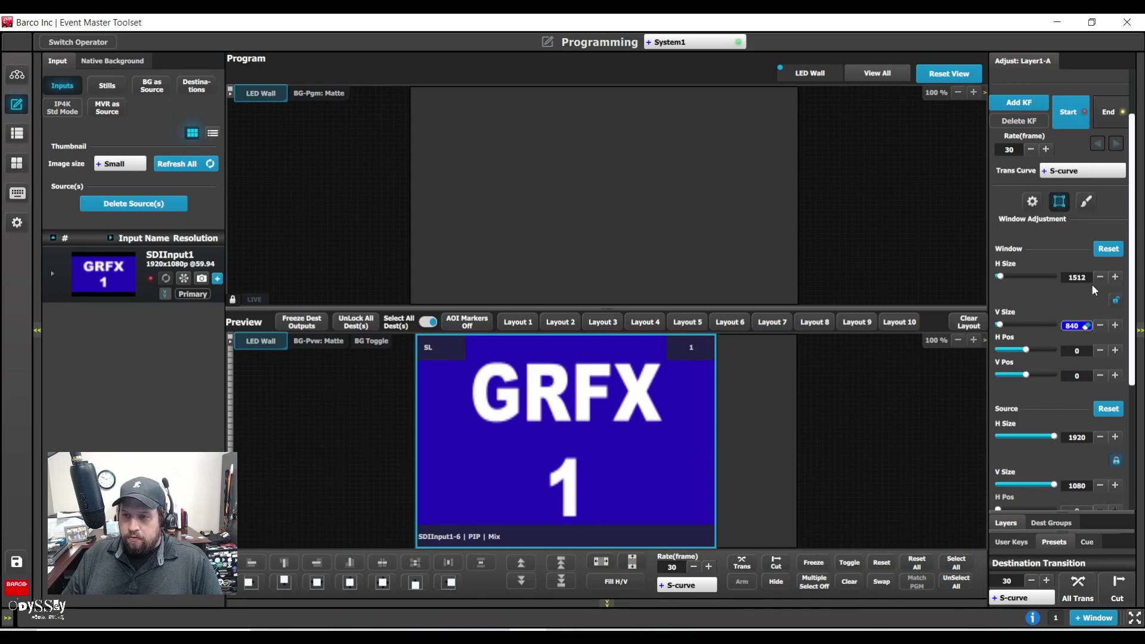
key("Return")
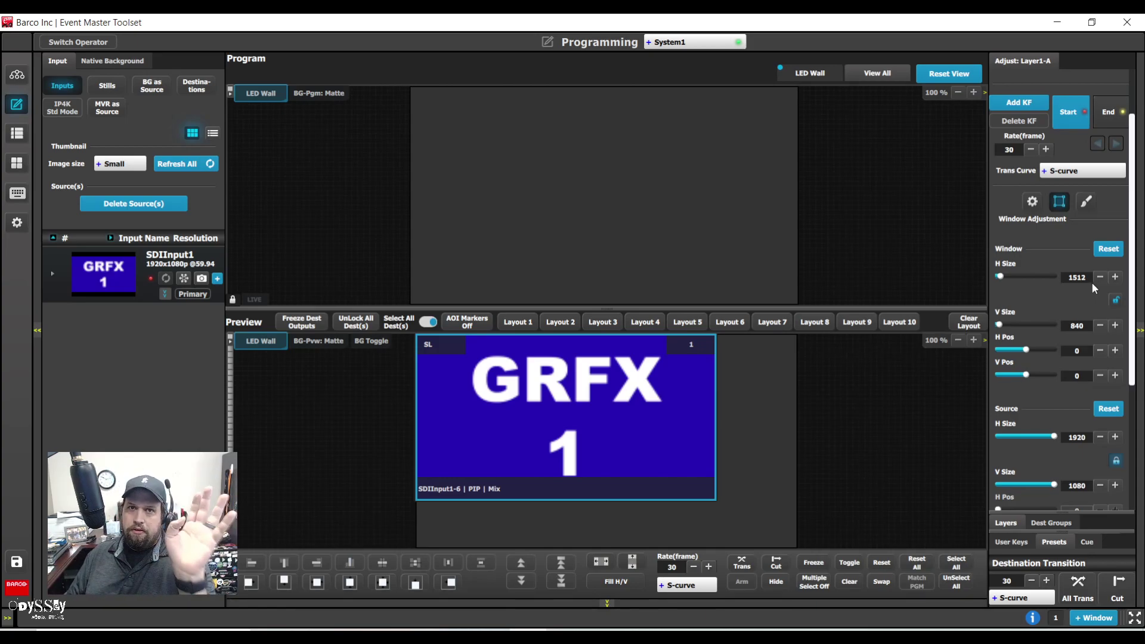
left_click(1079, 279)
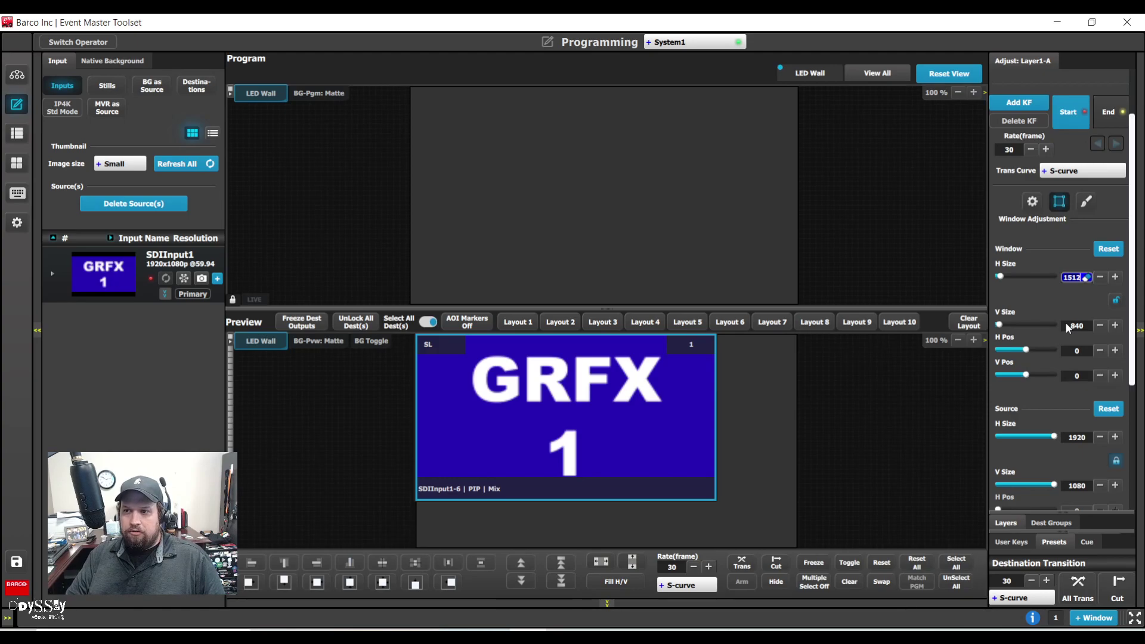
type("168")
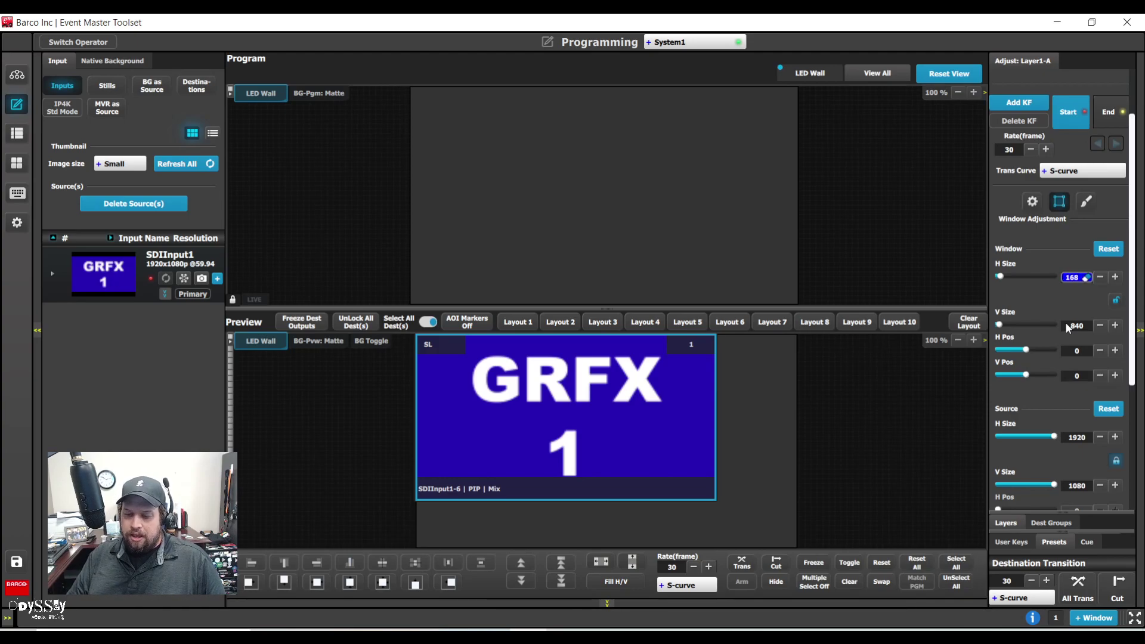
type("0")
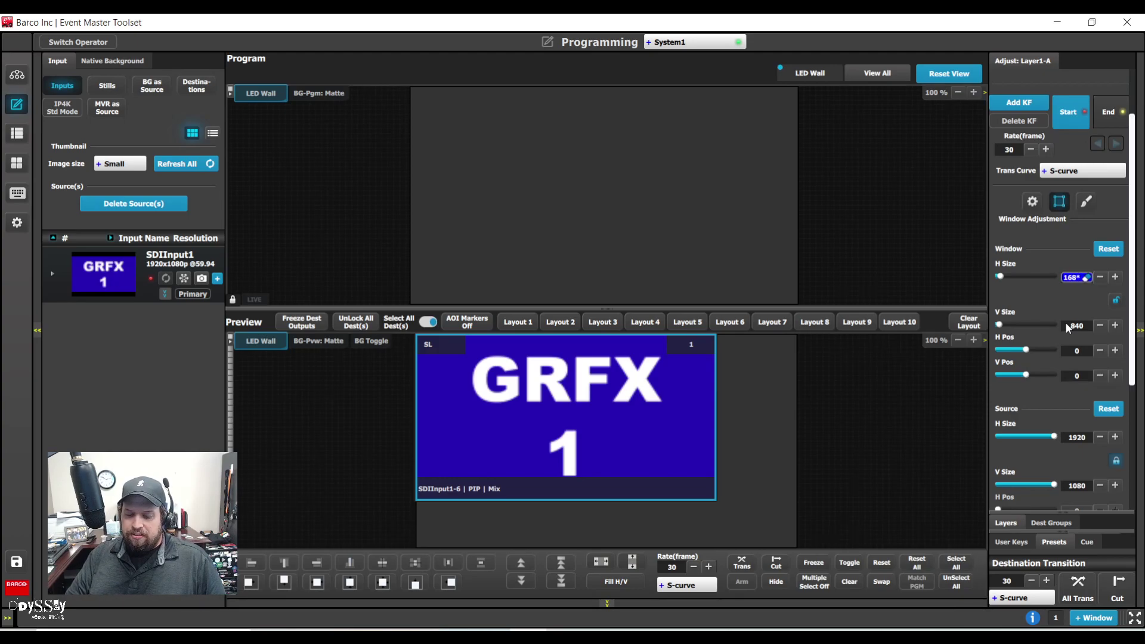
key("Return")
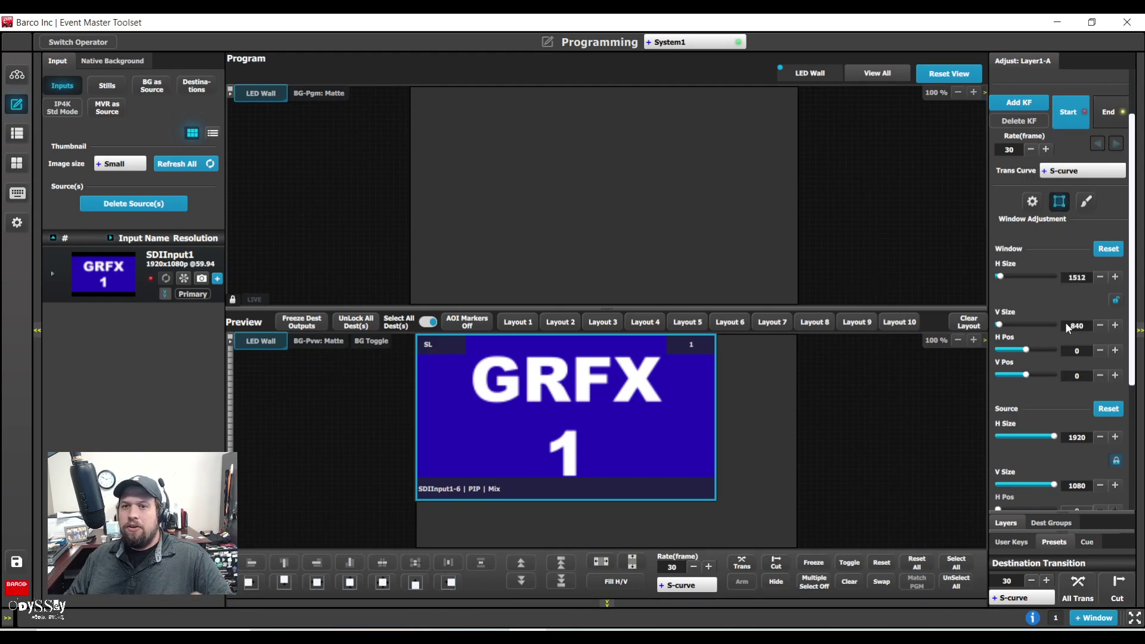
left_click(959, 341)
Save the layer's Position and Size to a new user key named 'LED Sizing'.
left_click(958, 92)
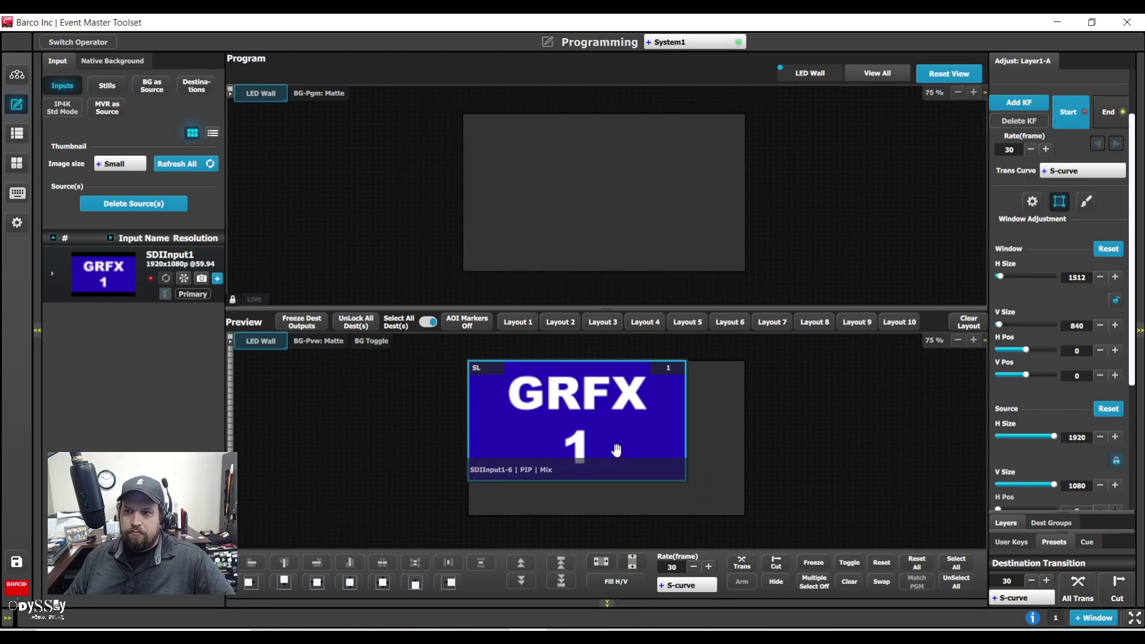
left_click(1024, 542)
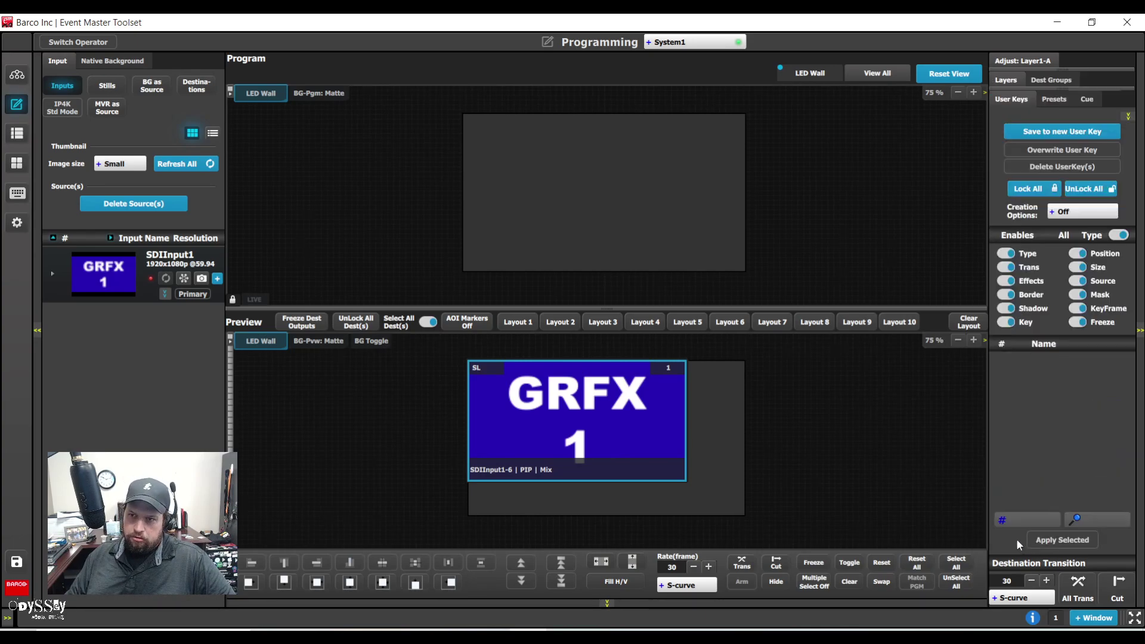
left_click(1078, 268)
left_click(1078, 255)
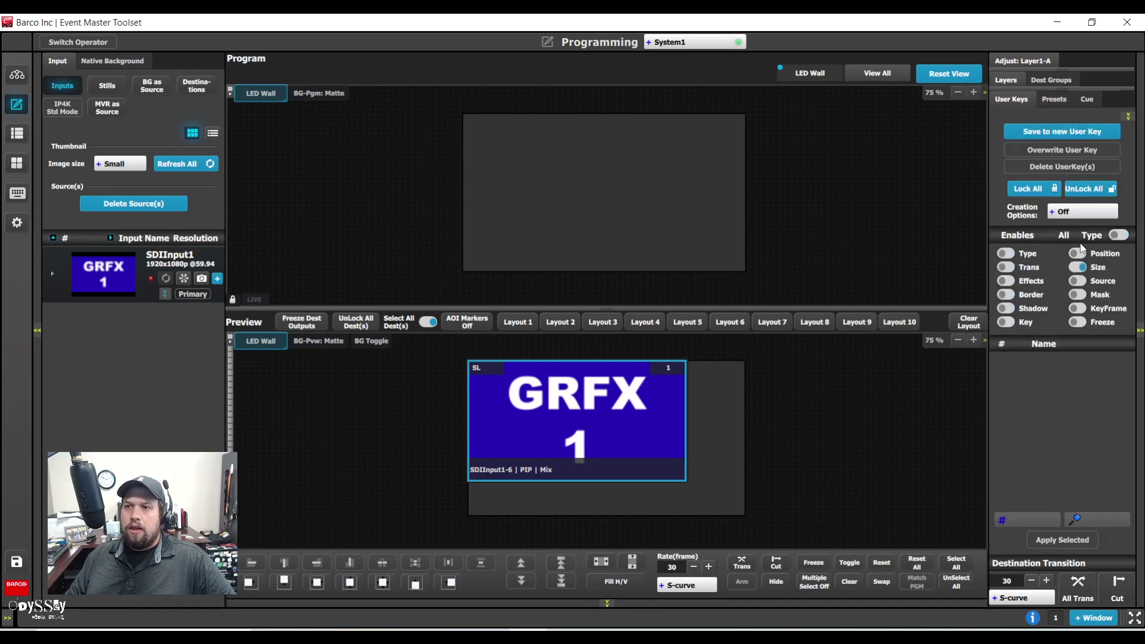
left_click(1062, 131)
double_click(1039, 364)
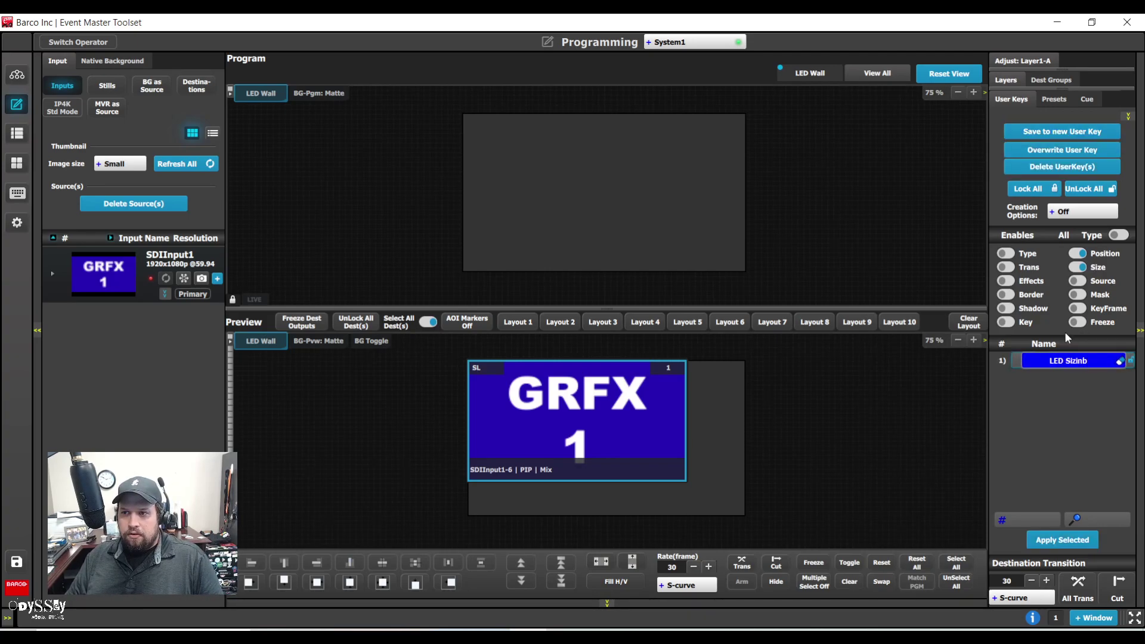
type("LED Sizing")
key("Return")
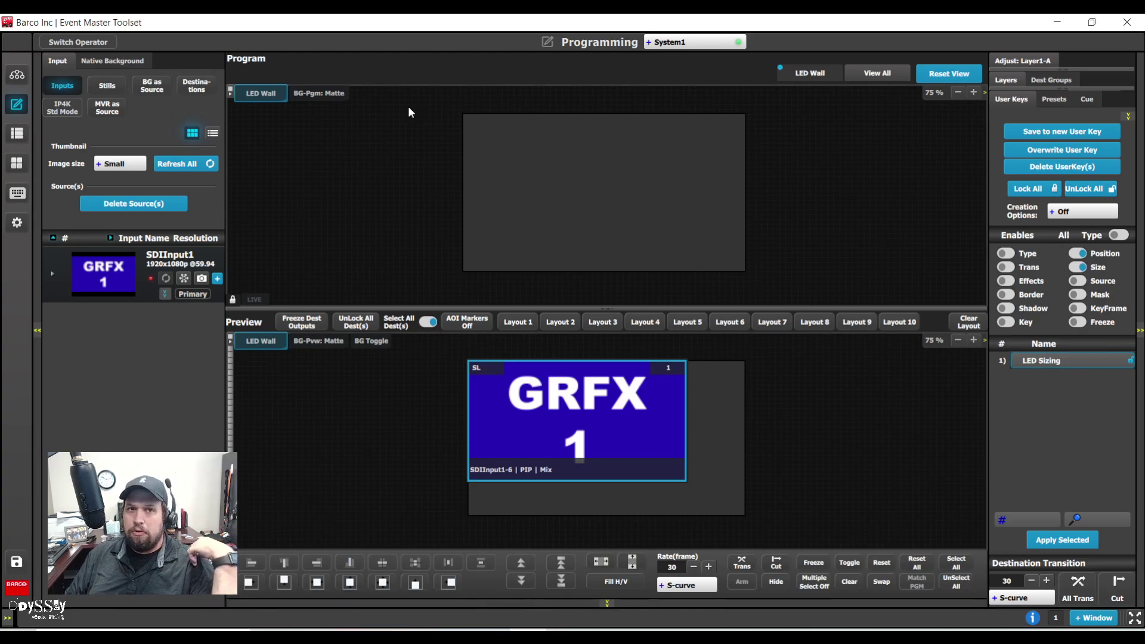
left_click(16, 74)
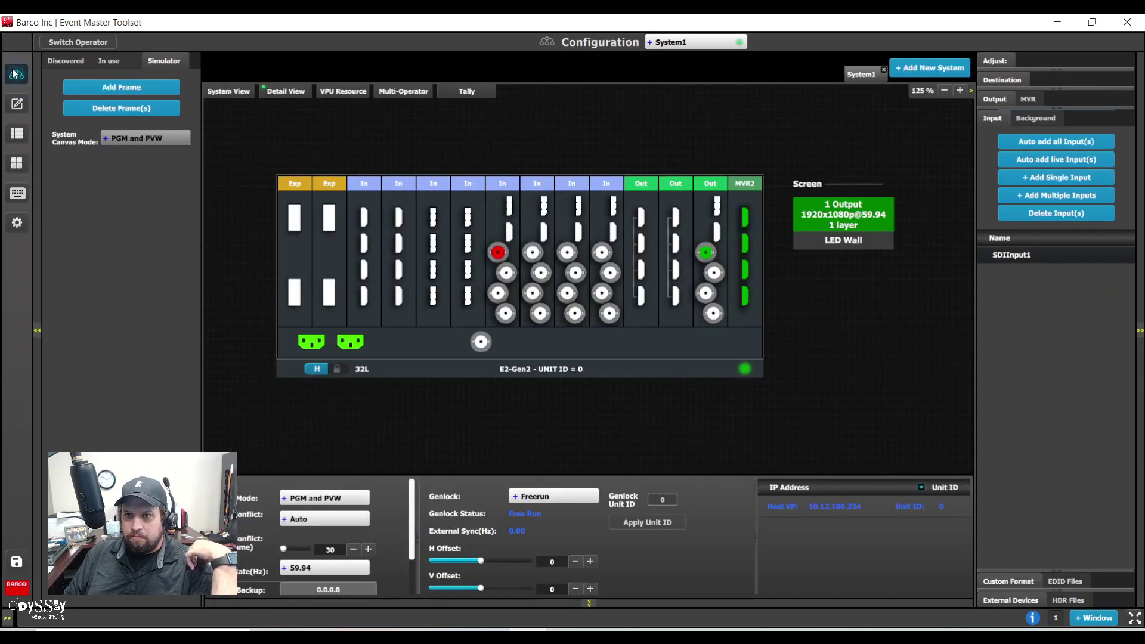
Show LED Wall's 1920 × 1080 output layout canvas with SDIOutput1.
left_click(802, 216)
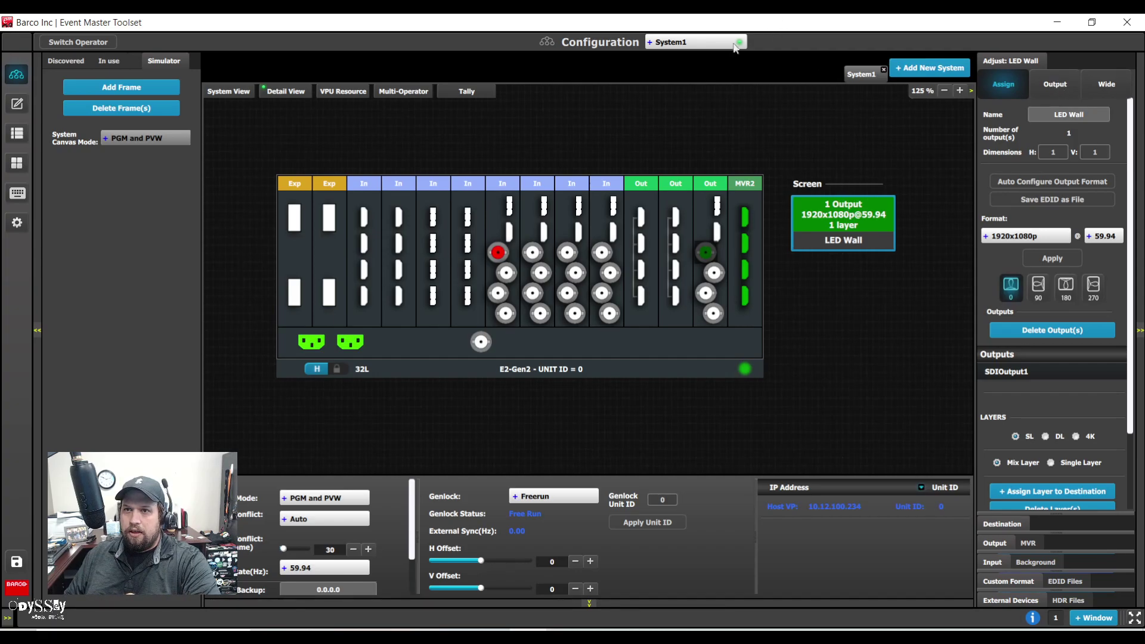
left_click(1068, 83)
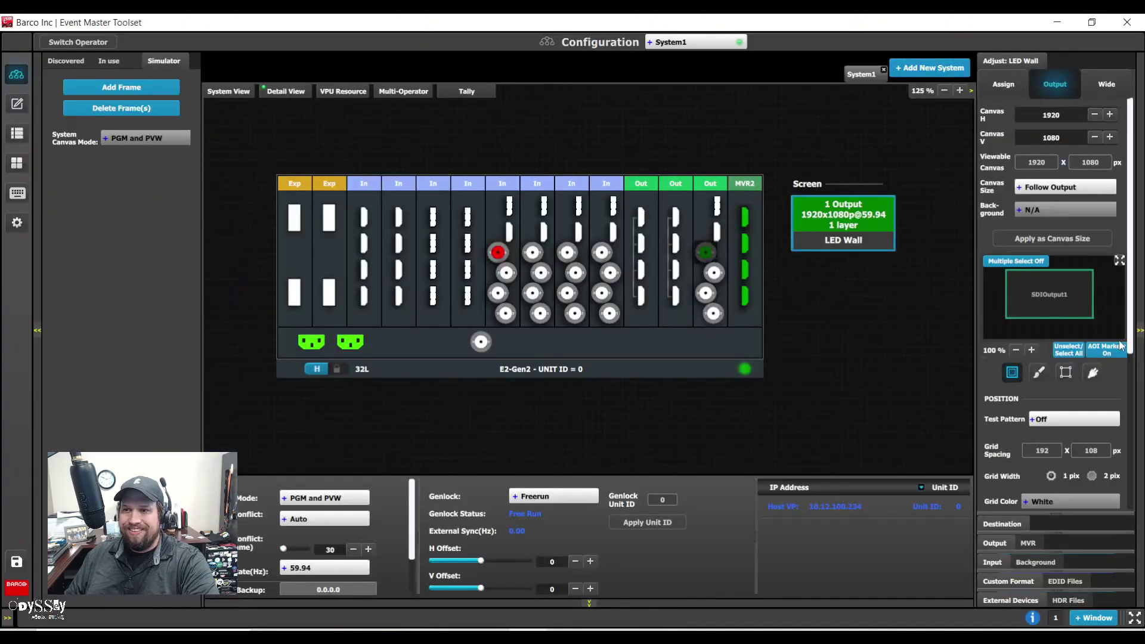
left_click(1120, 261)
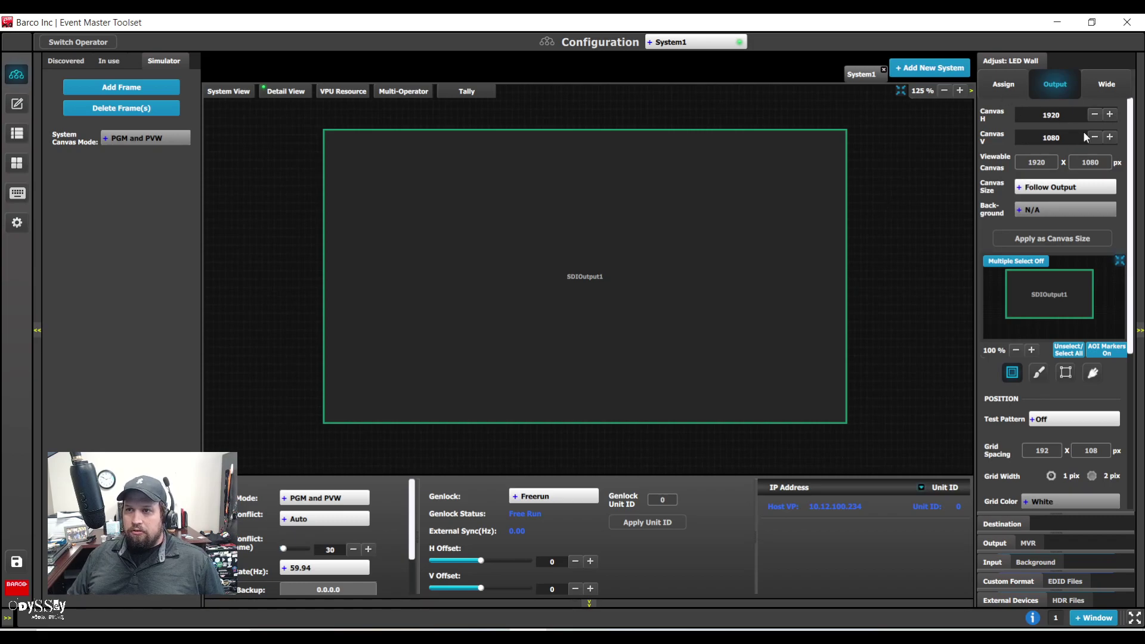
left_click_drag(1136, 166, 1139, 334)
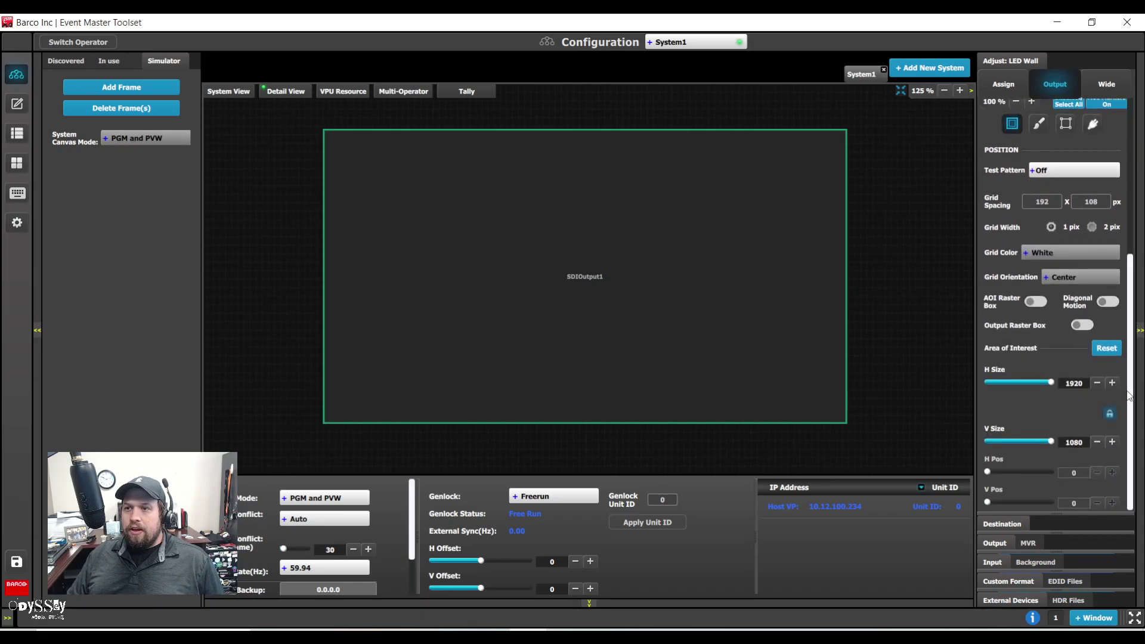
Unlock the aspect ratio and set SDIOutput1's area of interest to 1512 × 840.
mouse_move(1140, 347)
left_mouse_down()
mouse_move(1131, 306)
mouse_move(1132, 357)
left_mouse_up()
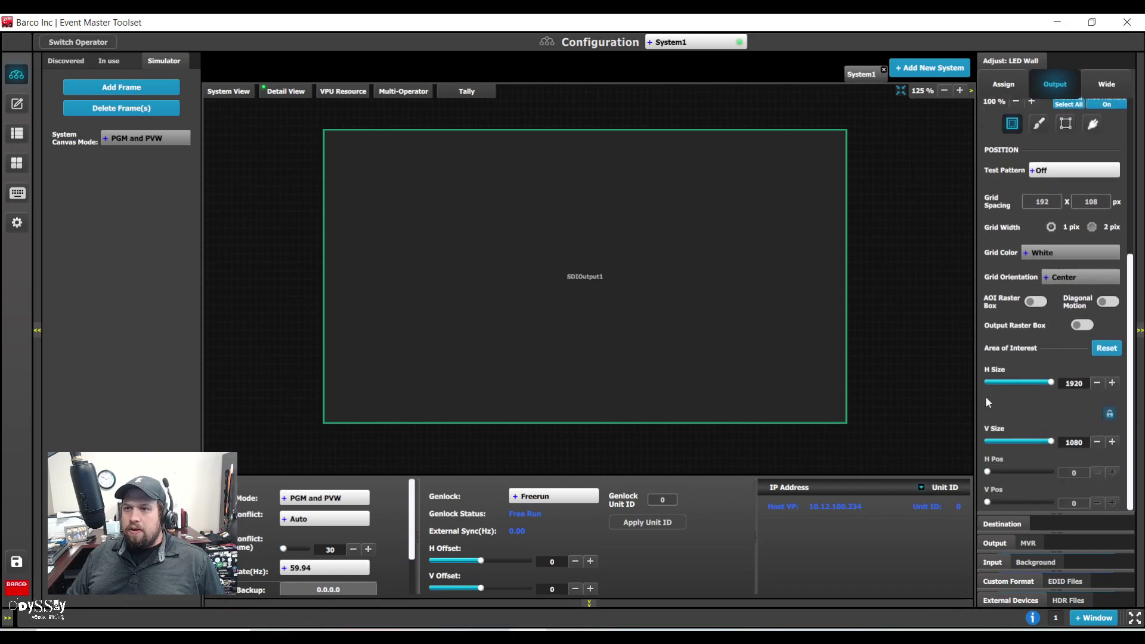
left_click(1109, 416)
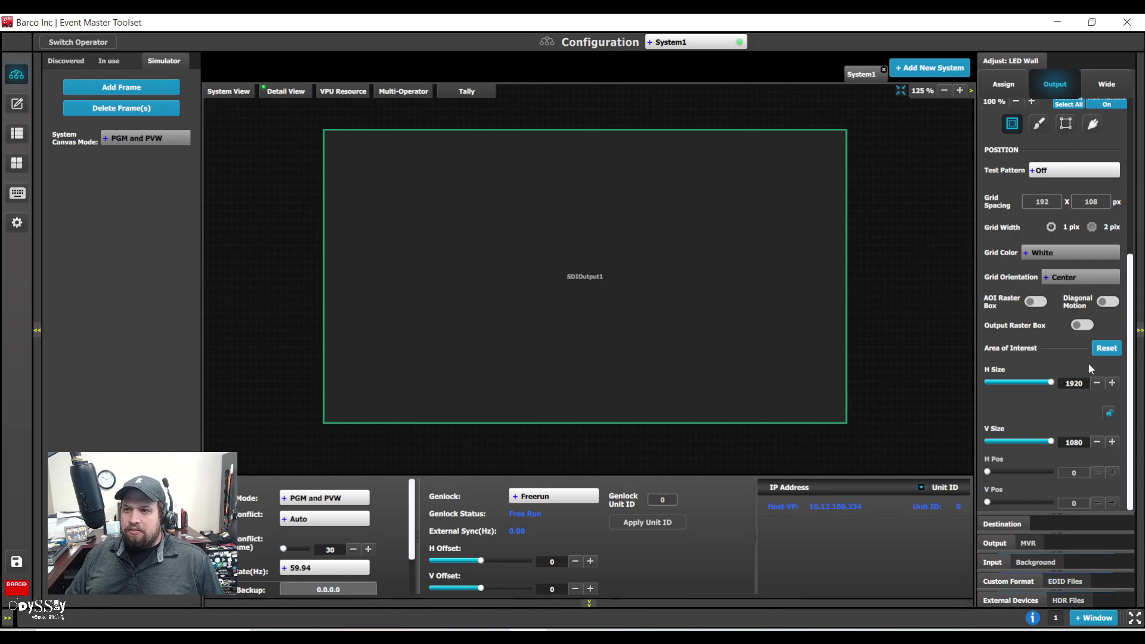
double_click(1074, 384)
type("15")
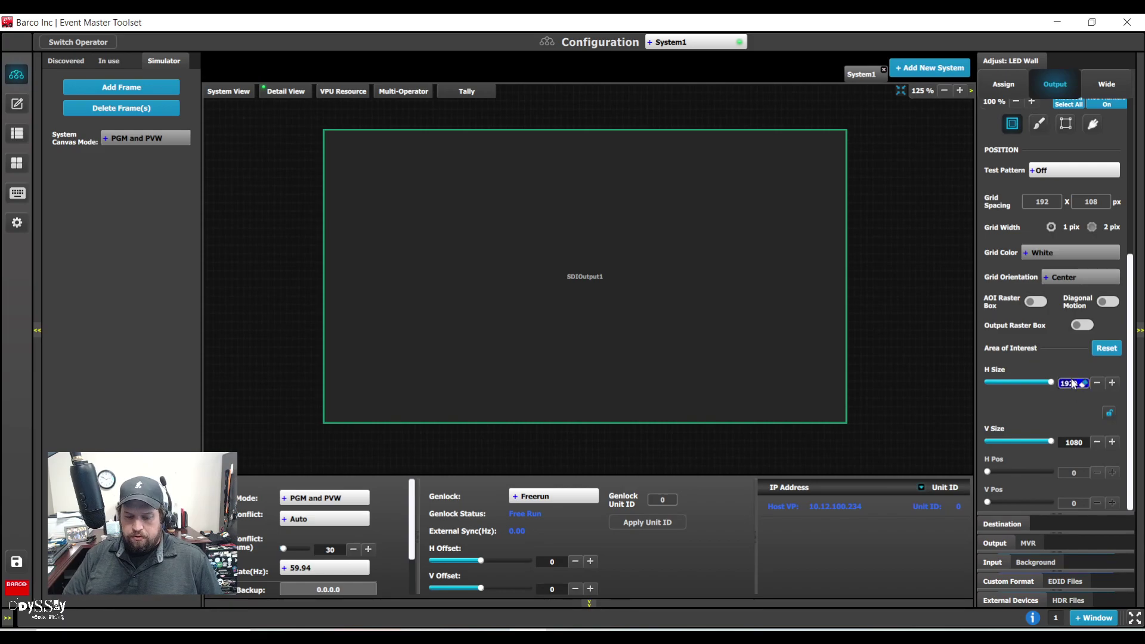
type("12")
key("Tab")
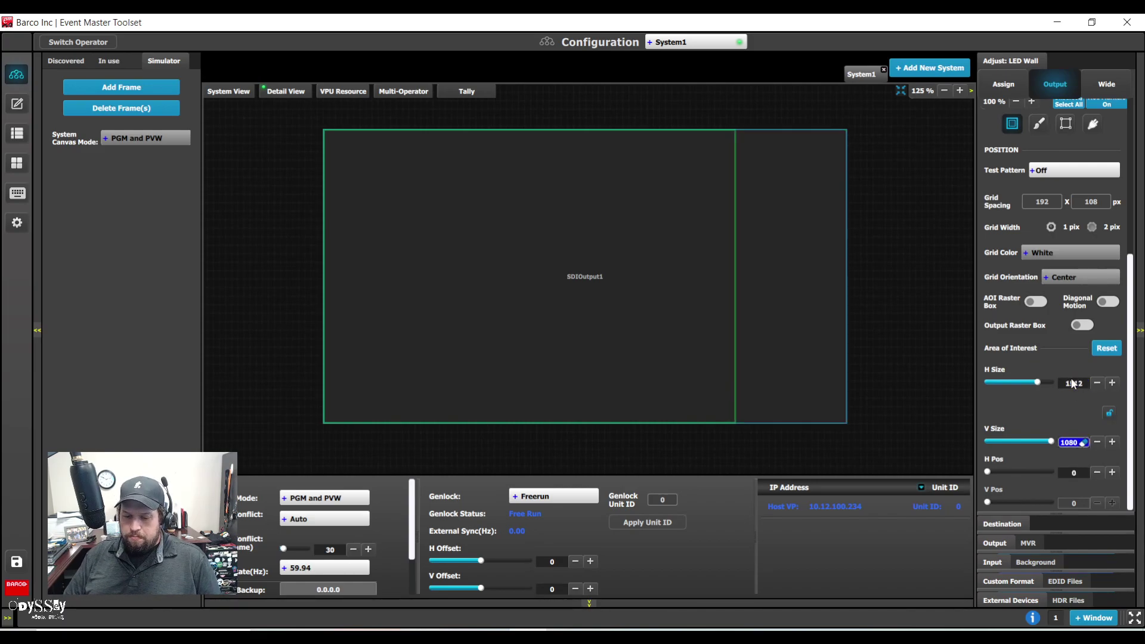
type("840")
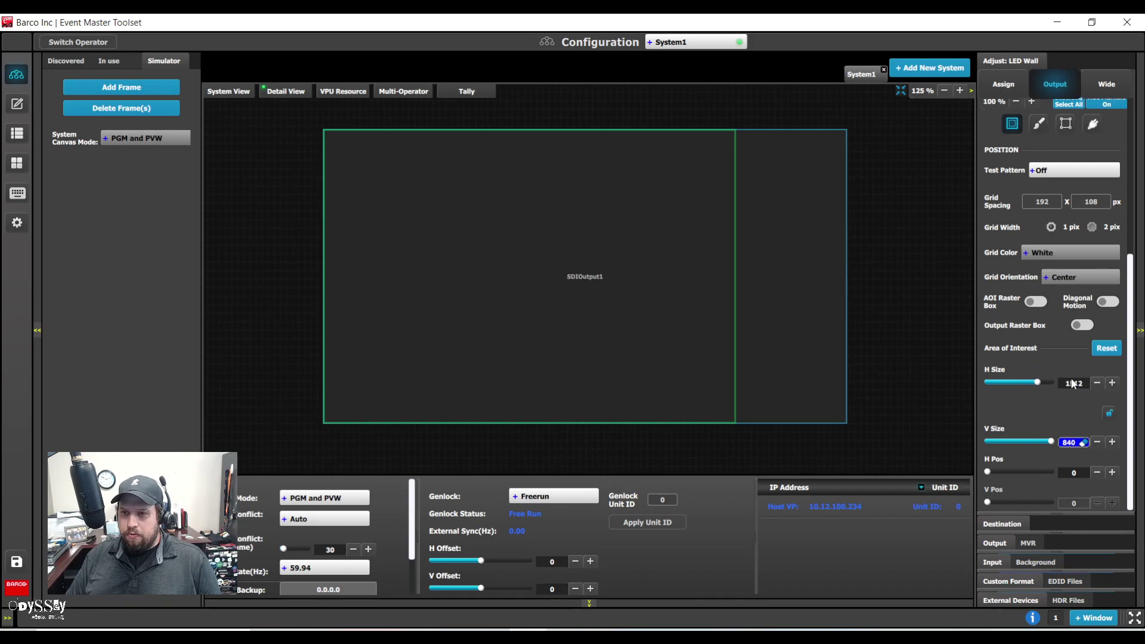
key("Return")
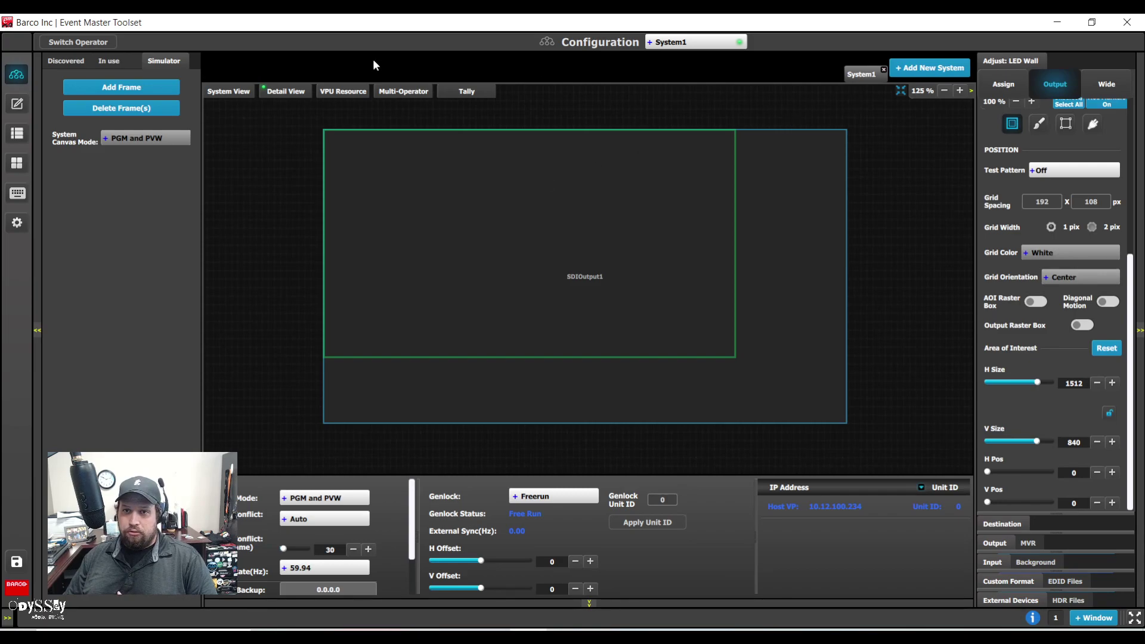
left_click(901, 91)
Replace the LED Wall preview layer with a new GRFX 1 layer set to Fill H/V.
left_click(960, 91)
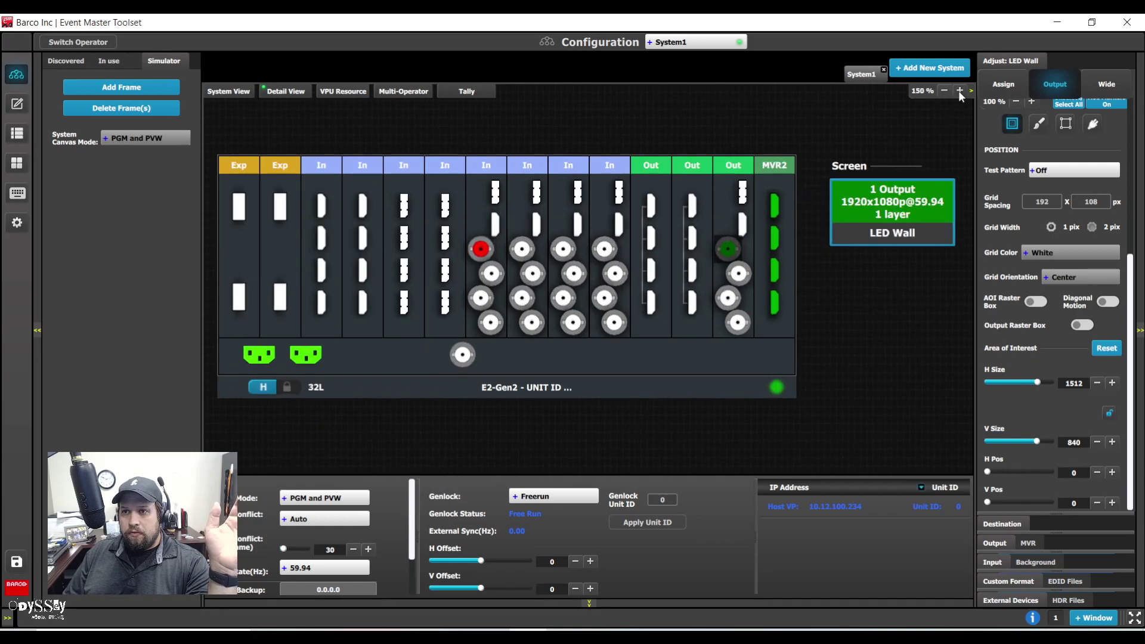
left_click(16, 104)
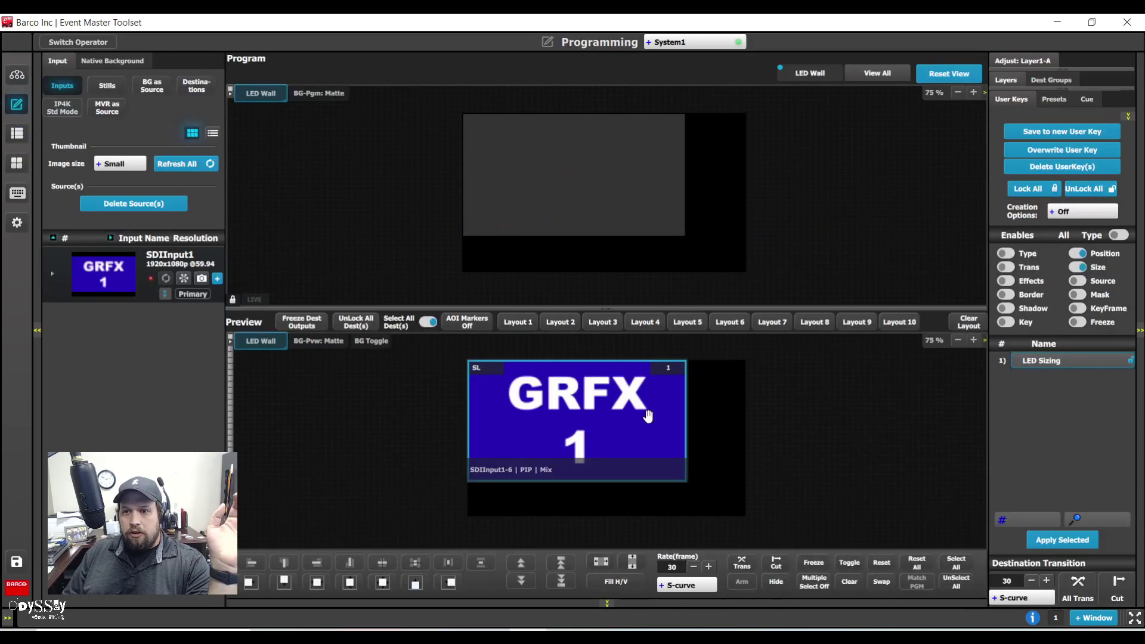
left_click(850, 582)
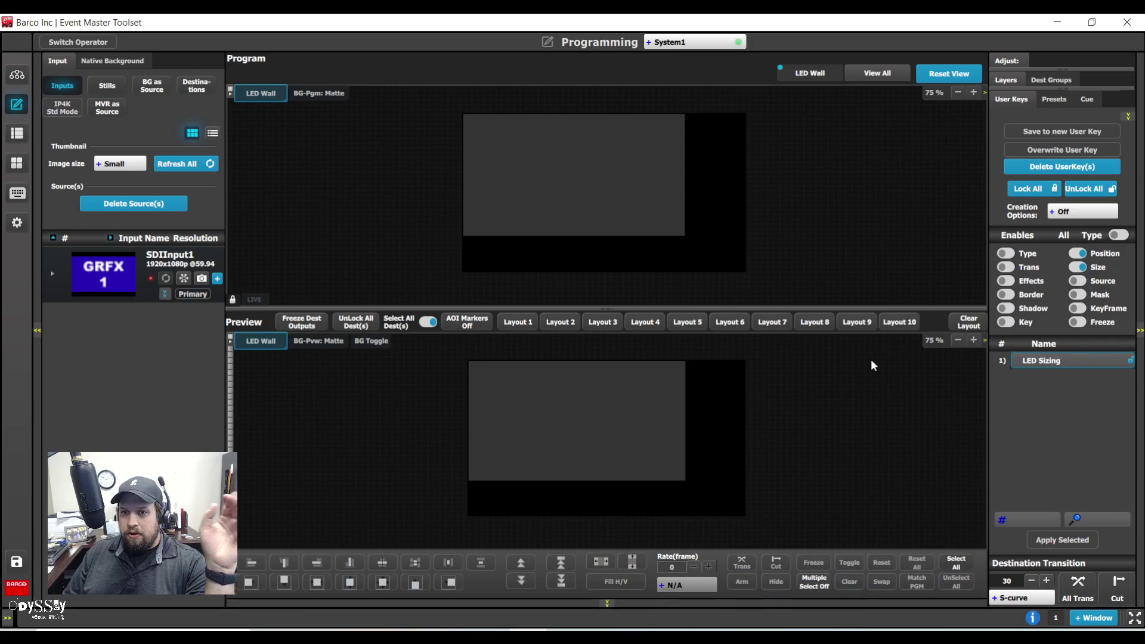
left_click(973, 342)
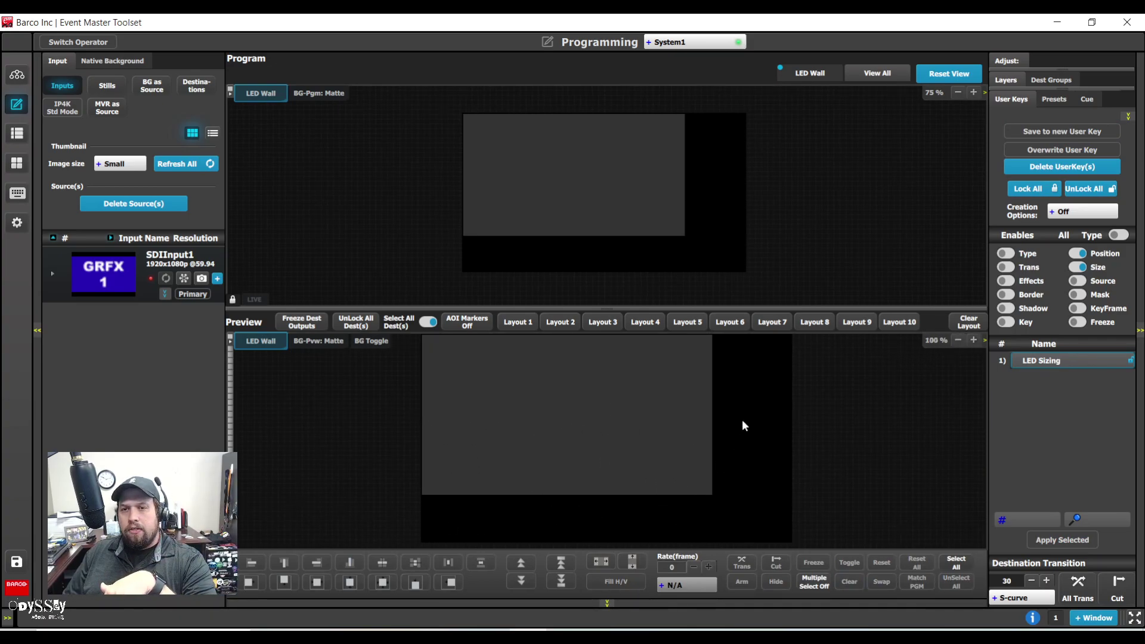
left_click(959, 341)
left_click_drag(113, 281, 524, 388)
left_click(618, 579)
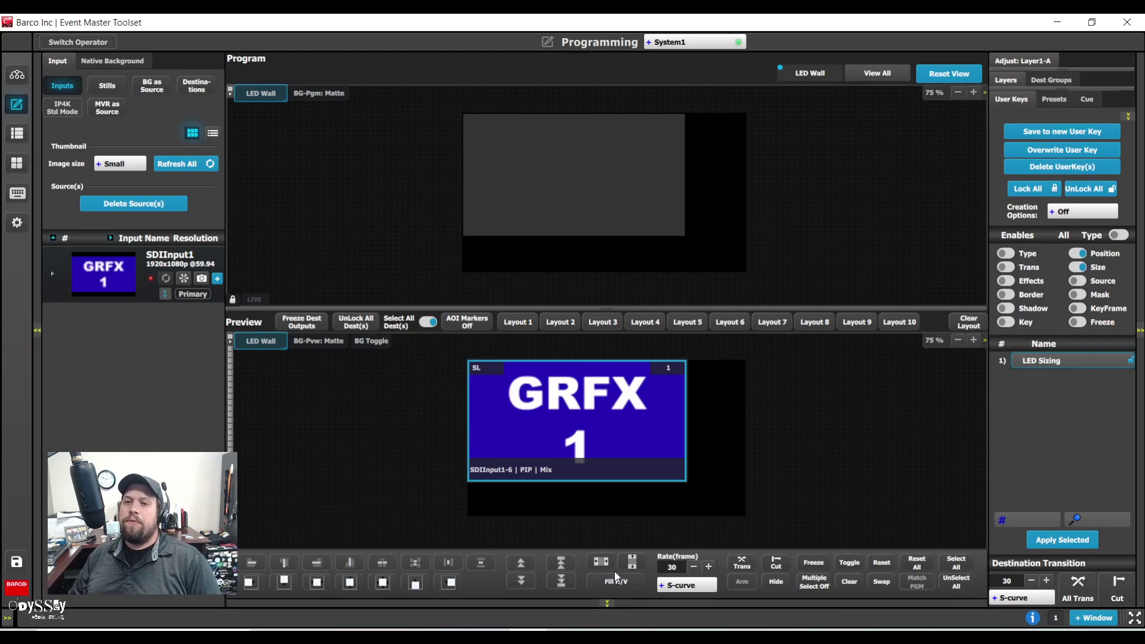
left_click(18, 75)
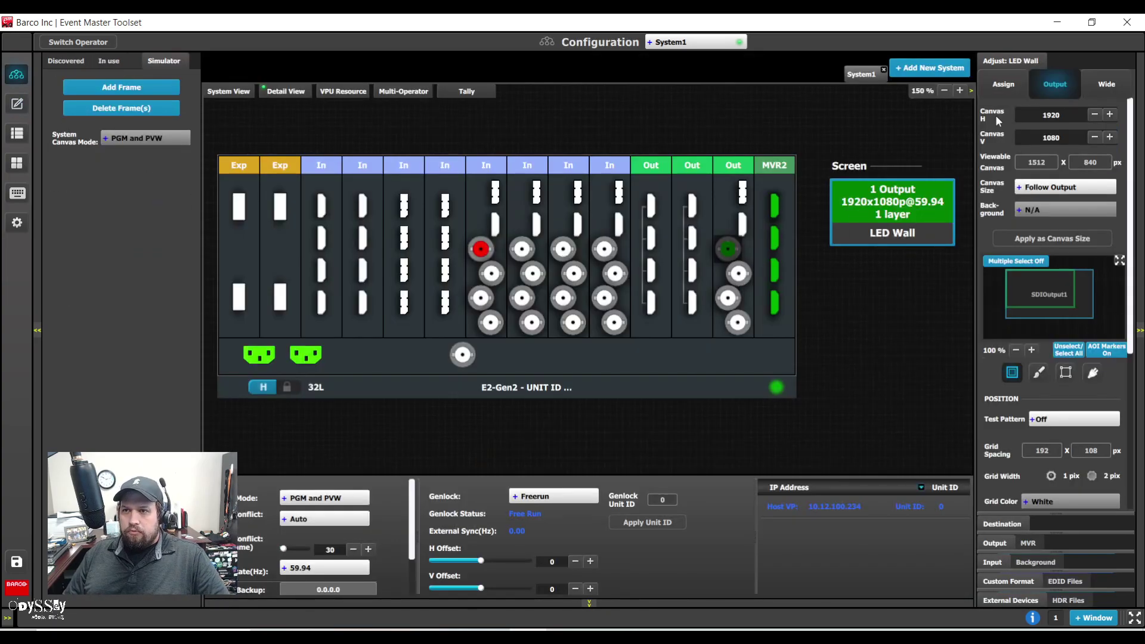
Add the second output connector to LED Wall, making a 3840 × 1080 canvas, and select SDIOutput2.
left_click_drag(739, 273, 893, 215)
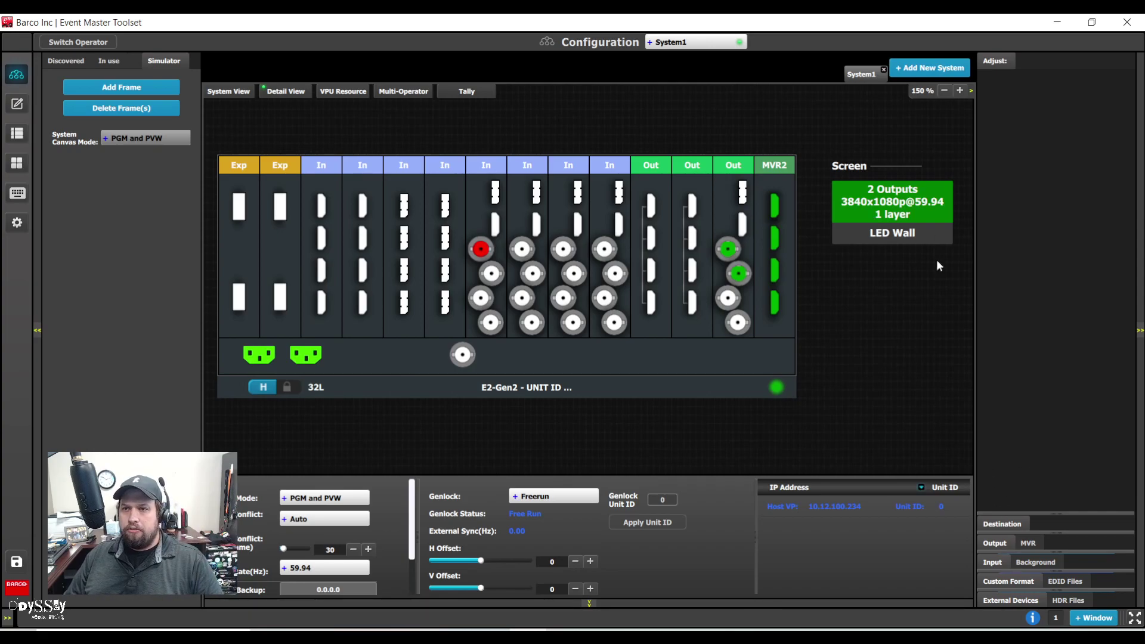
left_click(891, 206)
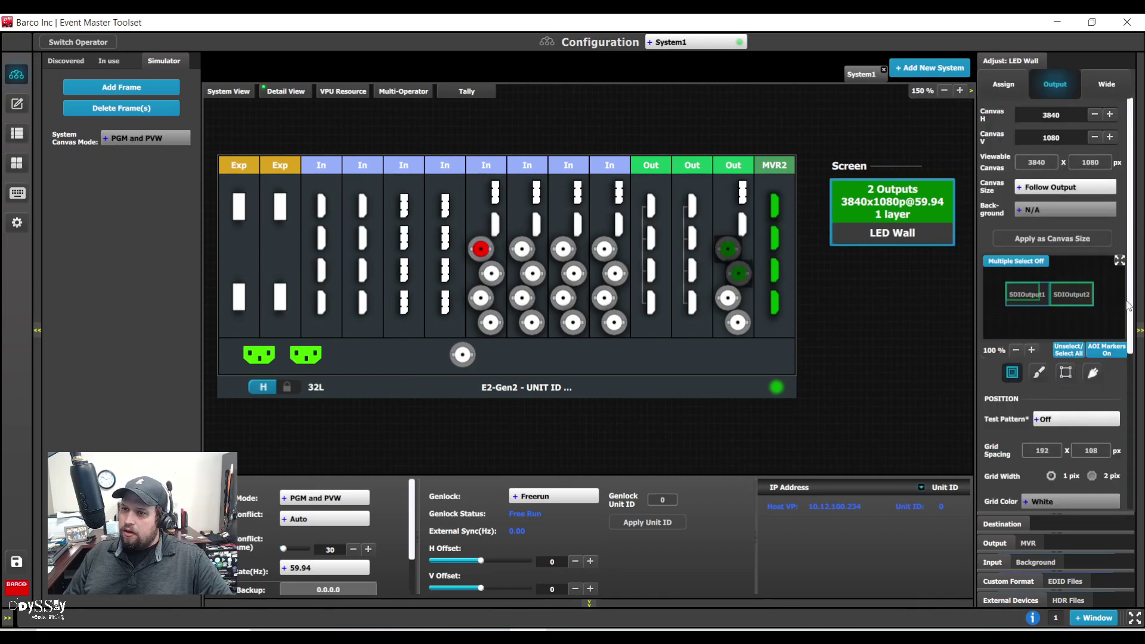
left_click(1119, 260)
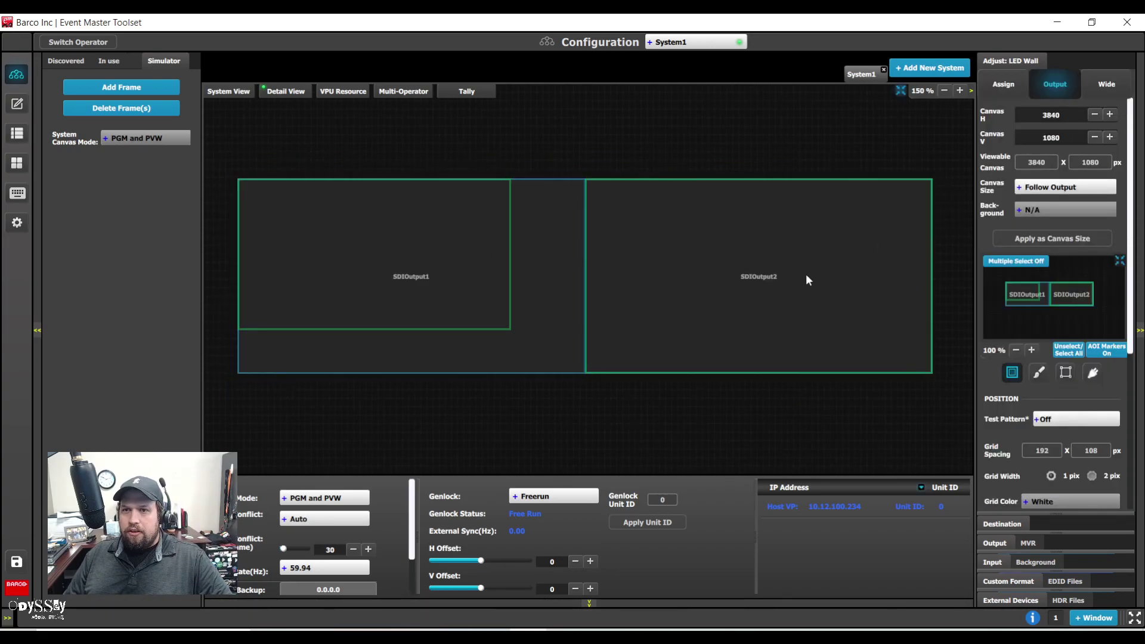
left_click(751, 322)
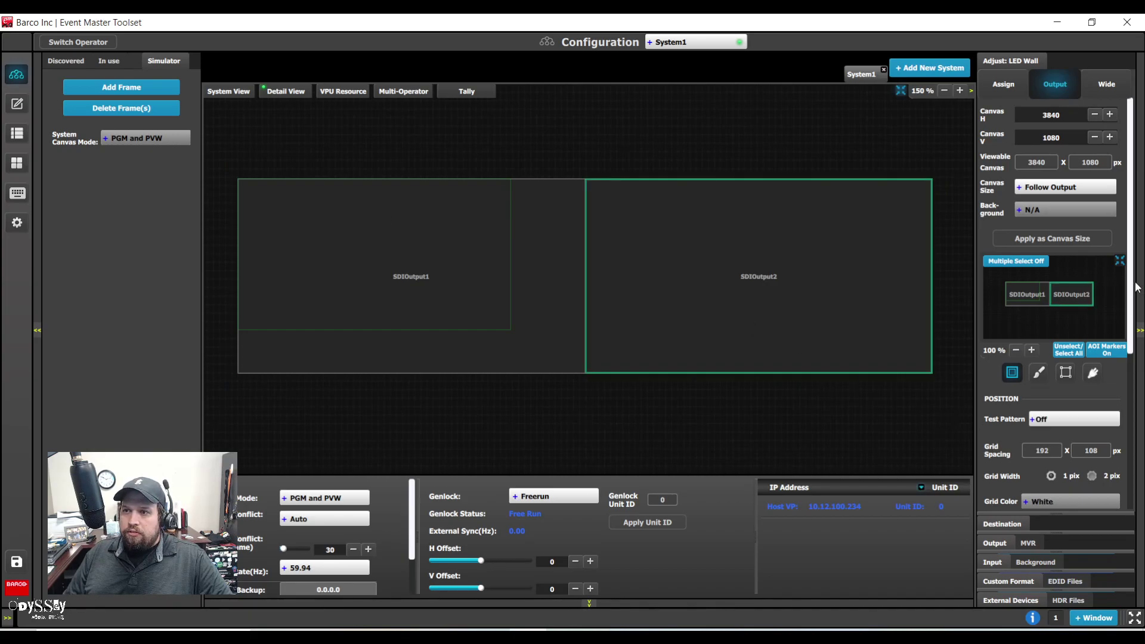
Unlock the aspect ratio and set SDIOutput2's area of interest to 1512 × 840.
scroll(1062, 299, "down", 5)
scroll(1064, 327, "up", 4)
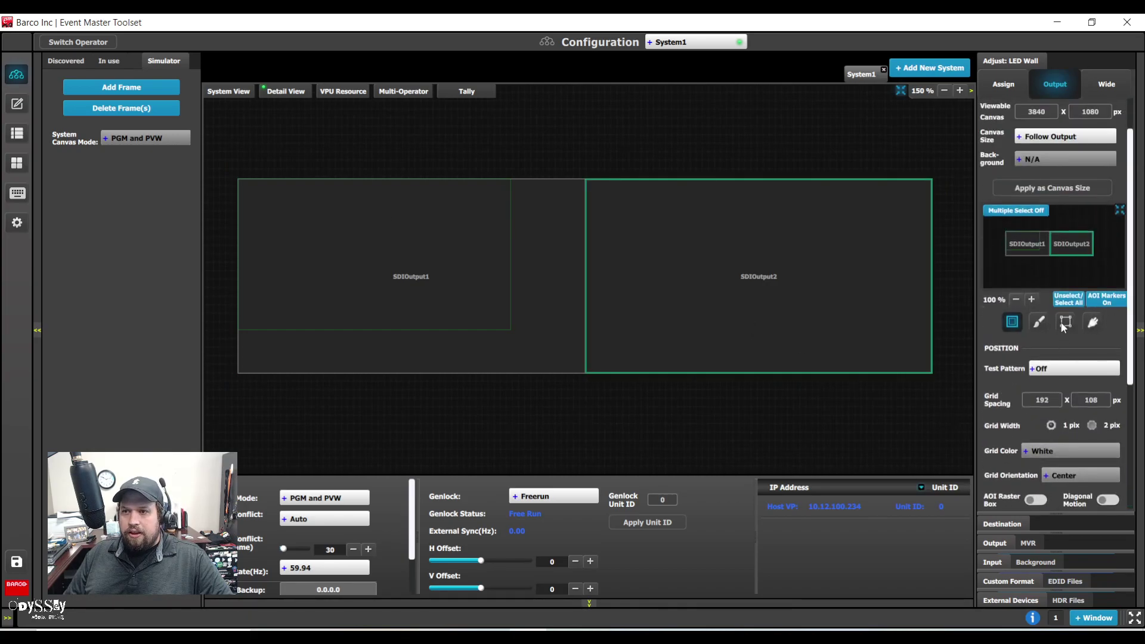
left_click_drag(1132, 212, 1142, 418)
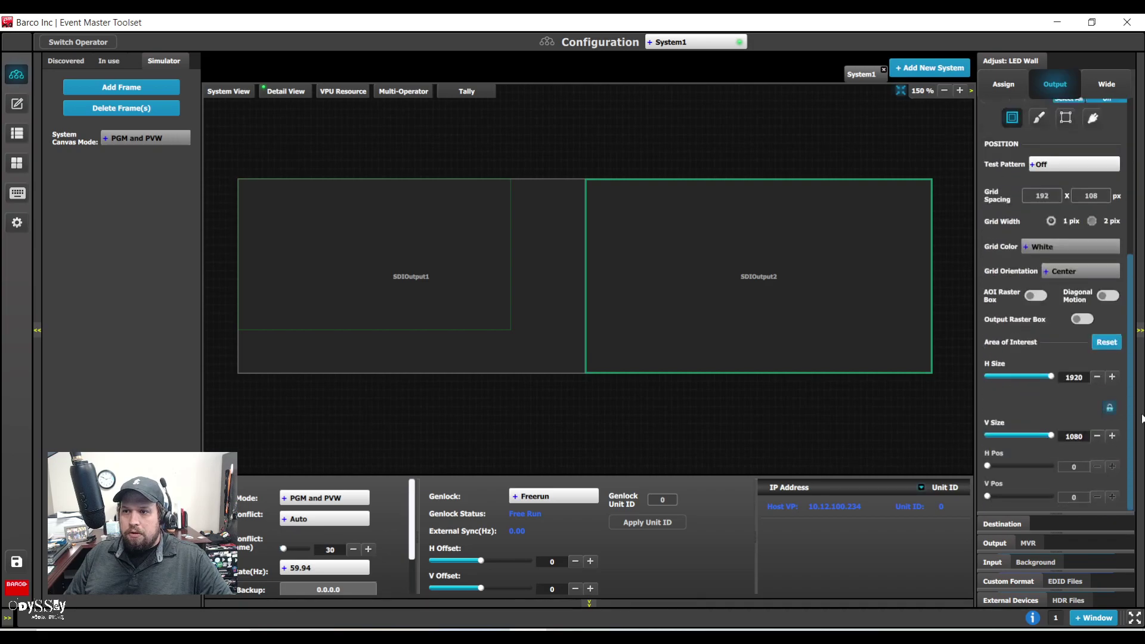
left_click(1111, 409)
type("1512")
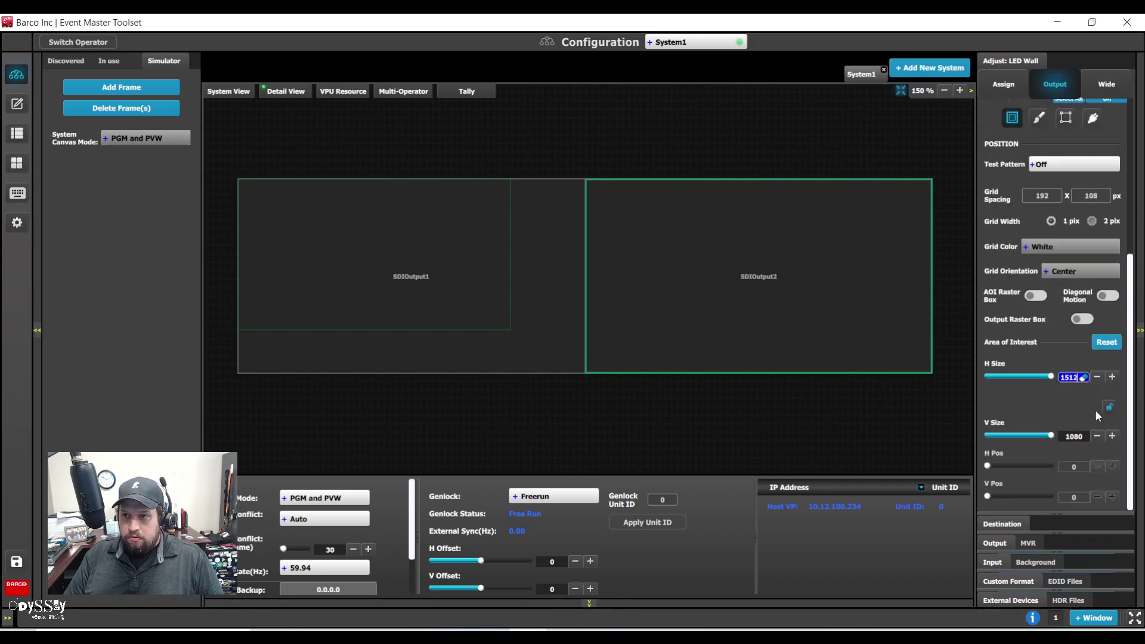
key("Tab")
type("840")
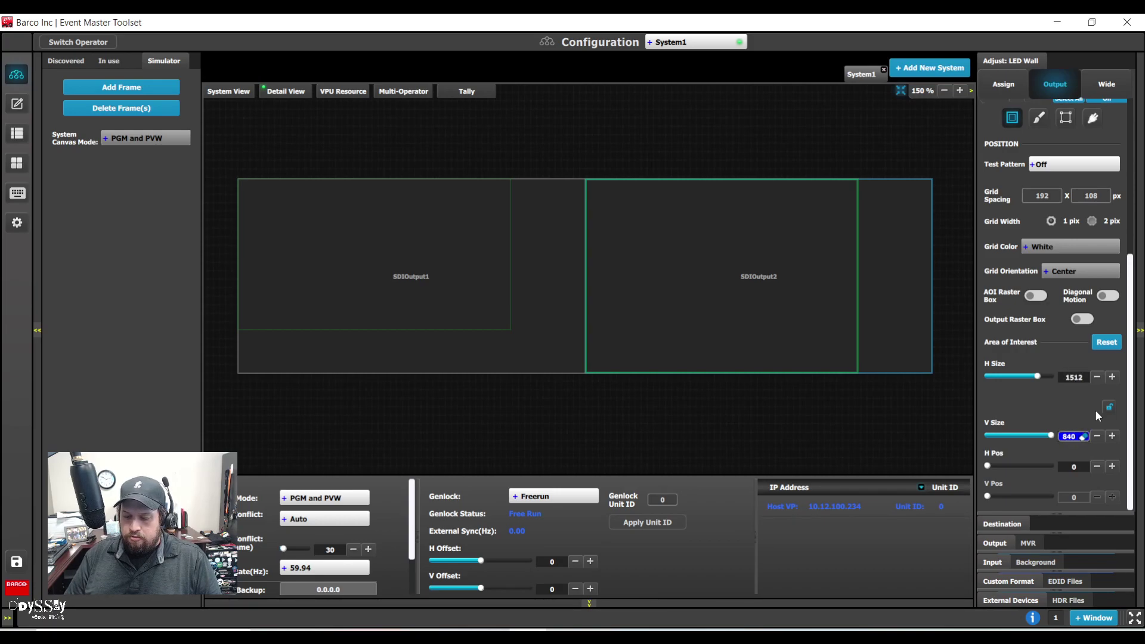
key("Return")
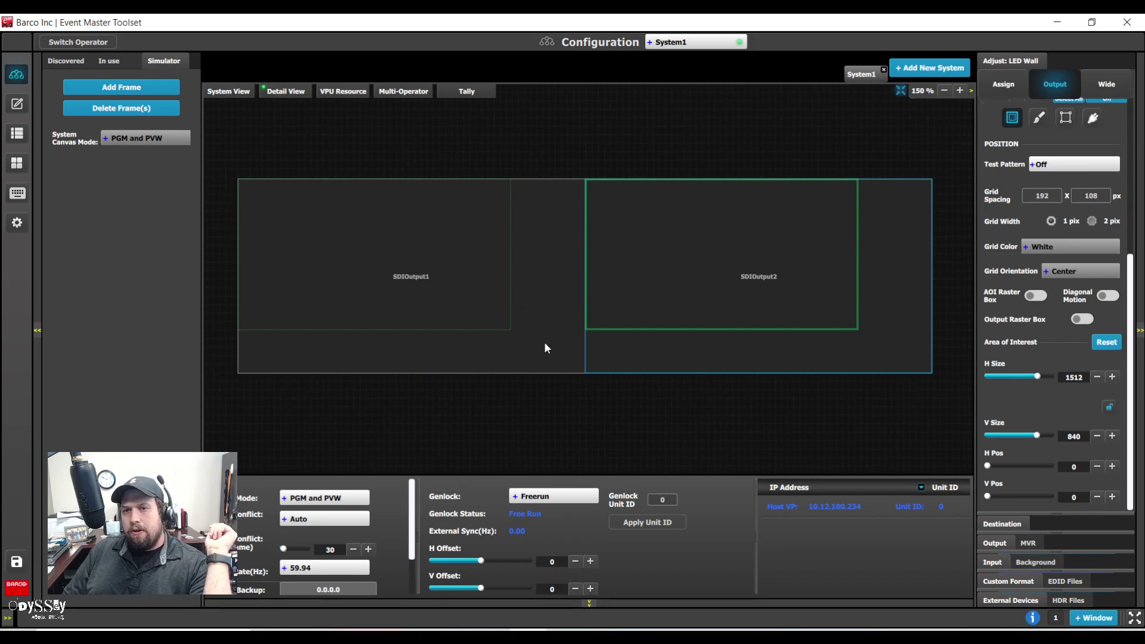
Shift SDIOutput1's area of interest right to horizontal position 408.
left_click(450, 288)
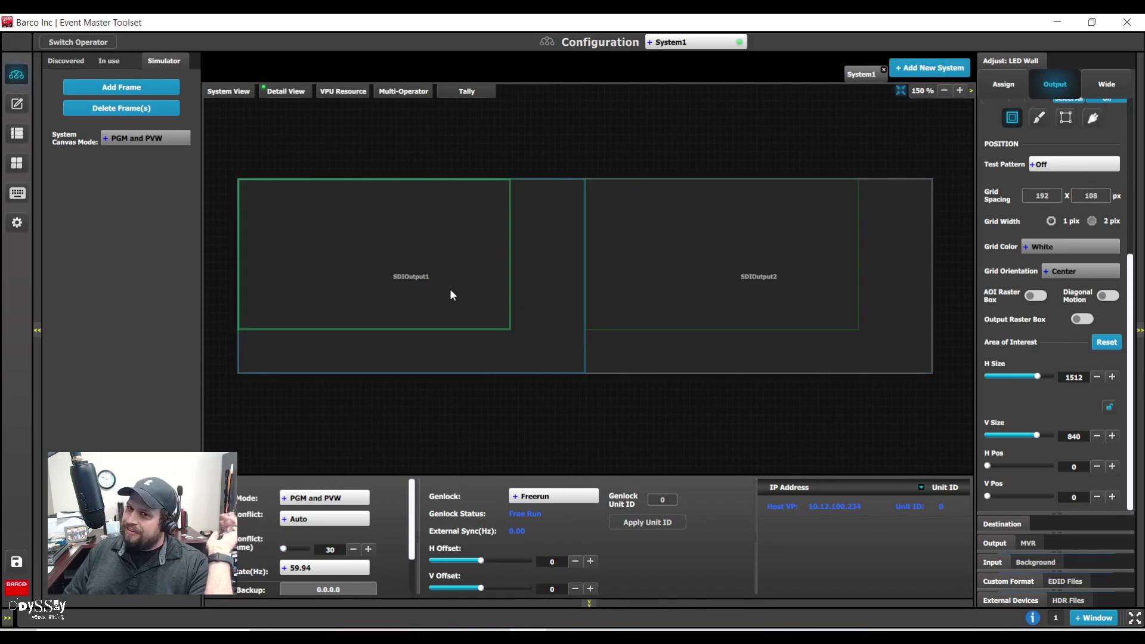
left_click(752, 262)
left_click_drag(987, 466, 1054, 468)
left_click(410, 238)
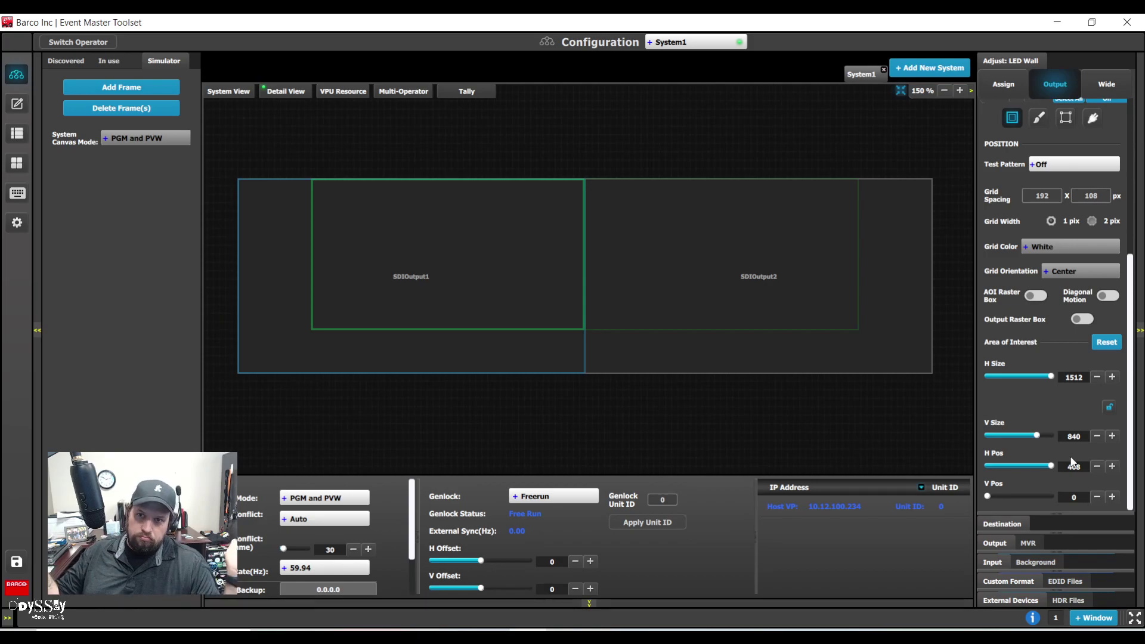
Stretch the GRFX 1 preview layer across the wide LED Wall with Fill H/V.
left_click(17, 104)
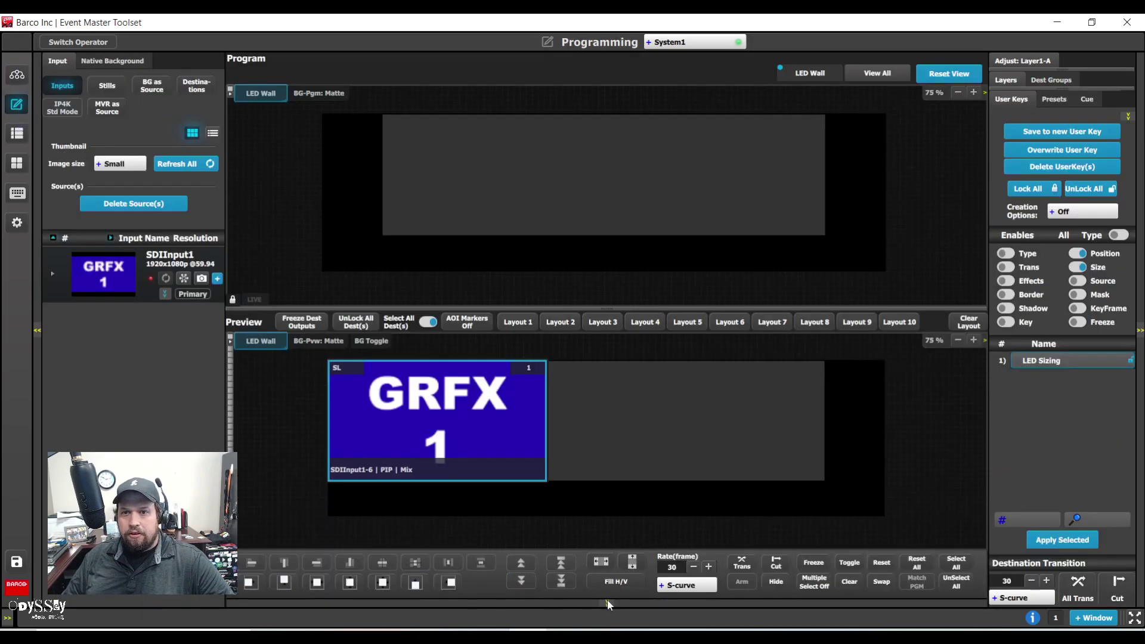
left_click(602, 409)
left_click_drag(603, 409, 622, 394)
left_click(616, 581)
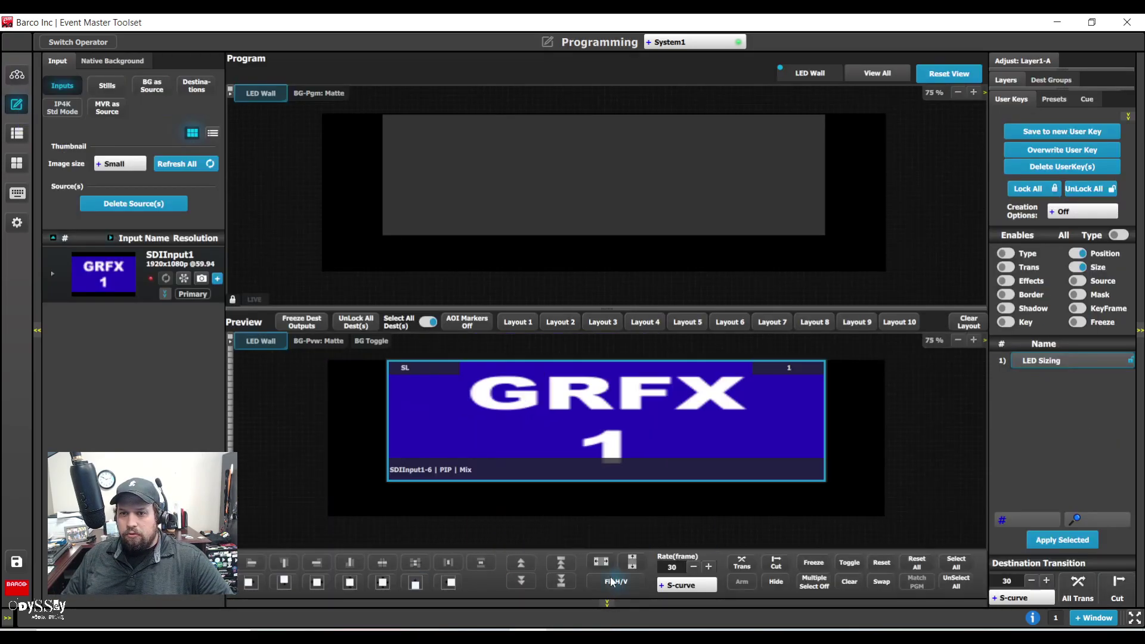
Move SDIOutput1's area of interest back to horizontal position 0.
left_click(17, 74)
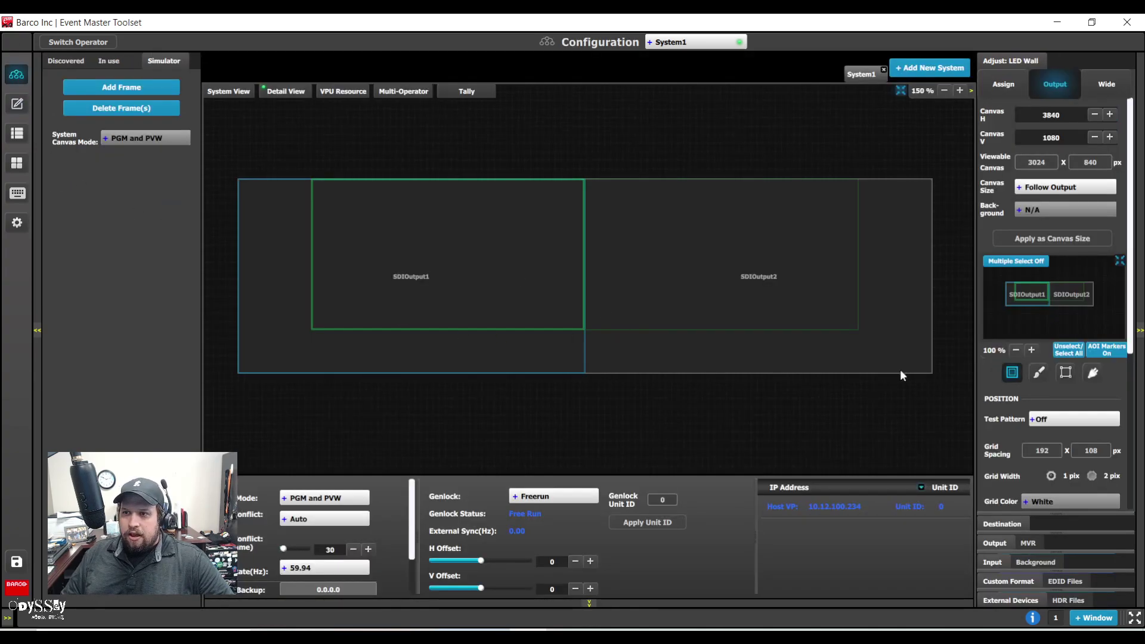
left_click_drag(1133, 333, 1132, 488)
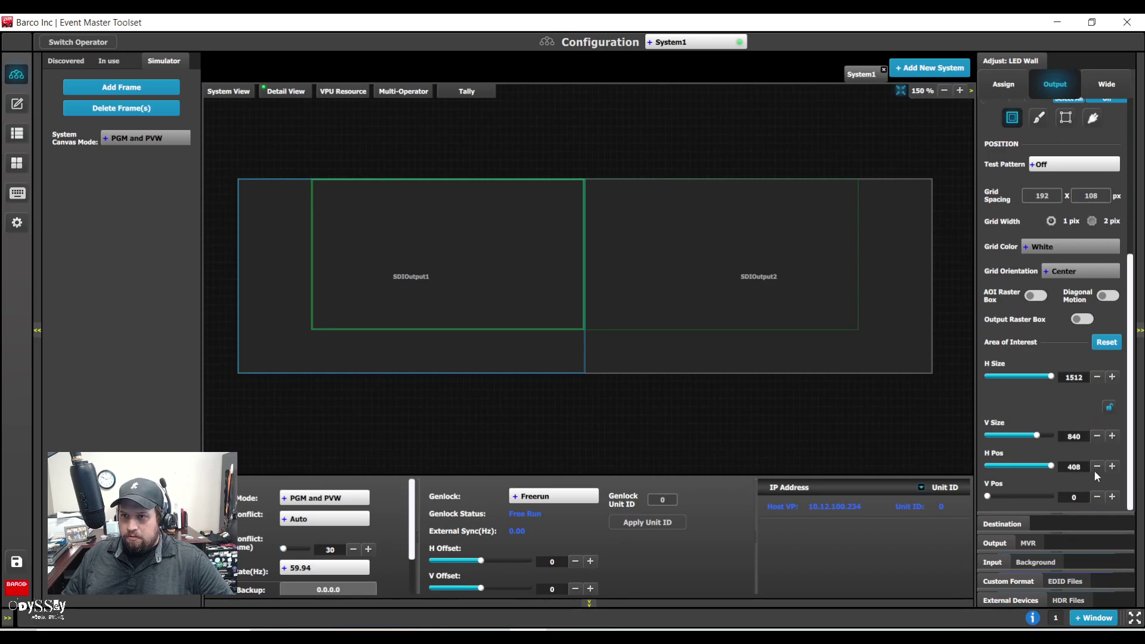
left_click_drag(1052, 466, 988, 466)
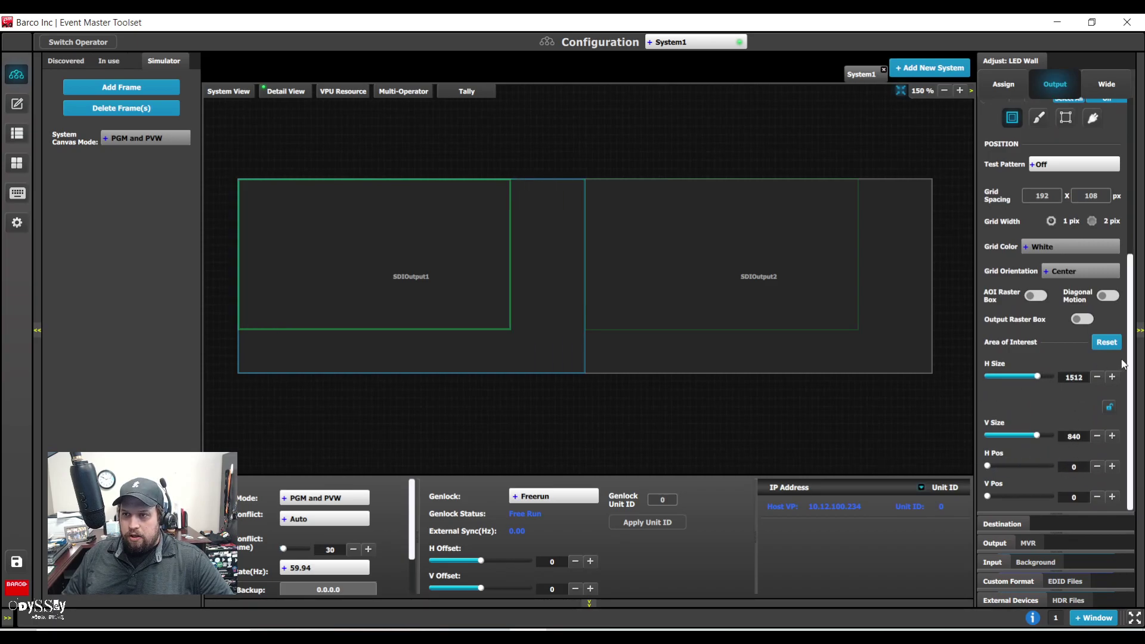
left_click_drag(1128, 361, 1121, 101)
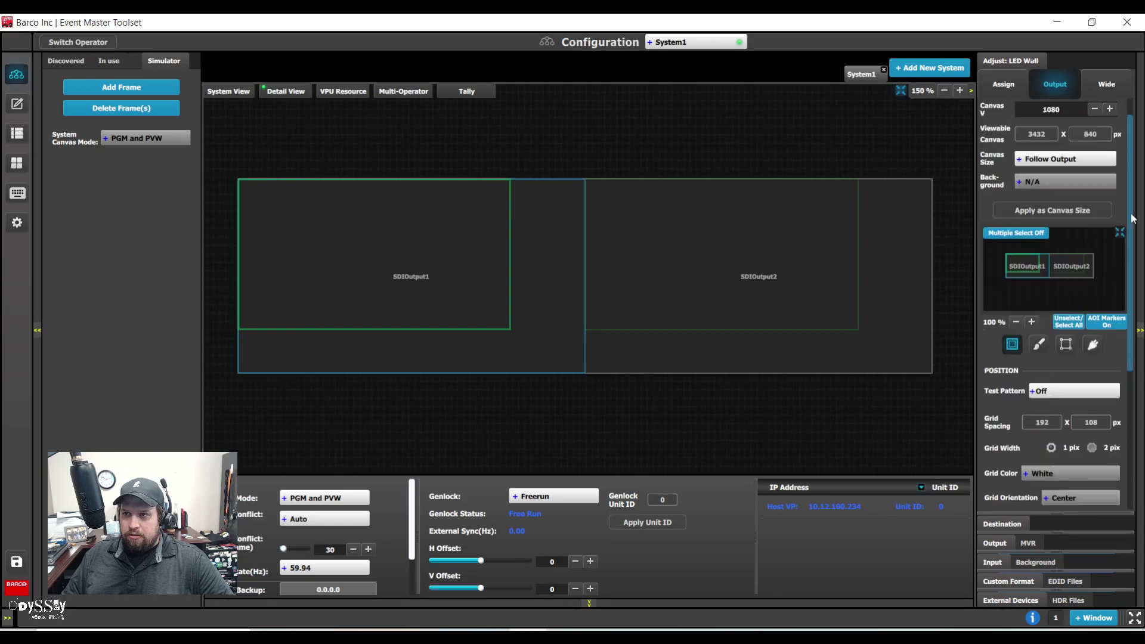
left_click(1105, 88)
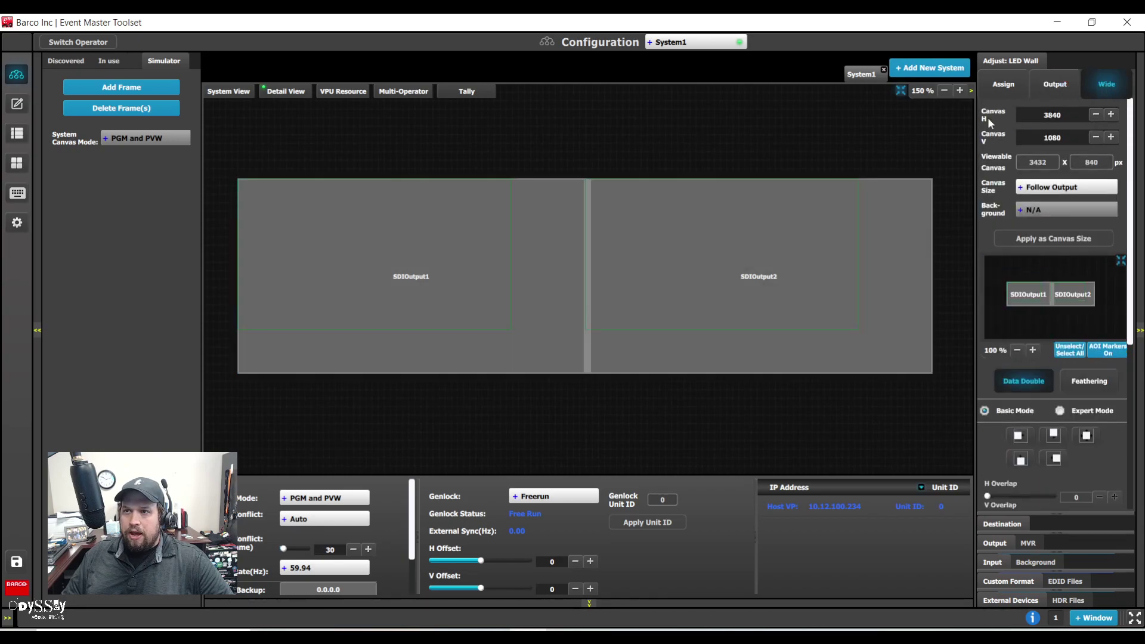
In Expert Mode, overlap SDIOutput2 onto SDIOutput1 at H offset 1512, V offset 0.
left_click(1060, 411)
left_click(699, 234)
left_click(388, 241)
left_click(650, 289)
left_click_drag(744, 243, 639, 244)
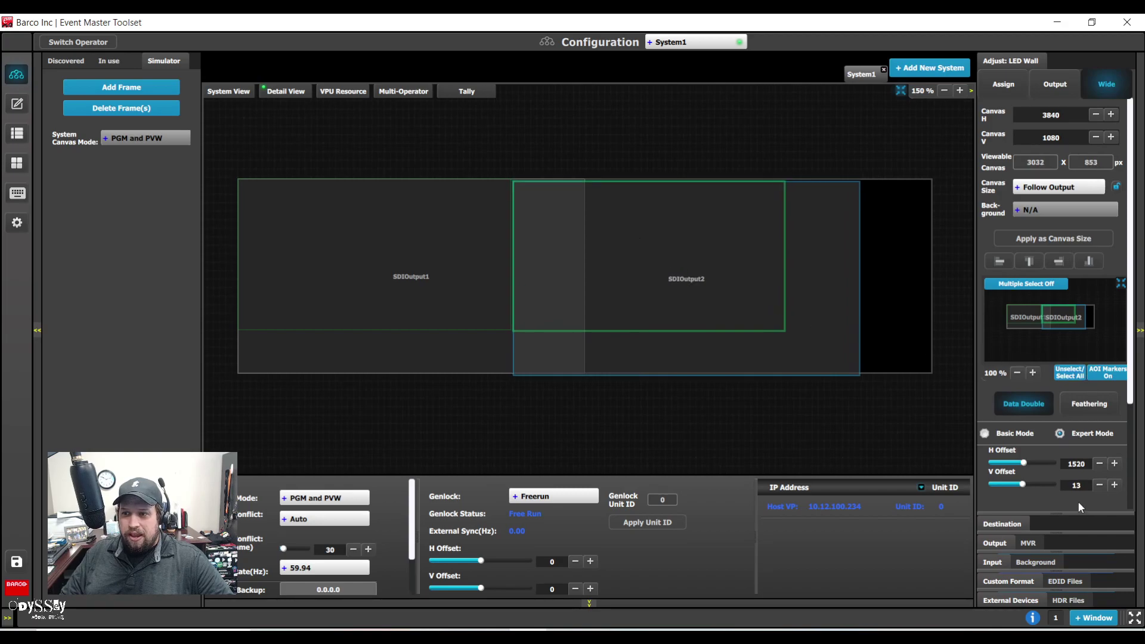
type("1512")
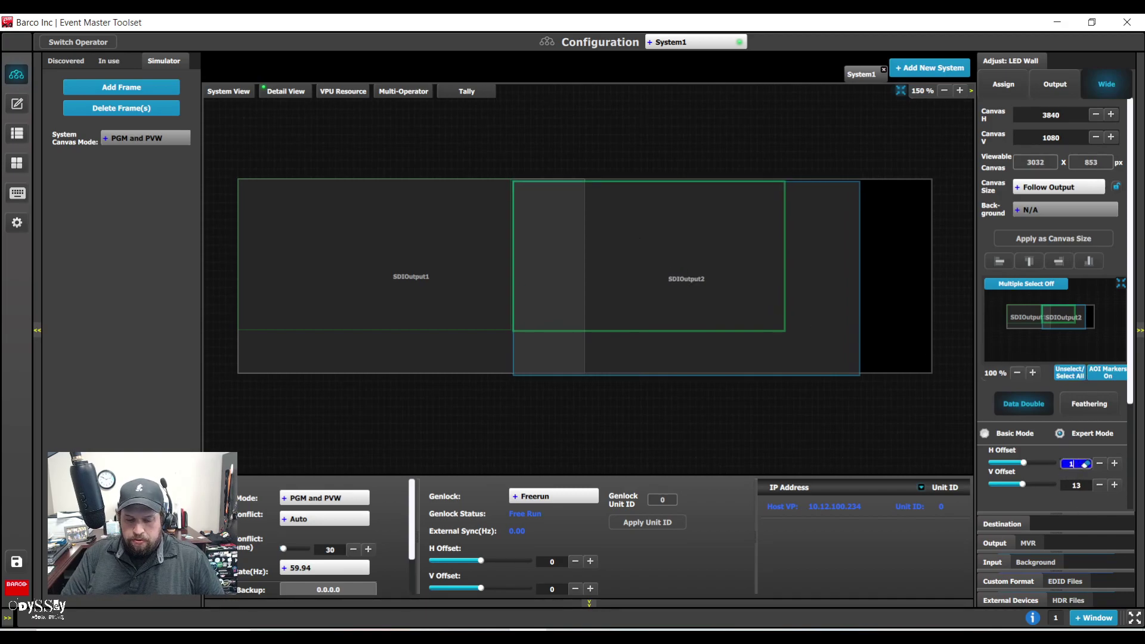
left_click(1086, 486)
key("BackSpace")
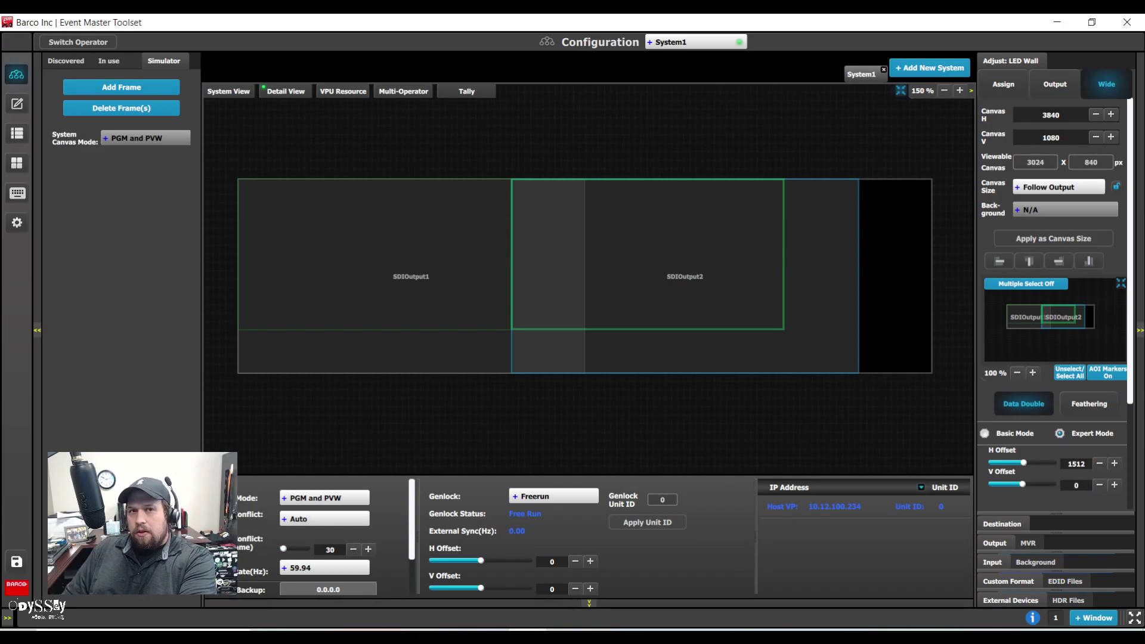
left_click(16, 106)
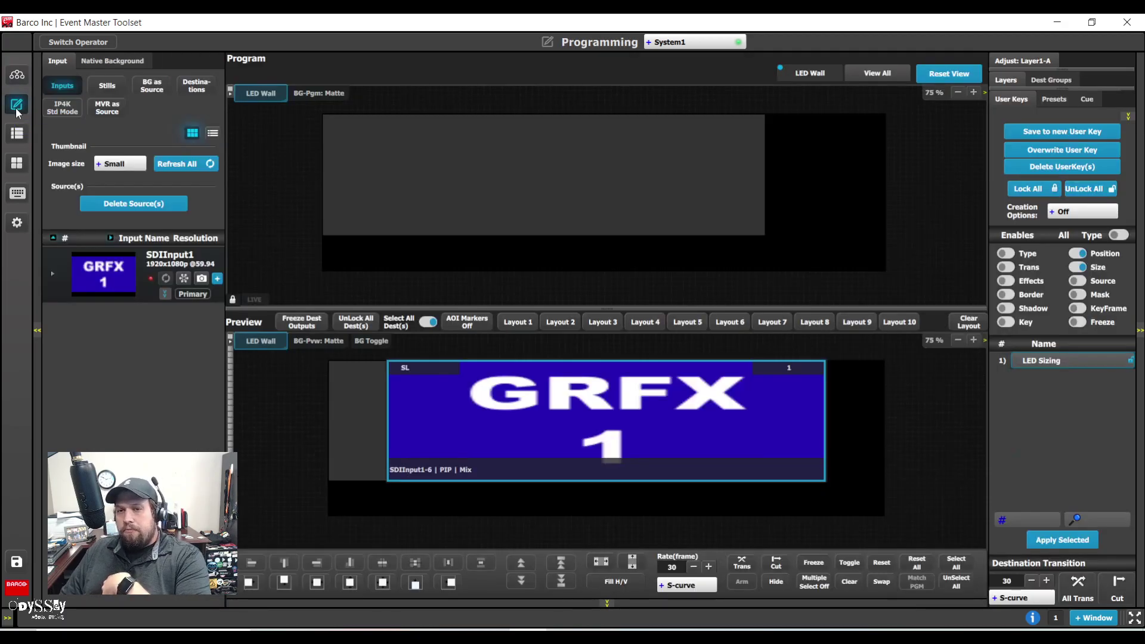
Nudge the Preview layer left and down, then view the Multiviewer for System1, Unit ID 0.
left_click_drag(512, 476, 479, 489)
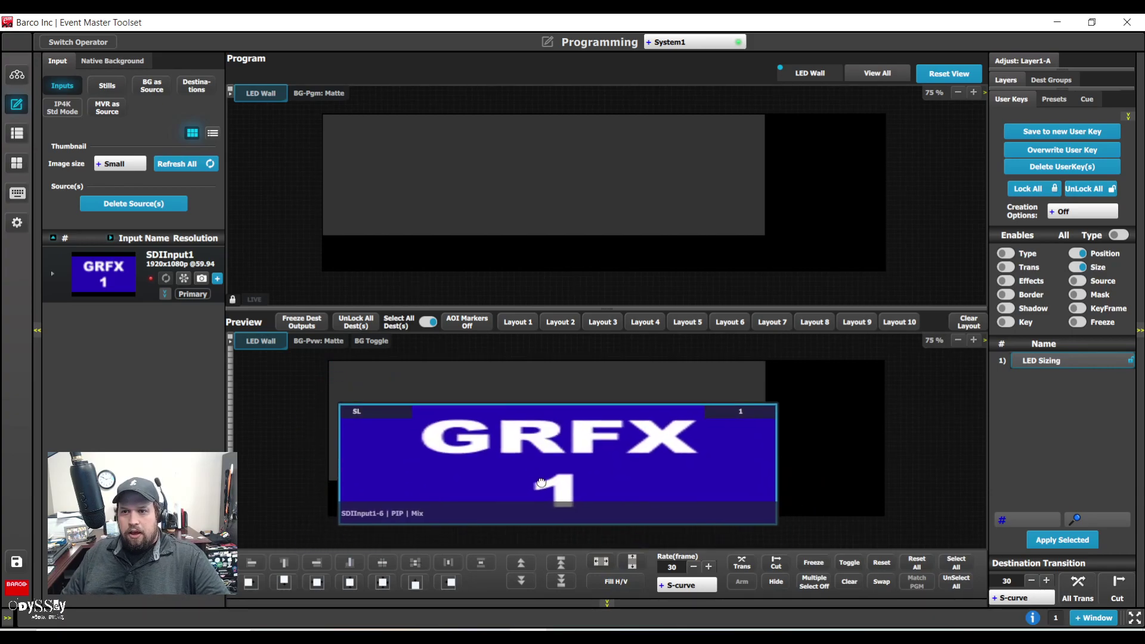
left_click(16, 164)
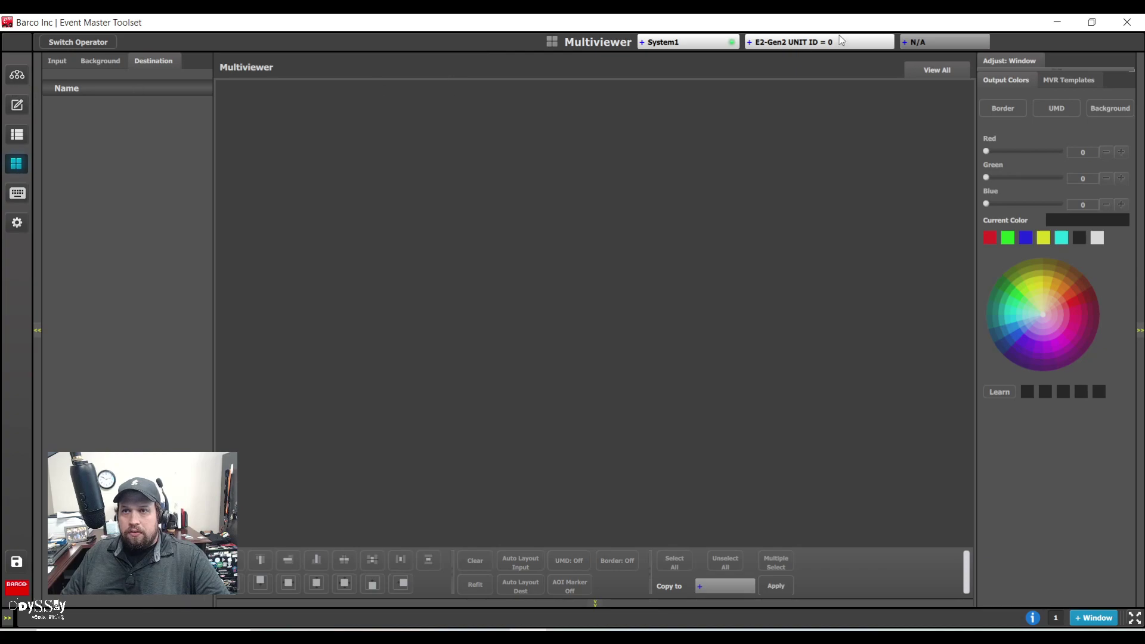
left_click(692, 47)
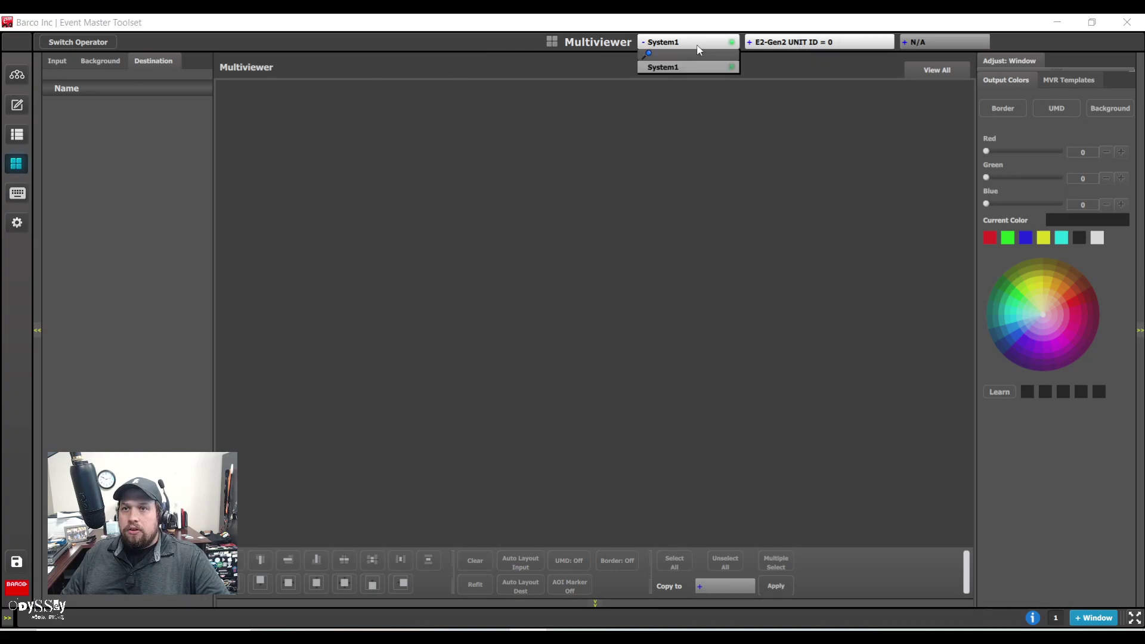
left_click(675, 66)
left_click(794, 42)
left_click(797, 58)
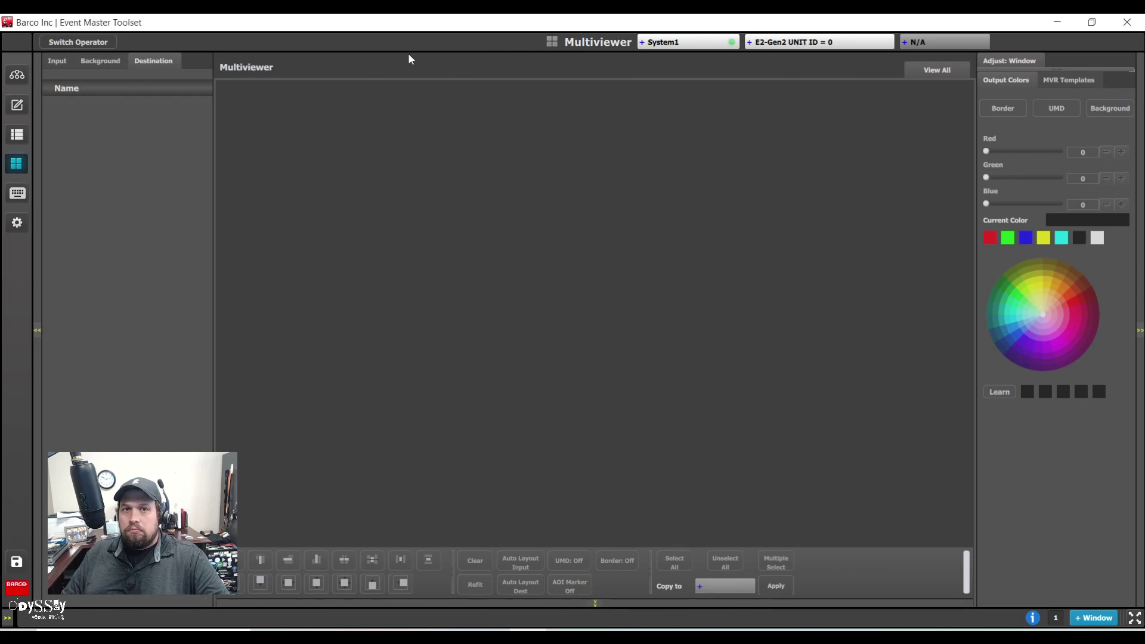
left_click(17, 74)
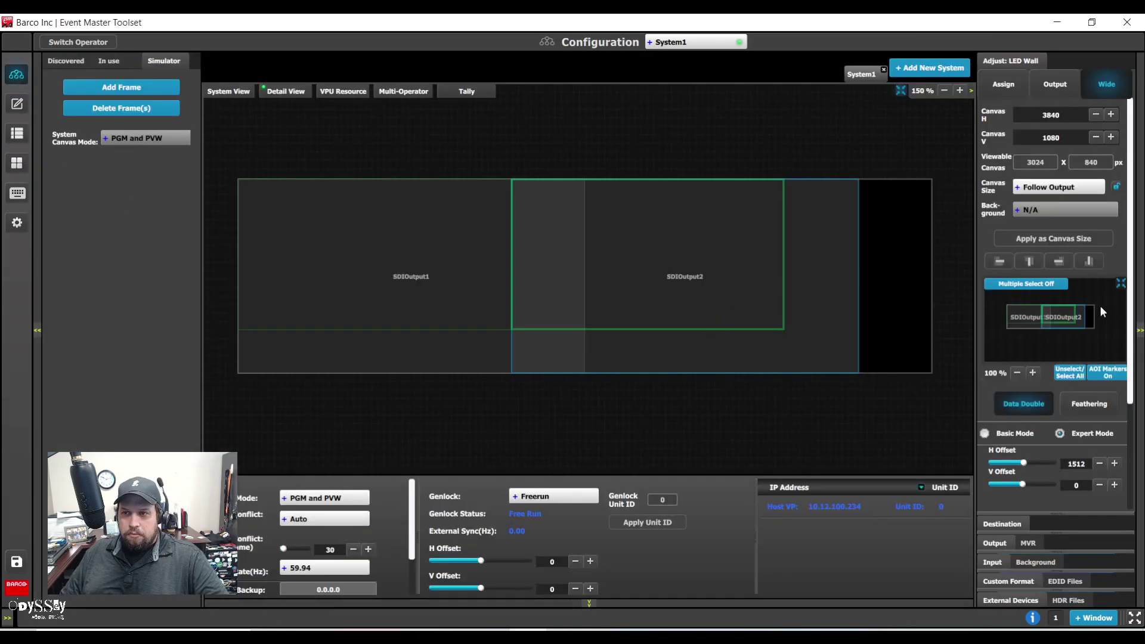
In LED Wall's Output settings set Canvas H 3024 and Canvas V 840, zoomed to 100%.
left_click(1057, 85)
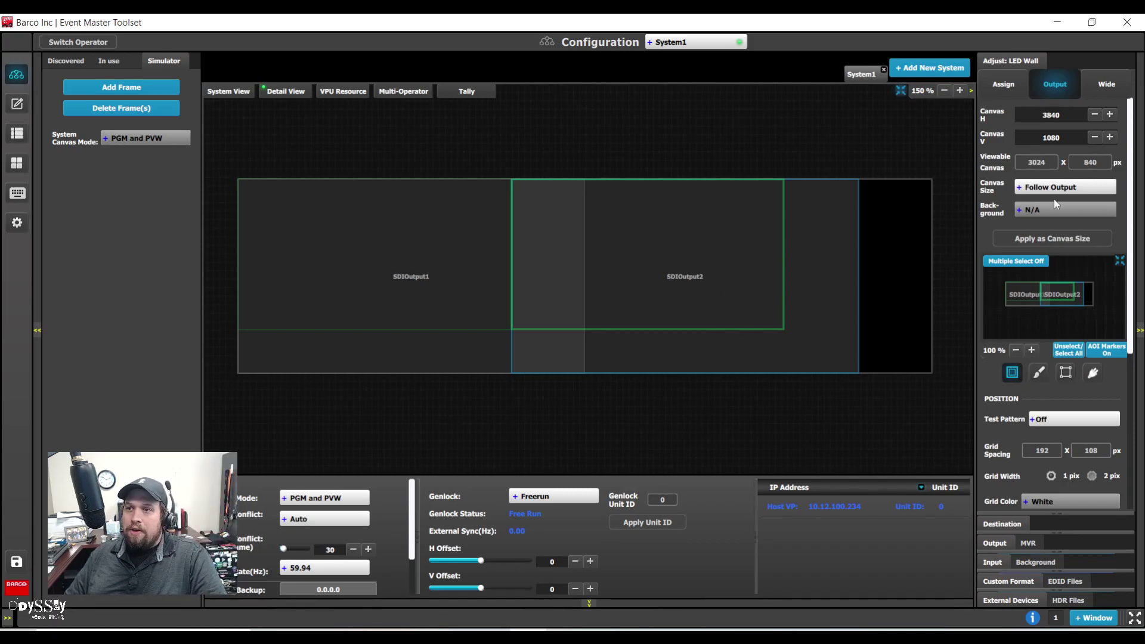
left_click(1047, 116)
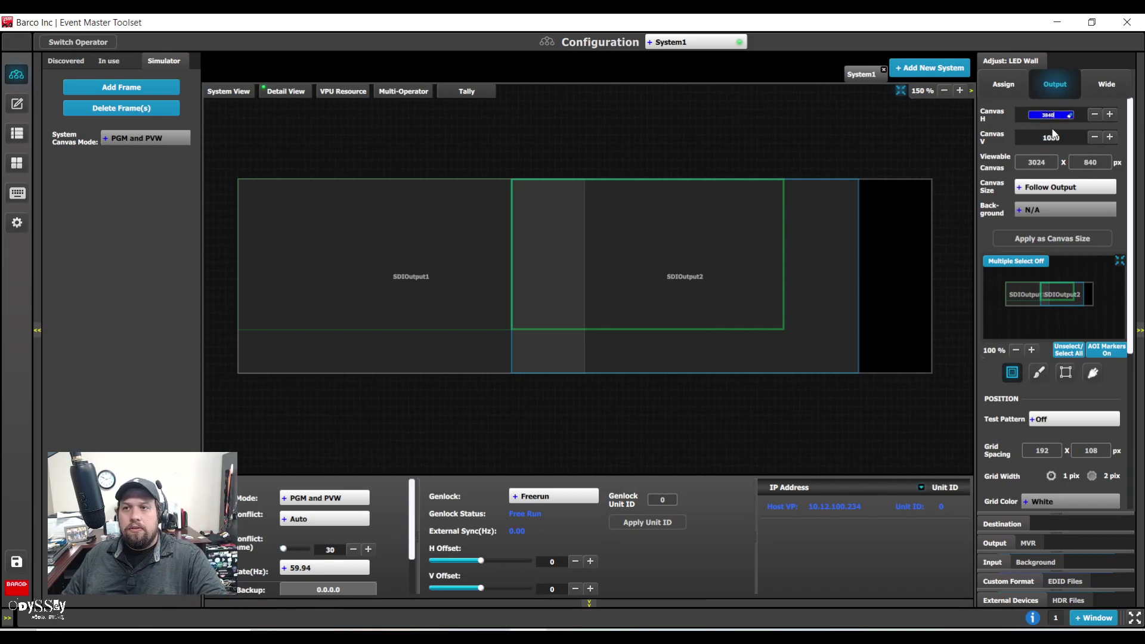
key("Return")
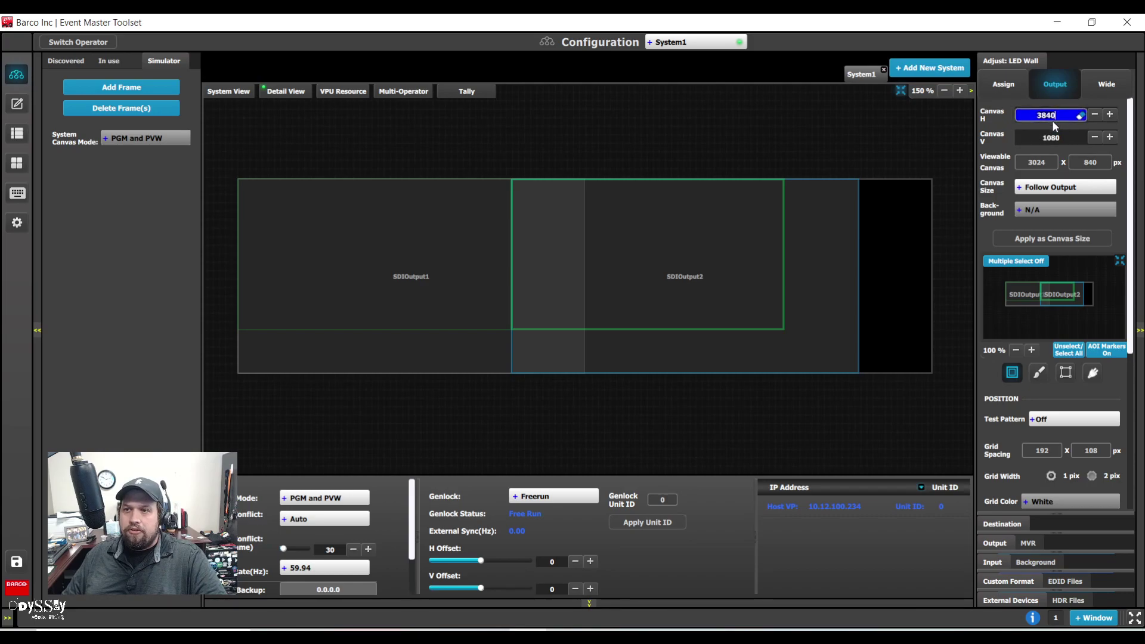
left_click(1048, 143)
key("Return")
left_click(1050, 115)
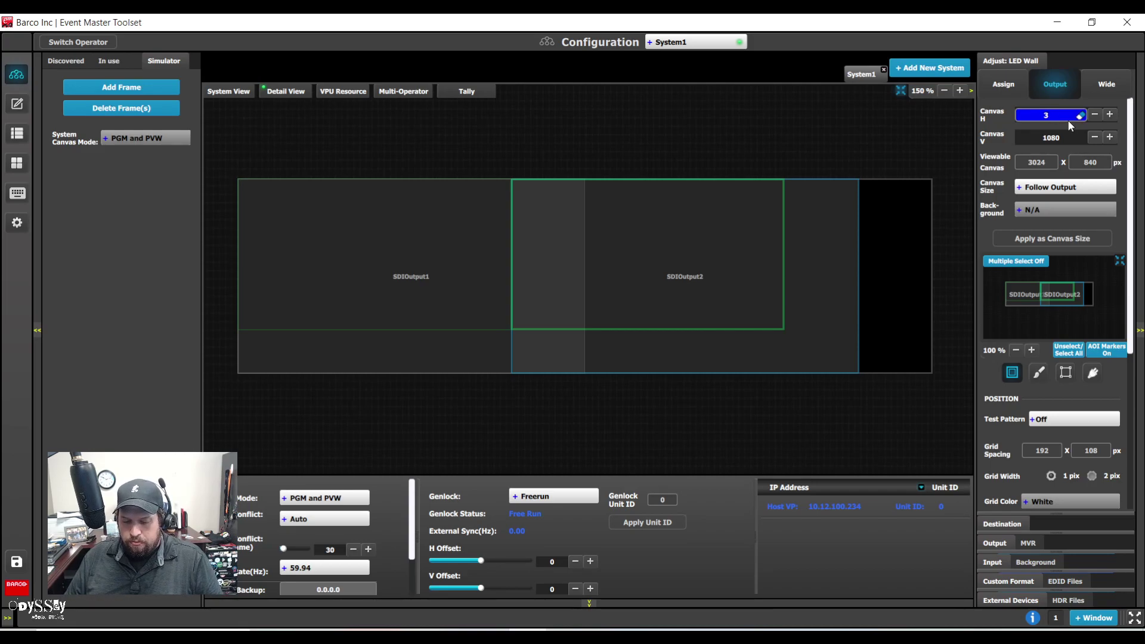
type("24")
key("Tab")
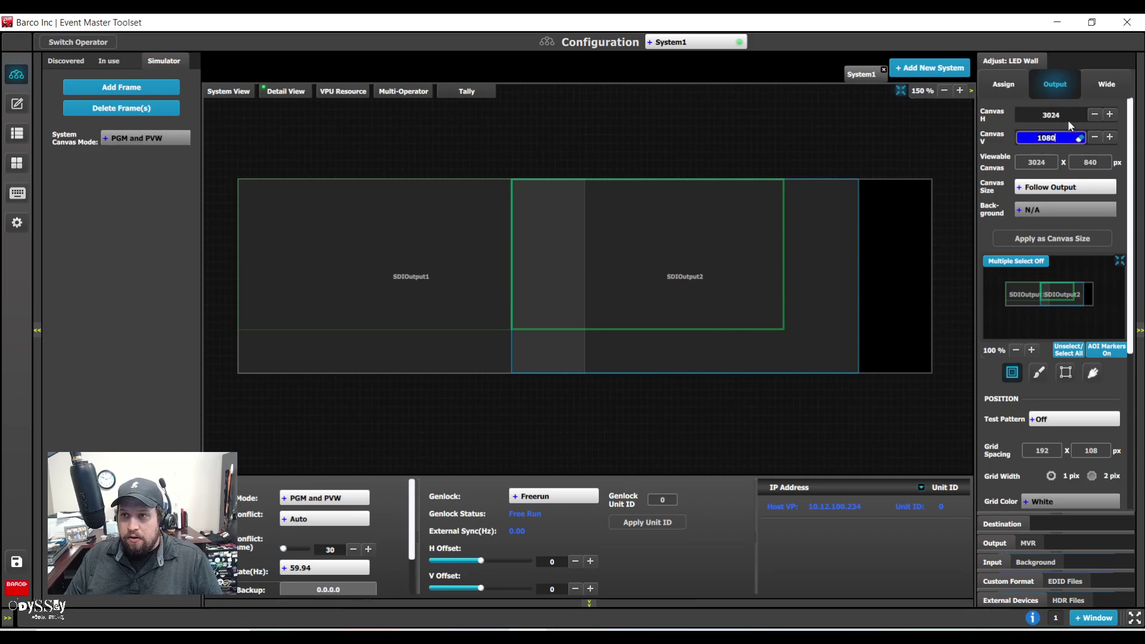
type("840")
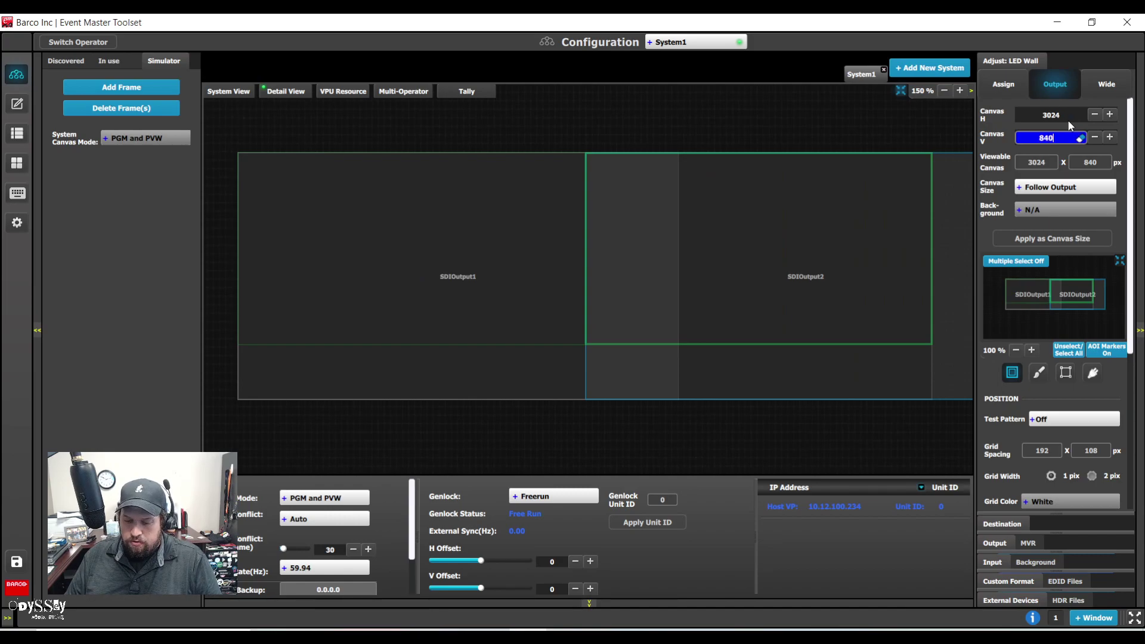
key("Return")
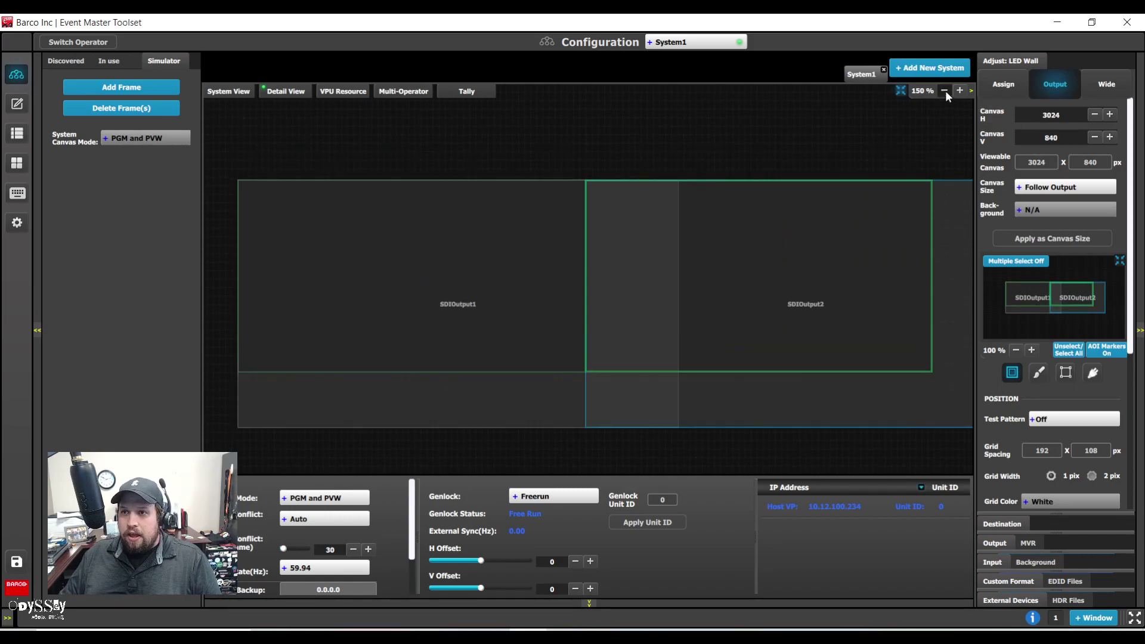
left_click(945, 91)
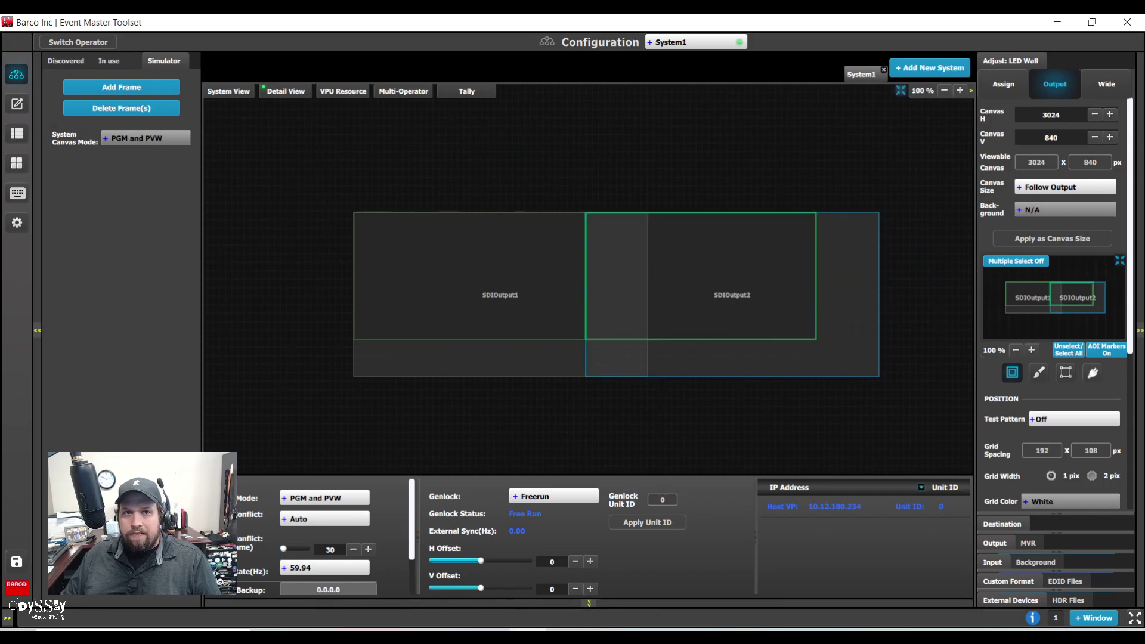
left_click(17, 105)
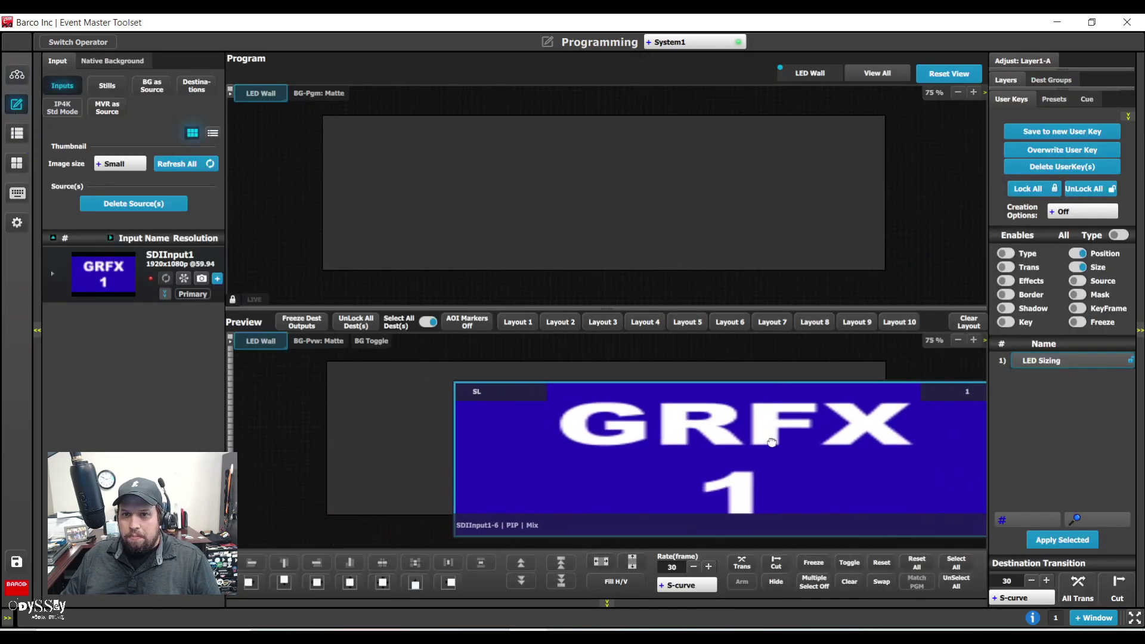
Apply Fill H/V to the GRFX 1 preview layer and zoom the LED Wall preview to 50%.
left_click_drag(772, 442, 775, 409)
left_click(616, 582)
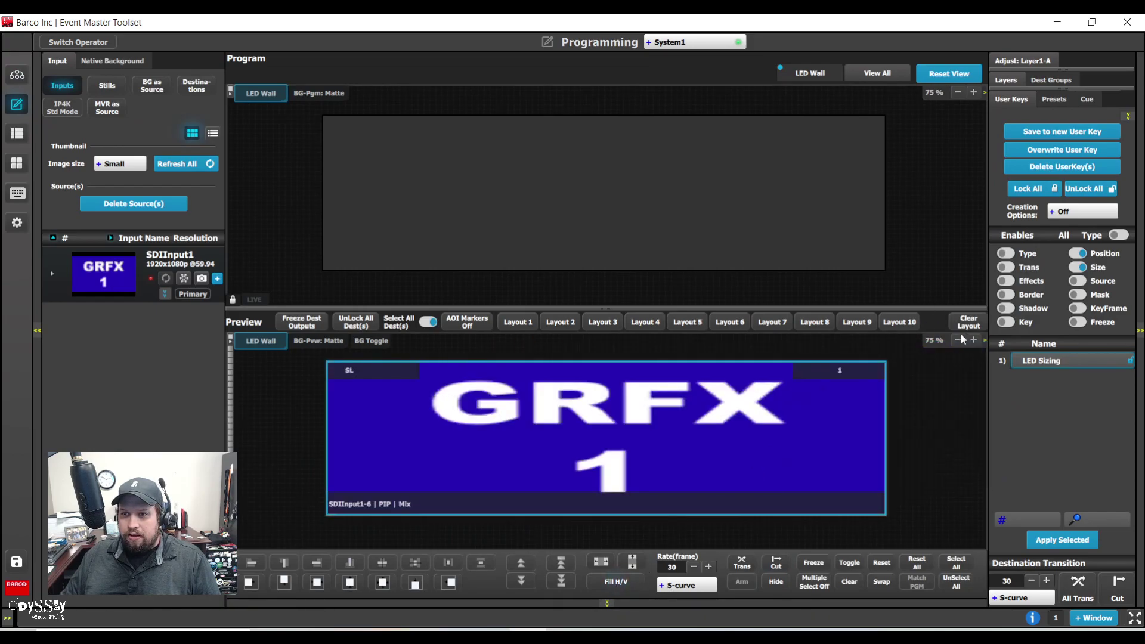
left_click(959, 340)
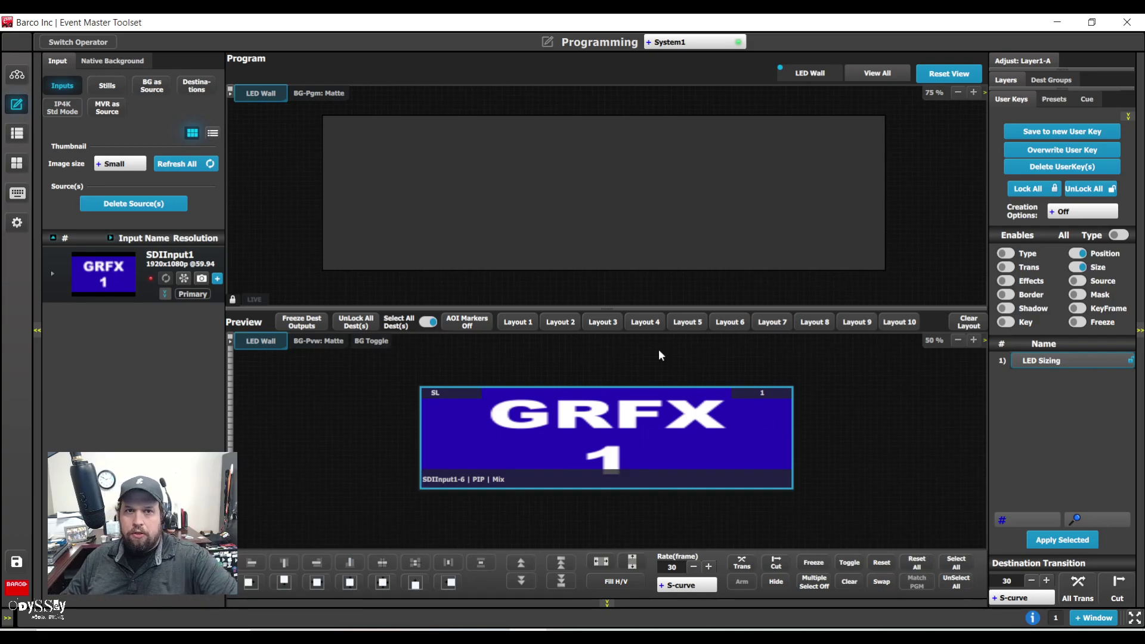
left_click(16, 74)
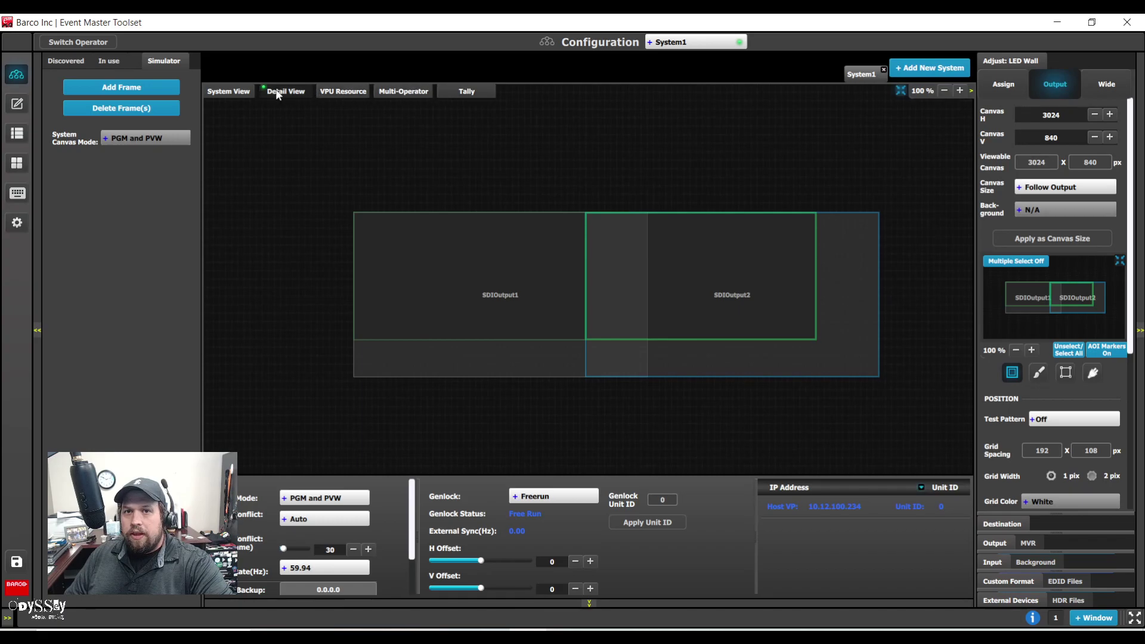
left_click(902, 91)
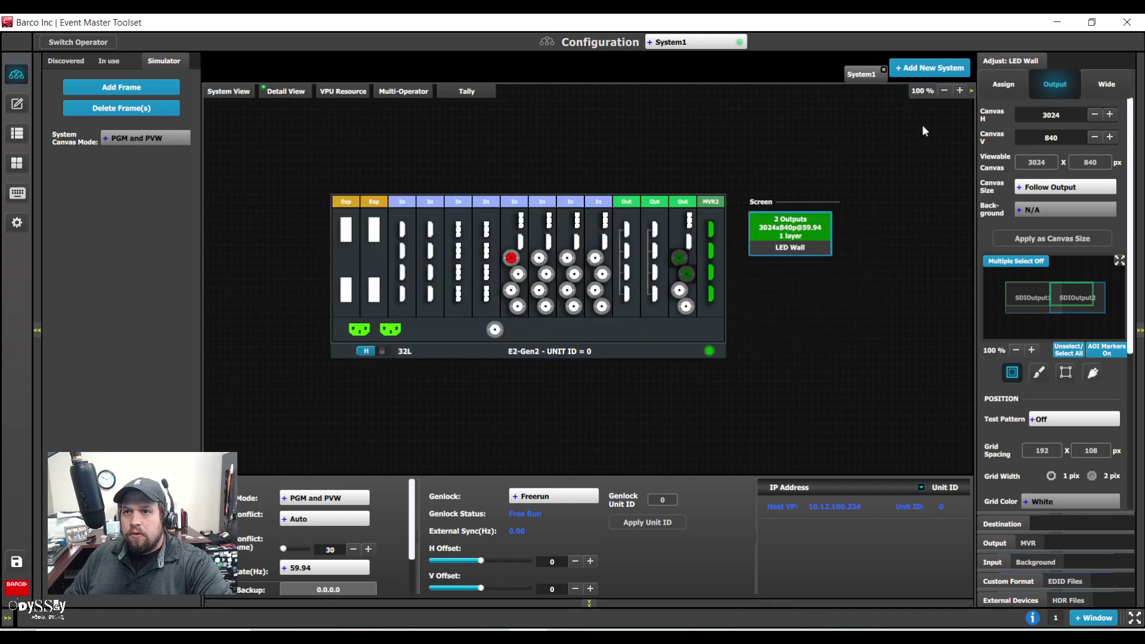
left_click(959, 91)
left_click(959, 91)
left_click(343, 92)
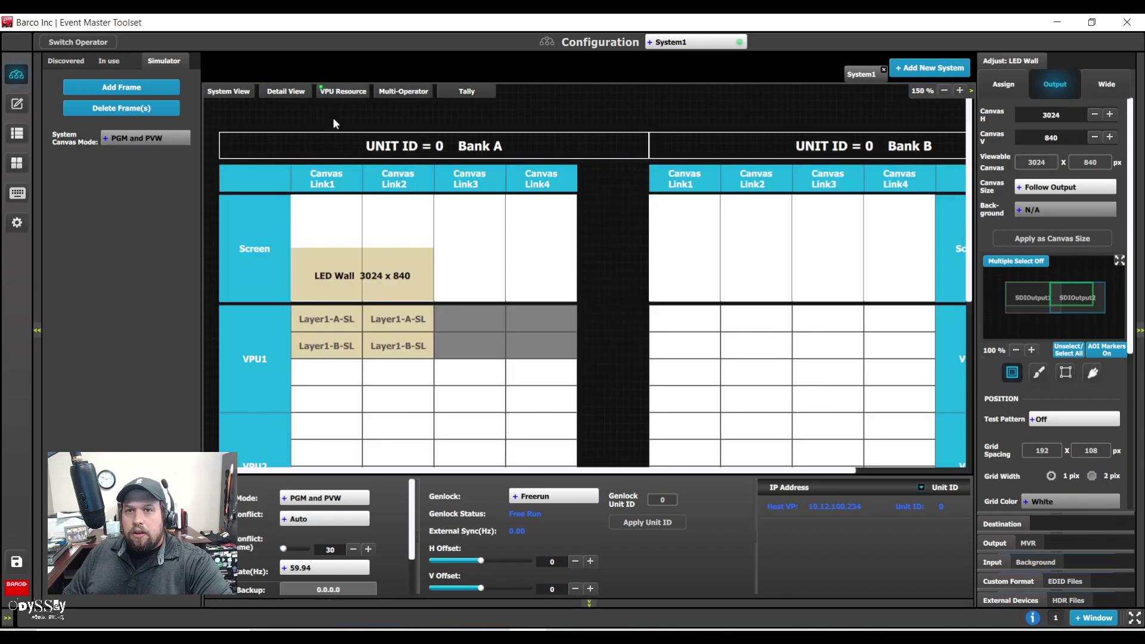
left_click(298, 95)
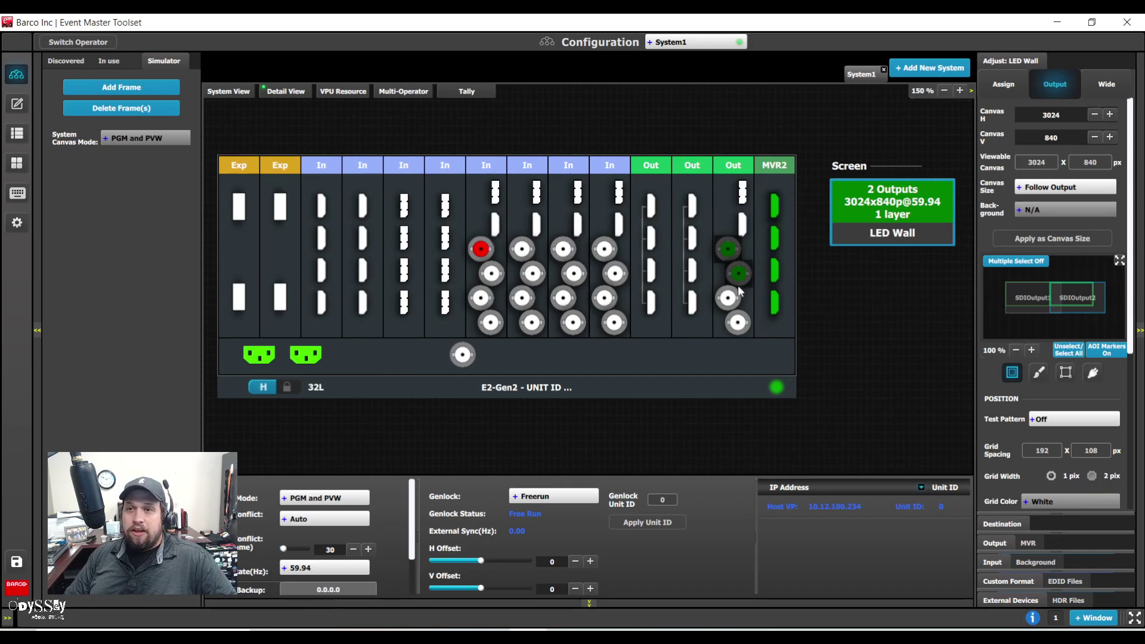
left_click(945, 92)
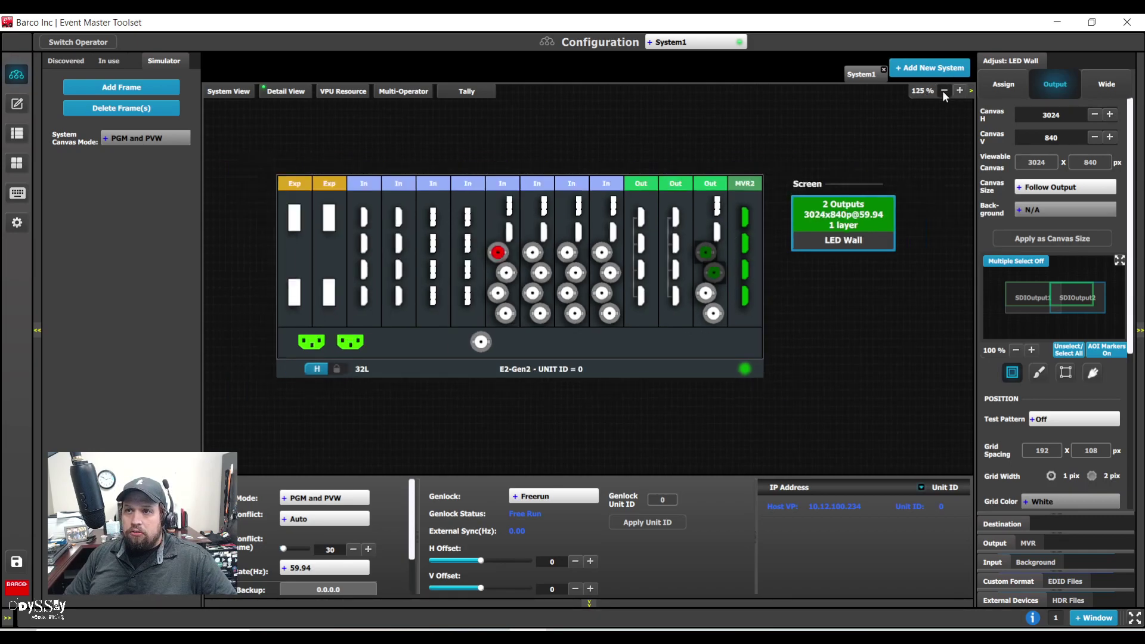
left_click(999, 585)
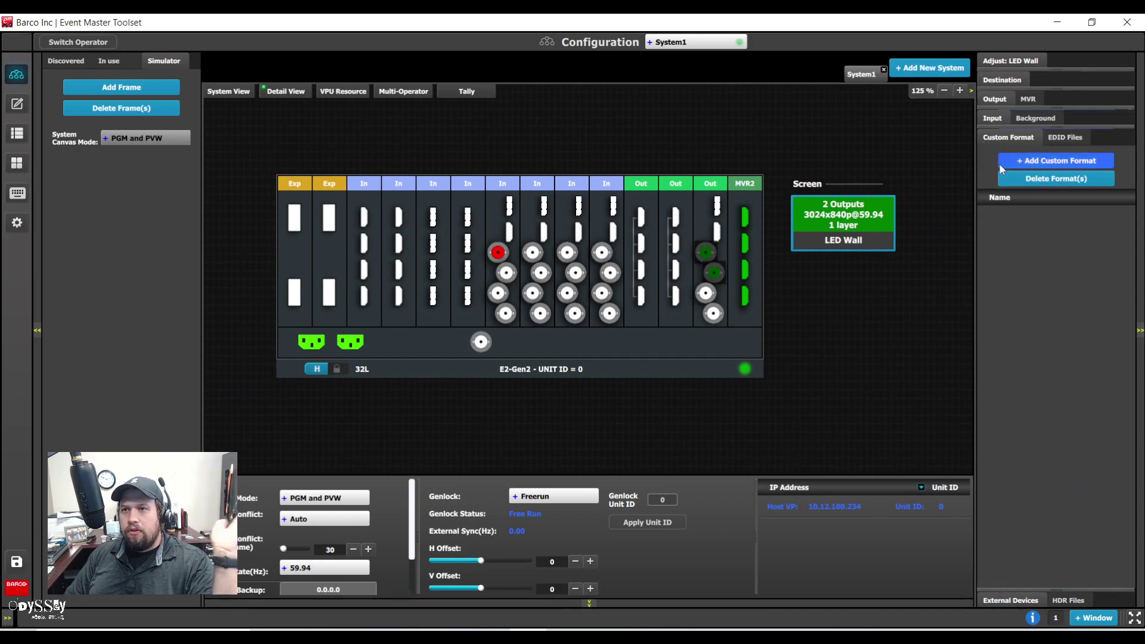
left_click(1050, 162)
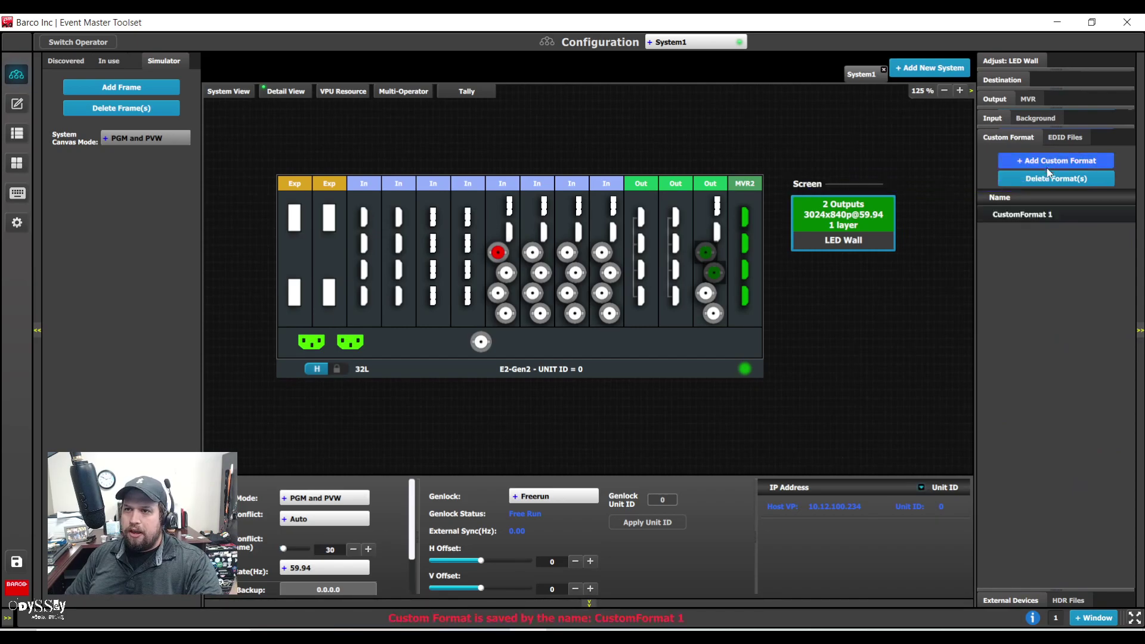
left_click(1053, 216)
type("1512")
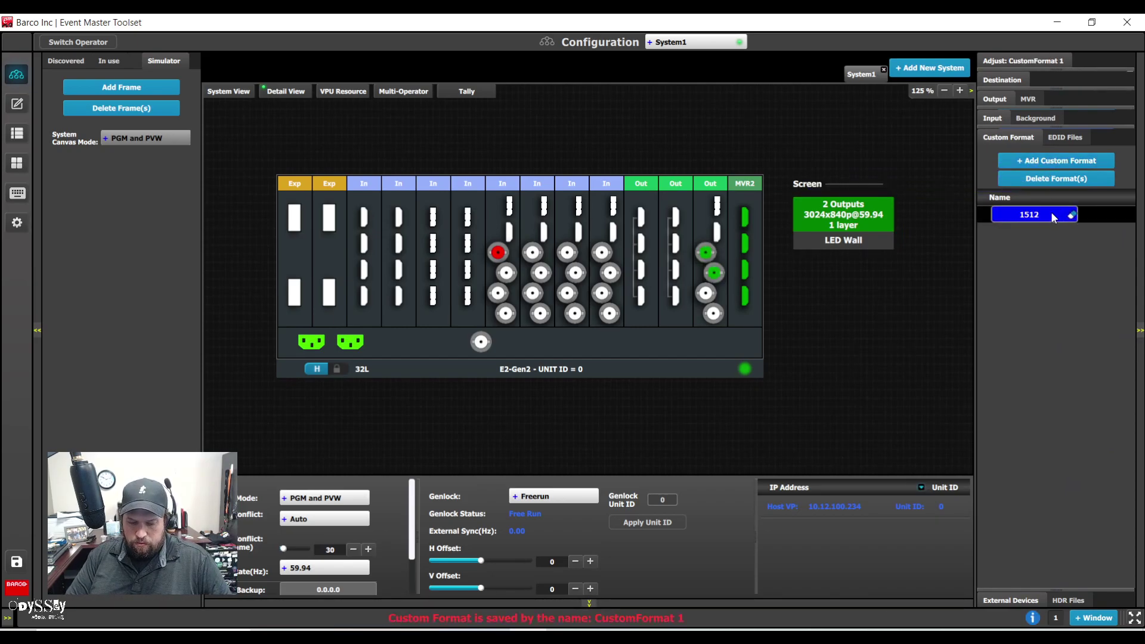
type("0p@59.94")
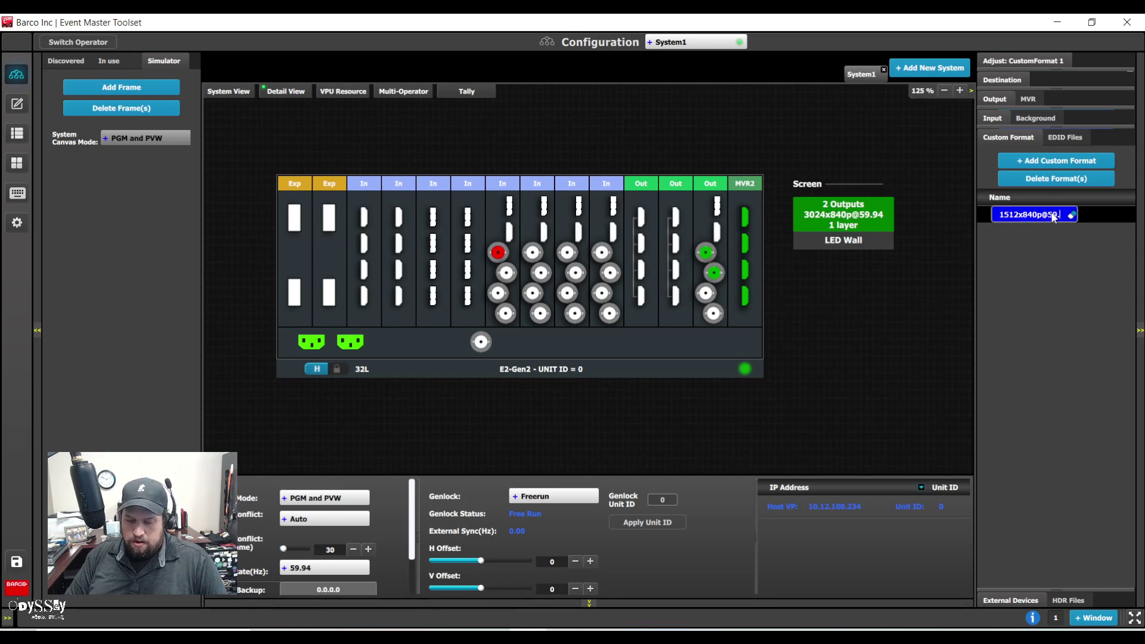
key("Return")
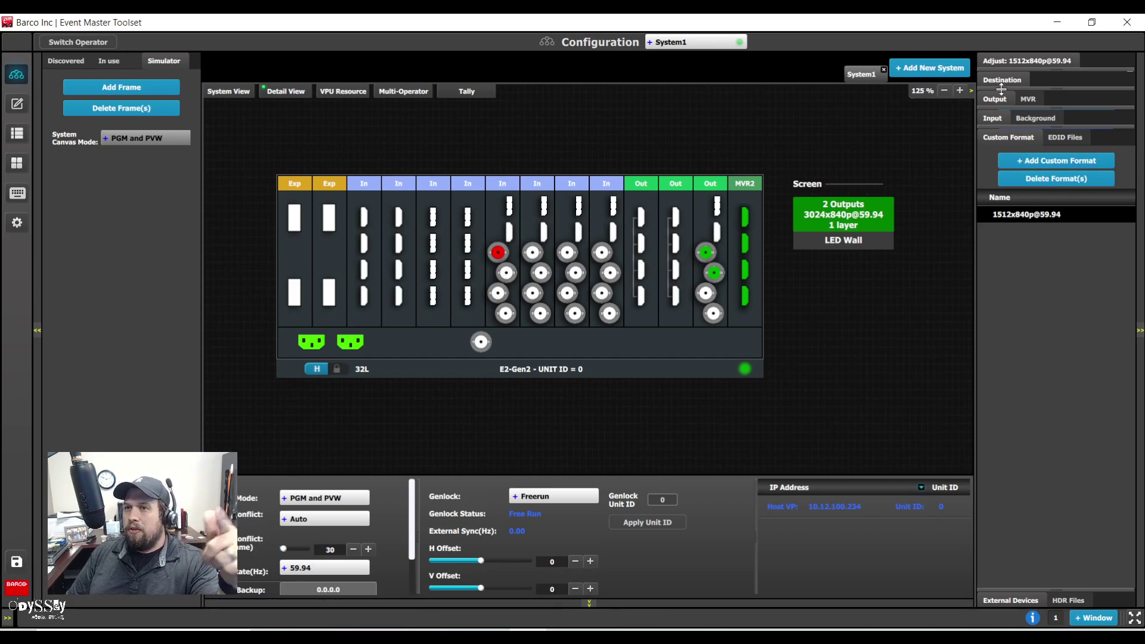
left_click(1022, 62)
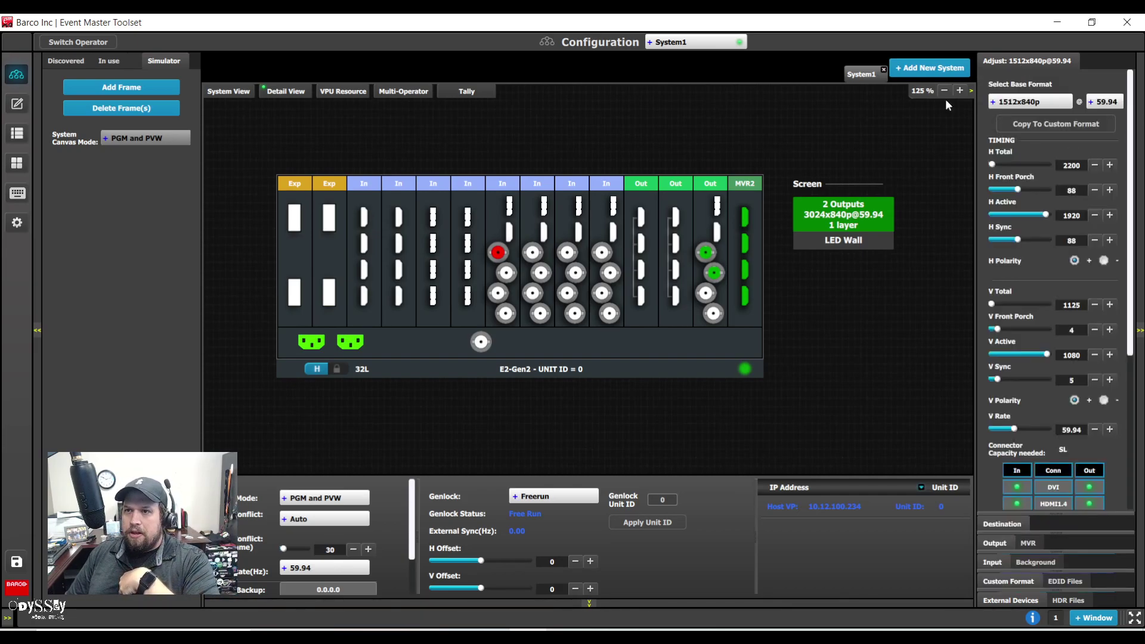
Calculate VESA timing for 1512 horizontal pixels, 840 lines and 59.94 Hz.
left_click_drag(979, 127, 943, 117)
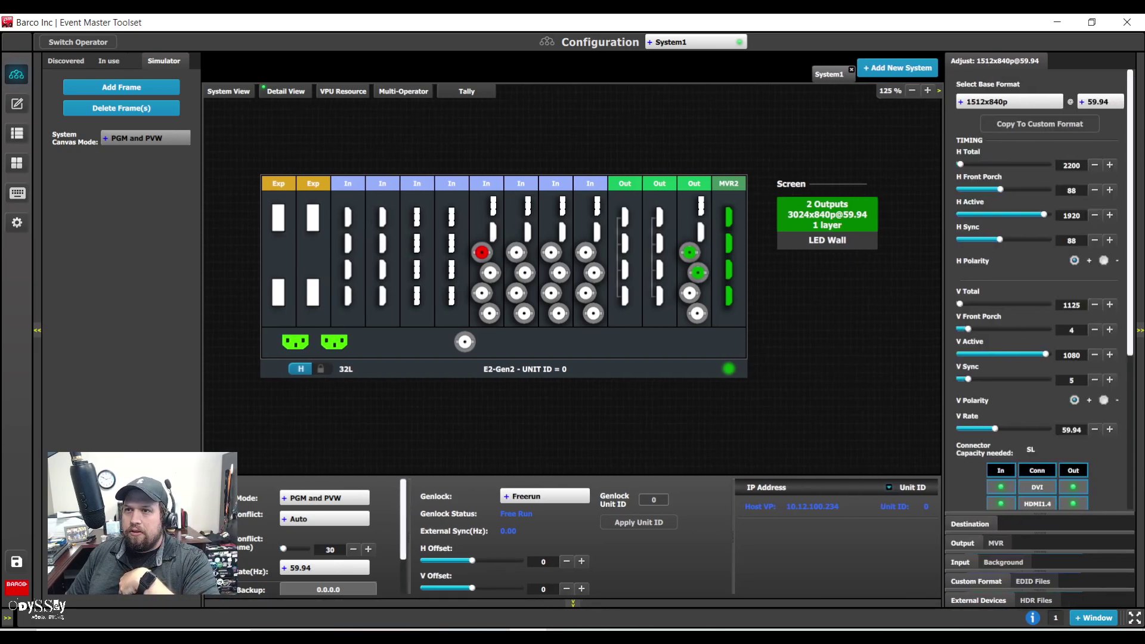
scroll(1063, 393, "down", 4)
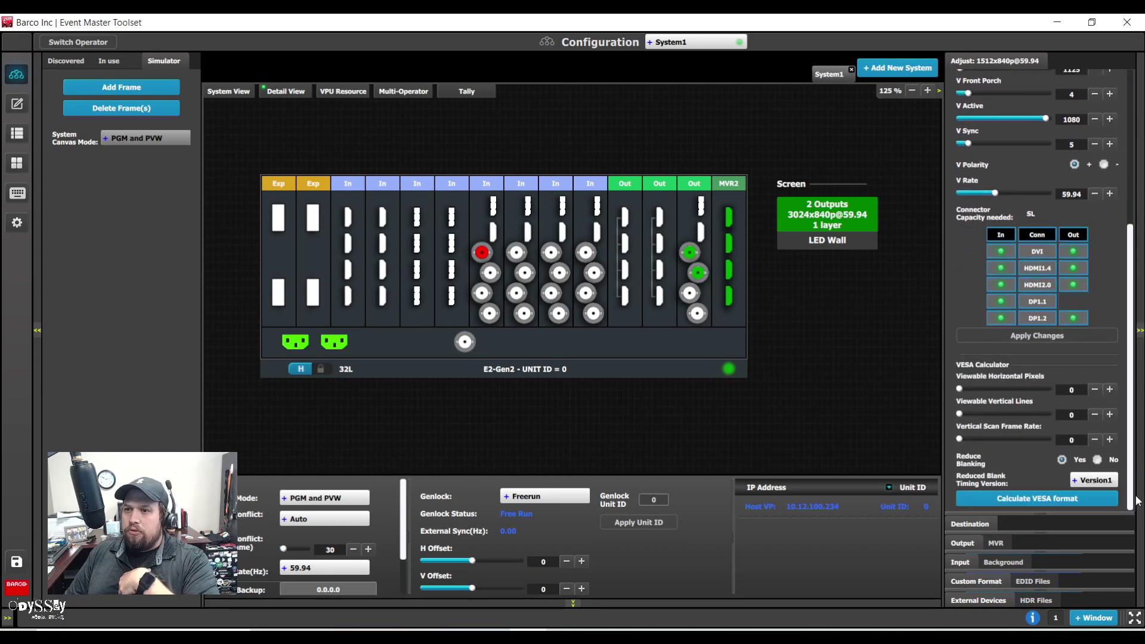
left_click(1080, 391)
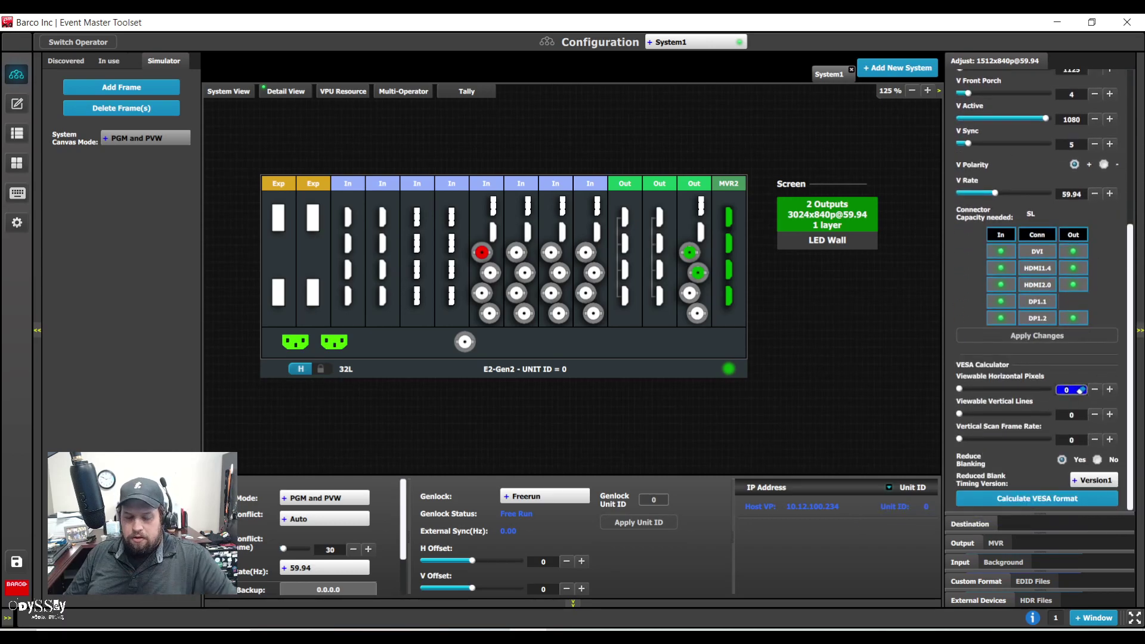
type("1512")
left_click(1081, 416)
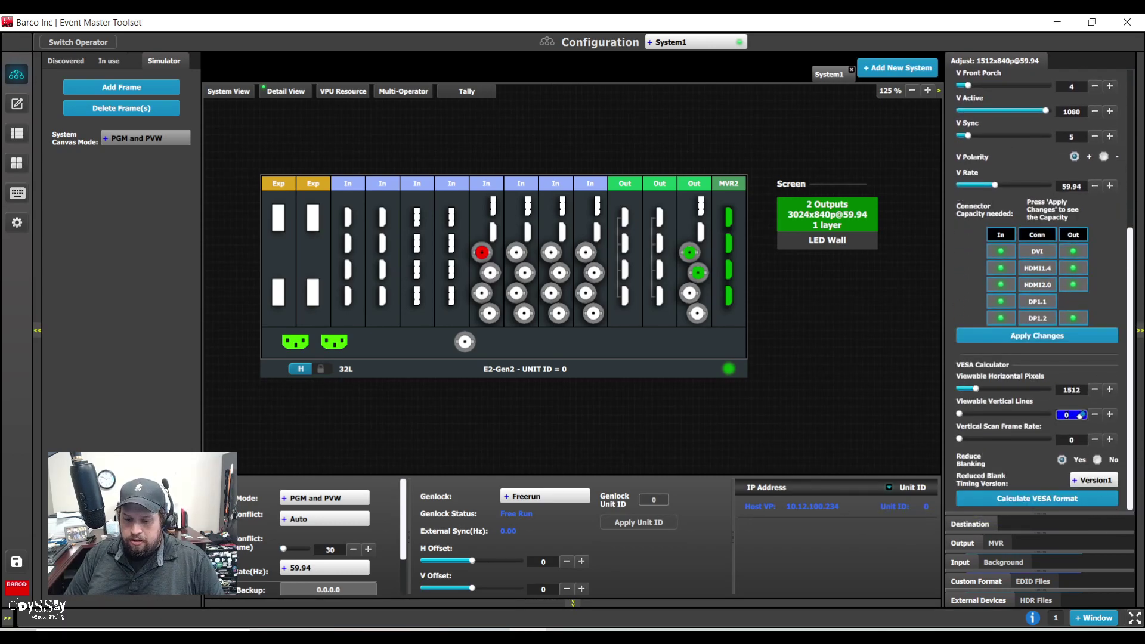
type("840")
left_click(1081, 441)
type("59")
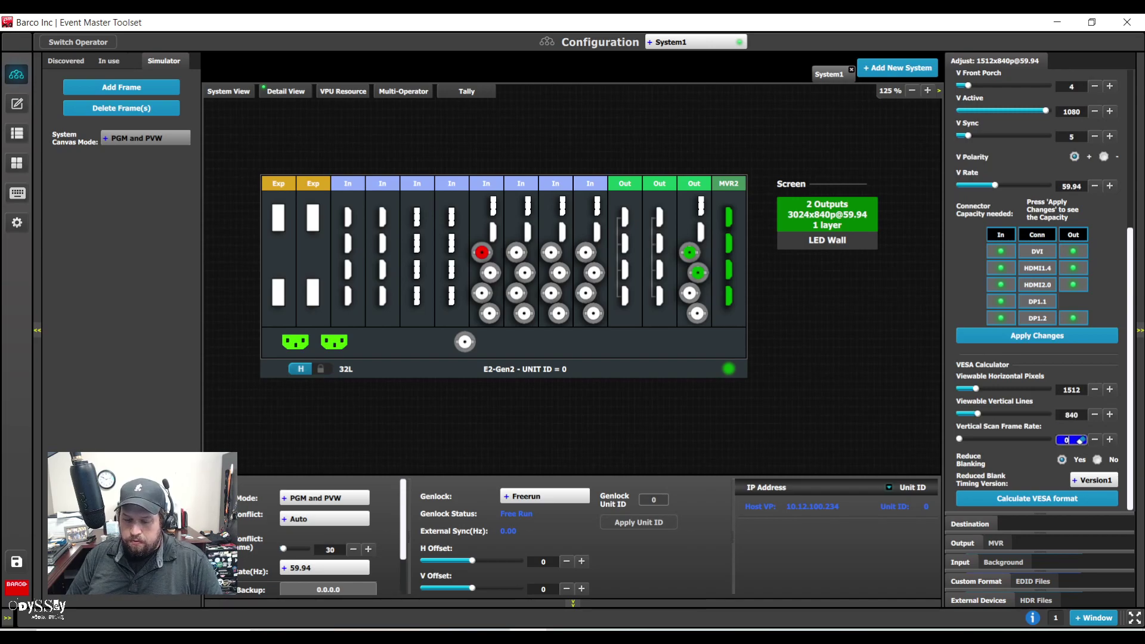
type(".94")
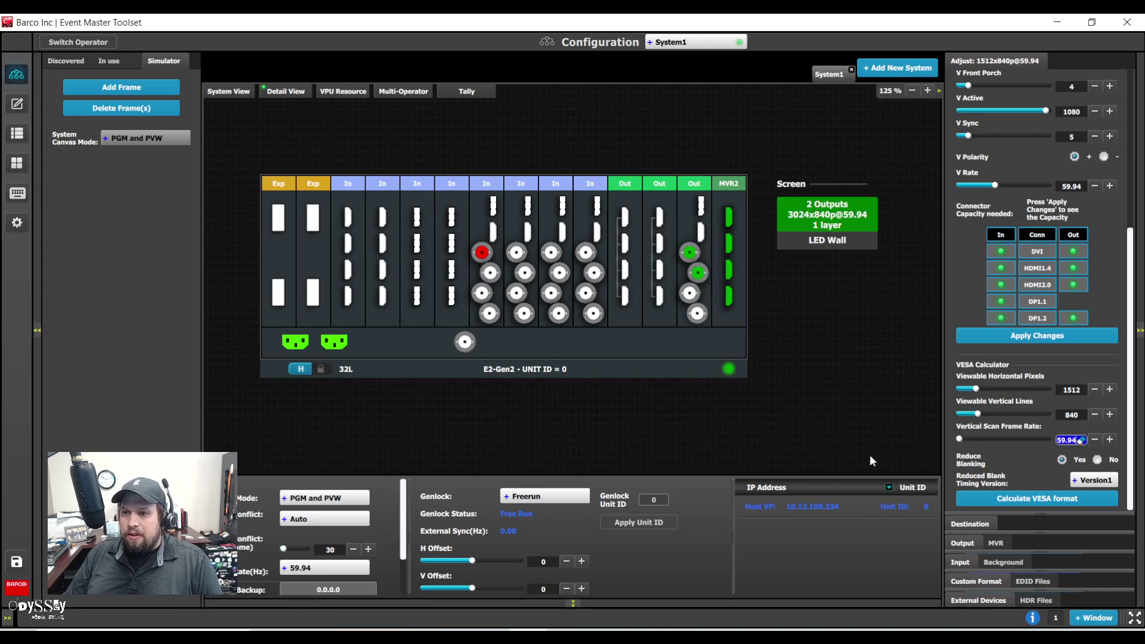
left_click(1037, 499)
left_click(1040, 339)
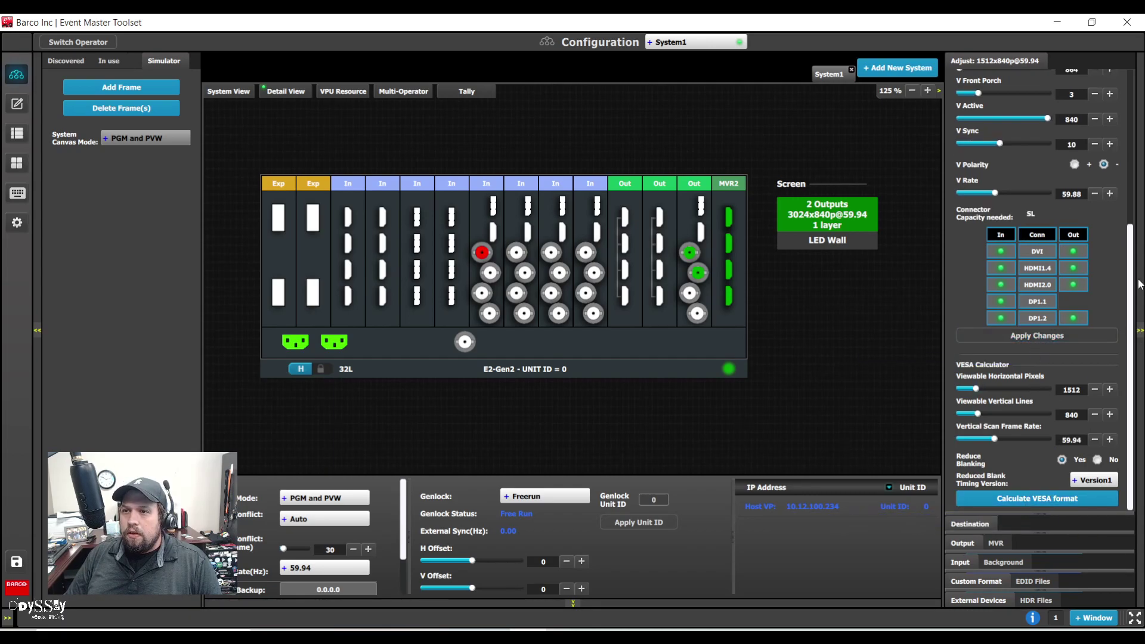
Raise the V Rate to 59.94 and apply the custom format timing changes.
scroll(1083, 298, "up", 3)
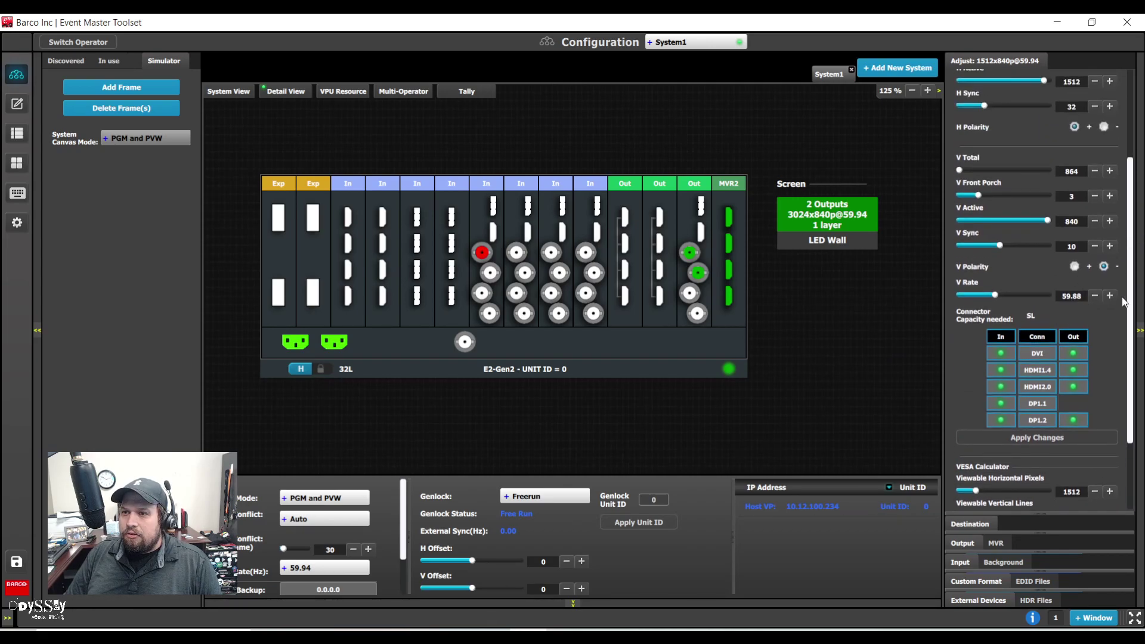
left_click(1110, 296)
left_click(1110, 296)
left_click(1110, 296)
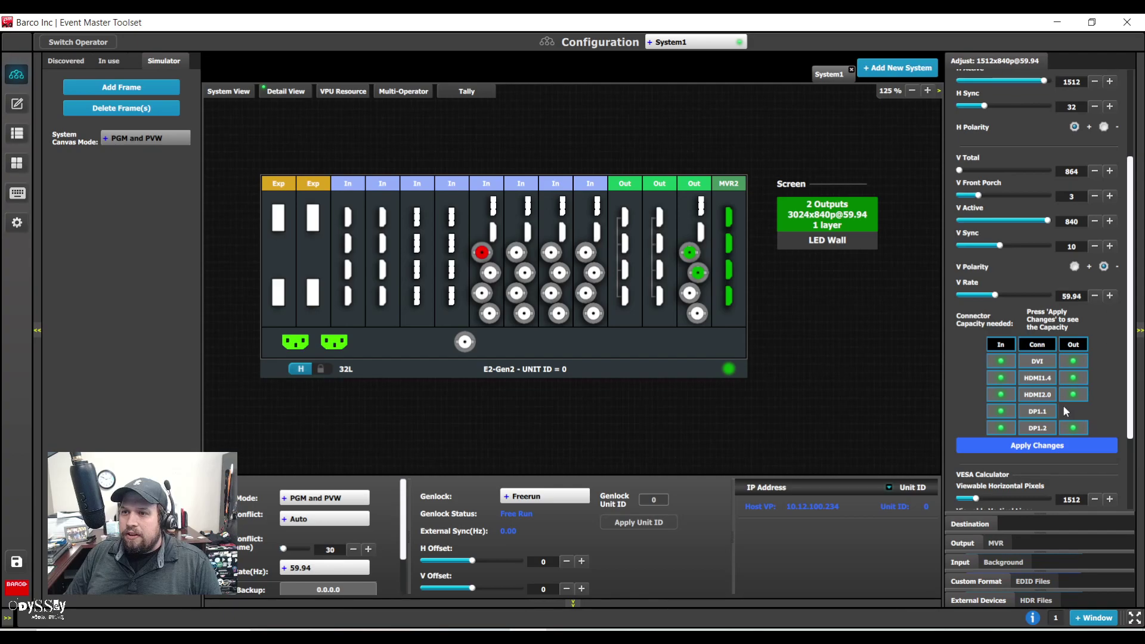
left_click(1043, 445)
scroll(1131, 391, "up", 4)
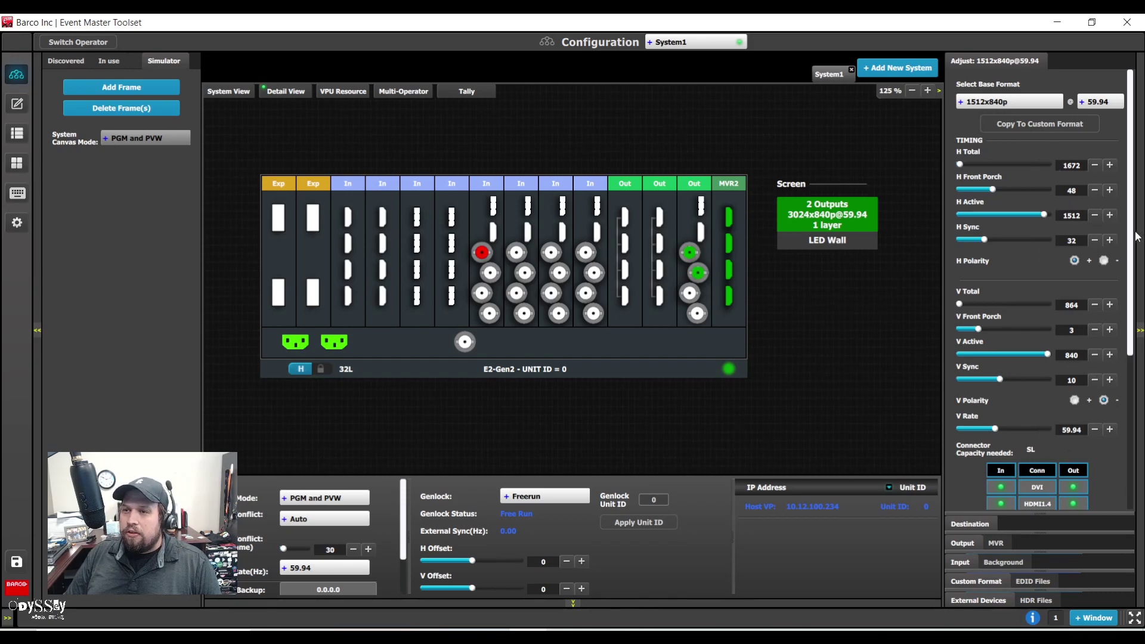
scroll(1132, 244, "down", 2)
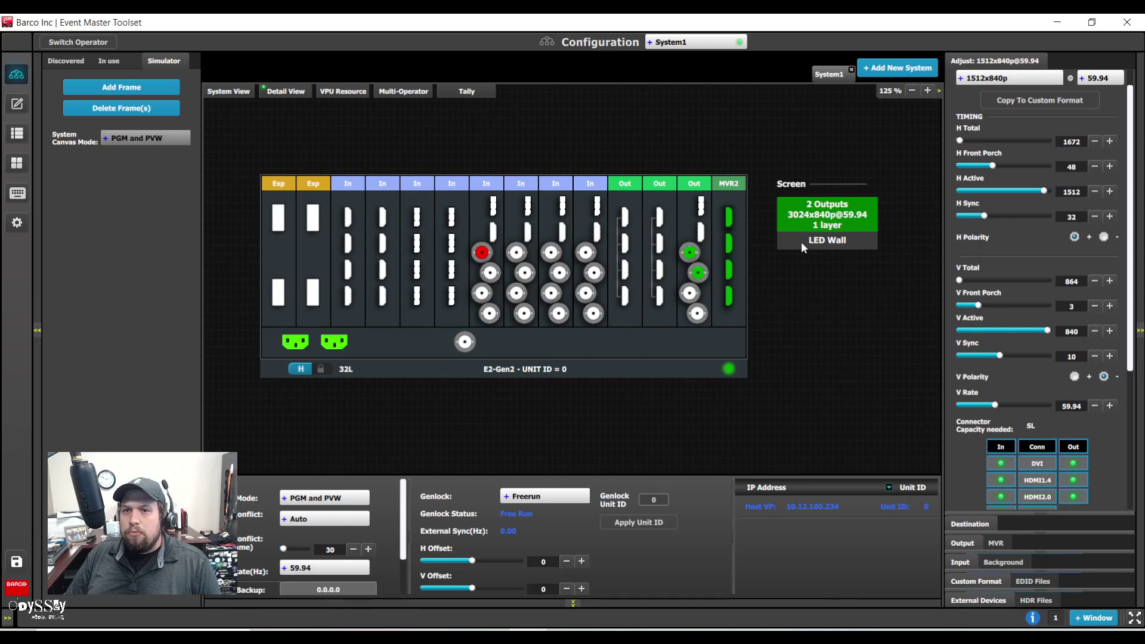
left_click(624, 223)
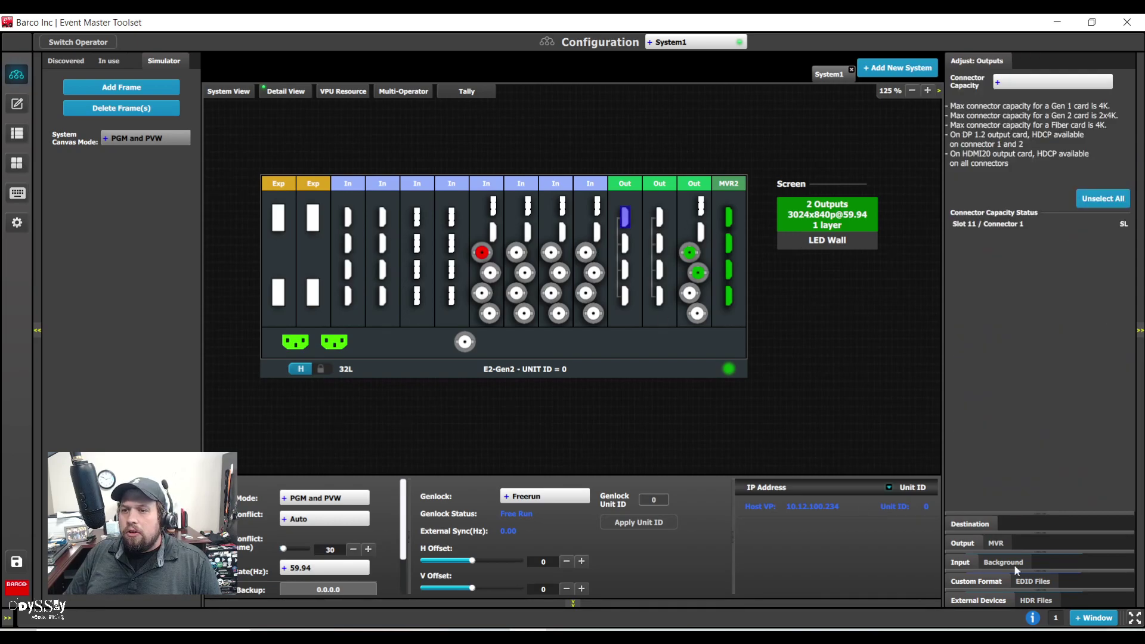
Add a new screen destination, ScreenDest2, and show its format and outputs.
left_click(975, 525)
left_click(1041, 104)
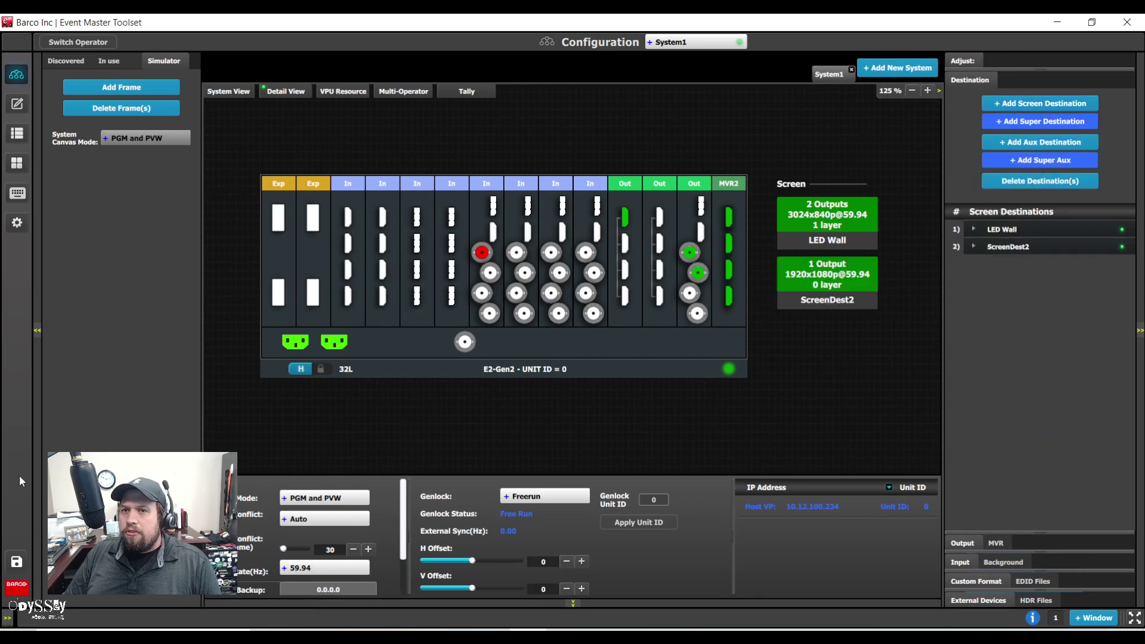
left_click(810, 281)
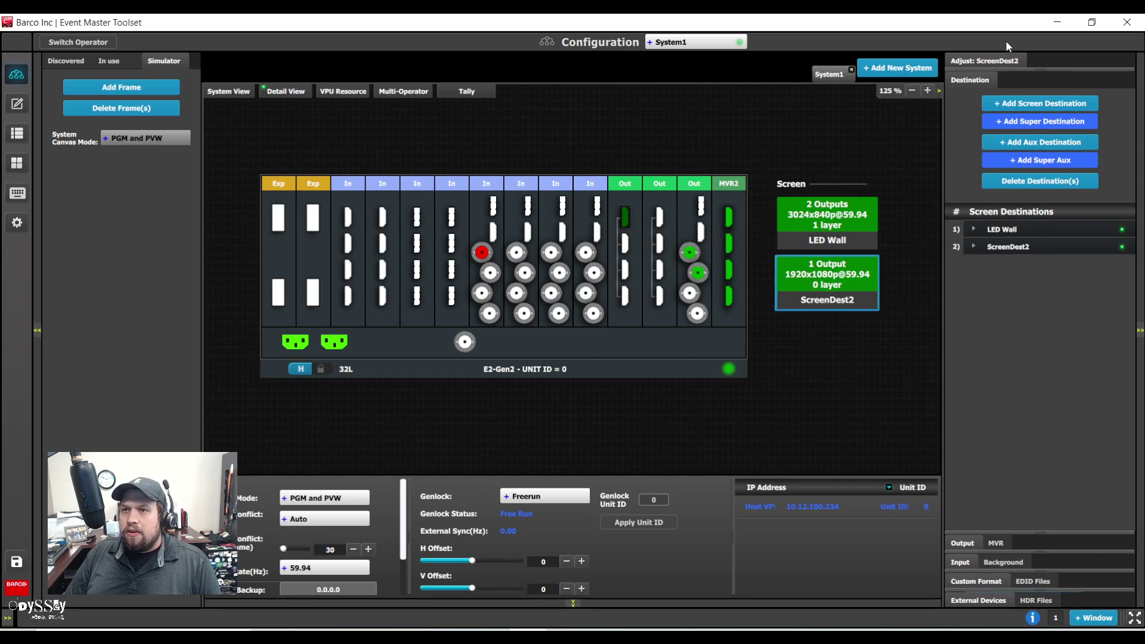
left_click(984, 61)
left_click(987, 83)
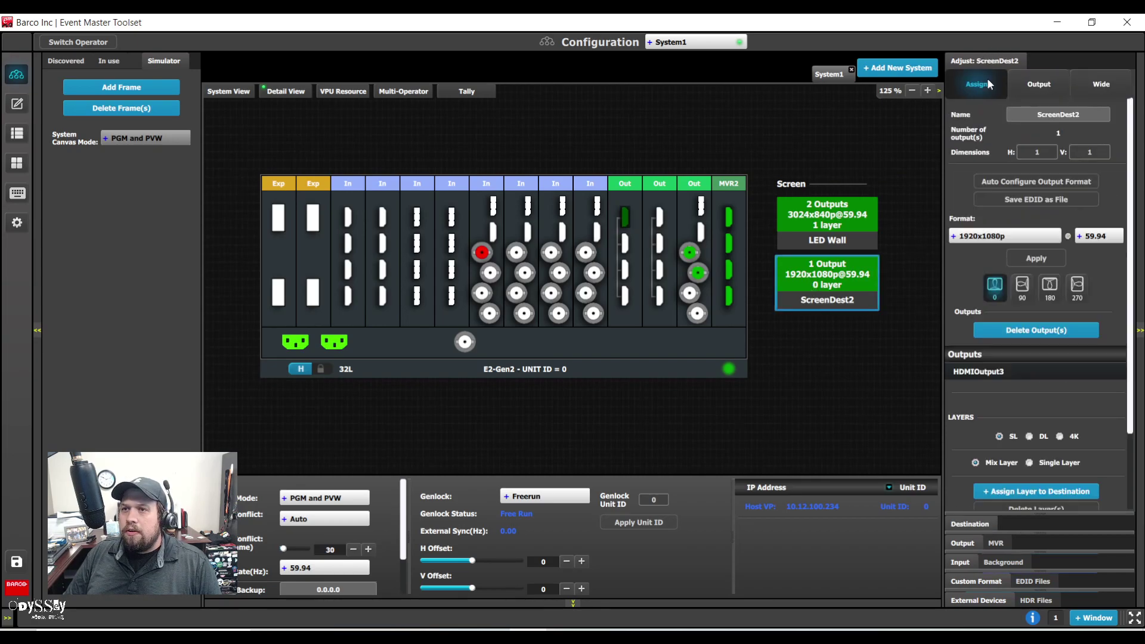
Set ScreenDest2's output format to 1512x840p and apply it.
left_click(993, 237)
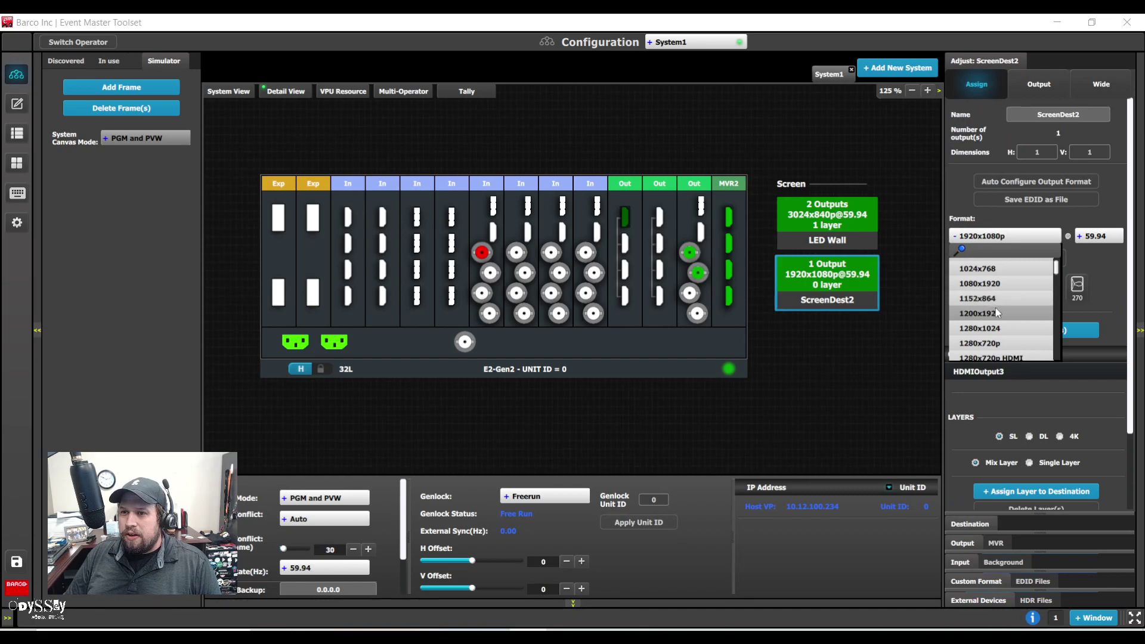
scroll(1019, 306, "down", 3)
scroll(1018, 310, "down", 2)
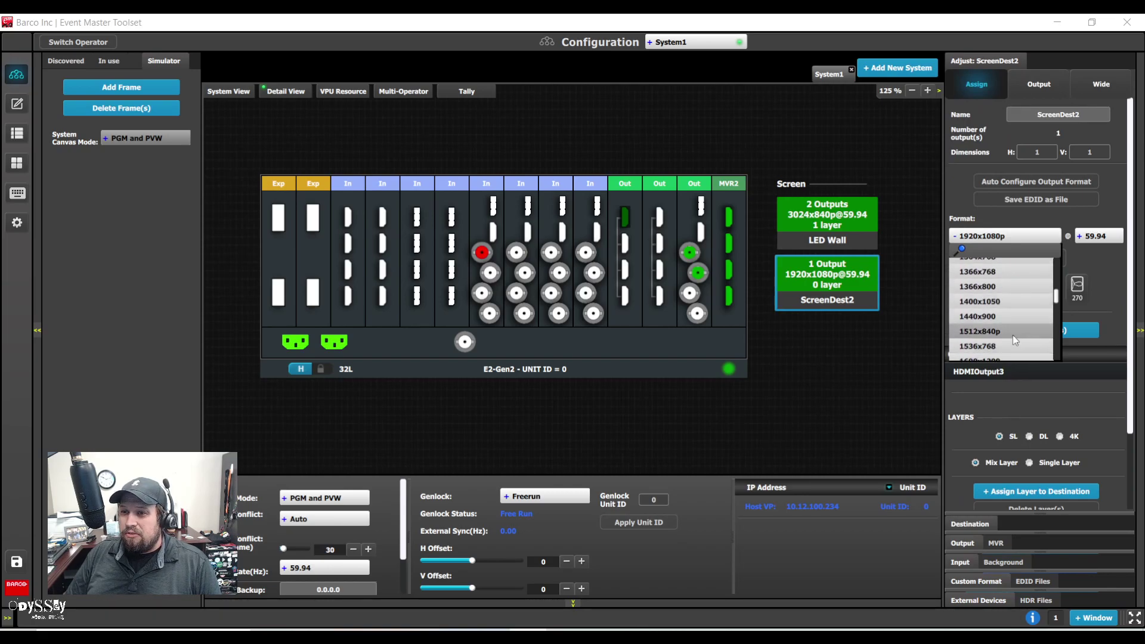
left_click(1014, 335)
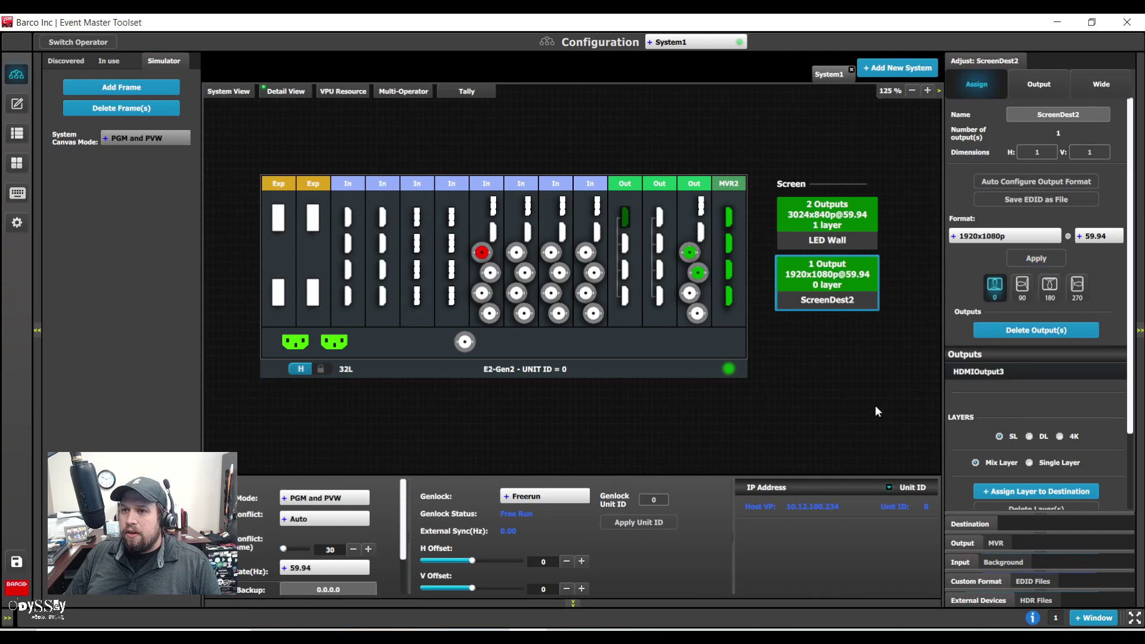
left_click(1014, 236)
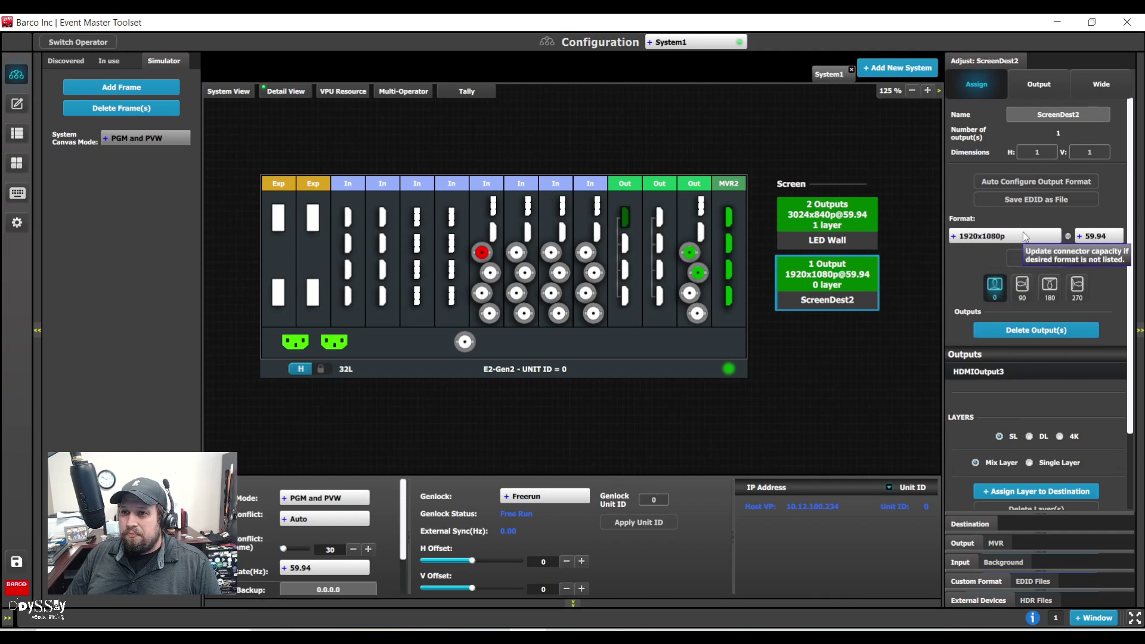
left_click(1001, 317)
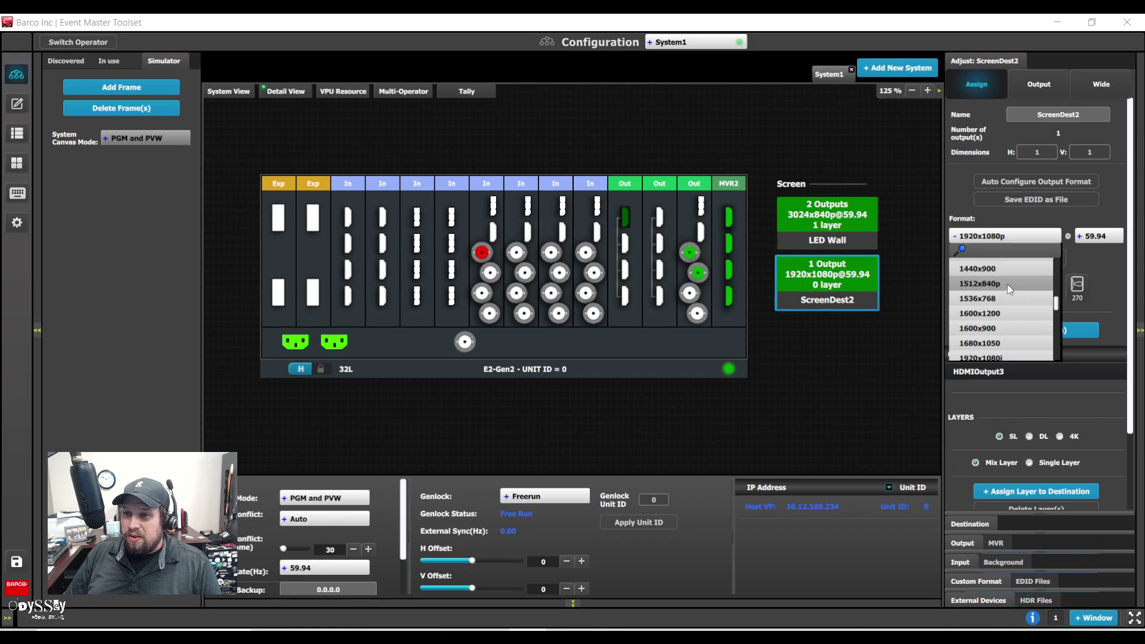
left_click(1035, 263)
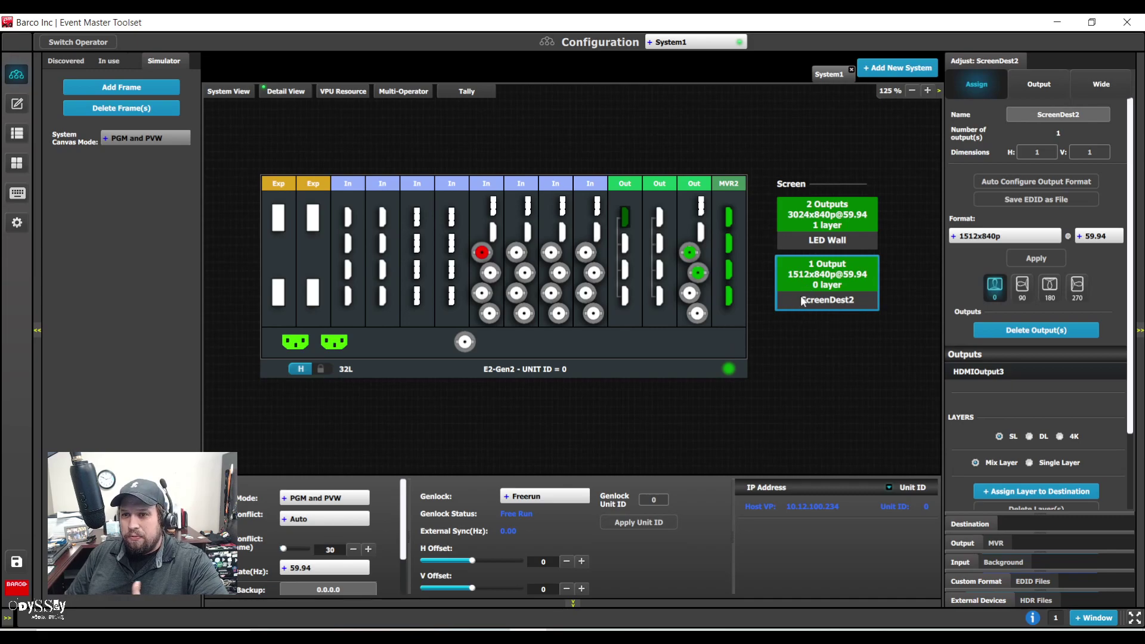
Assign a second output connector to ScreenDest2 and check the VPU Resource table.
left_click_drag(625, 244, 800, 301)
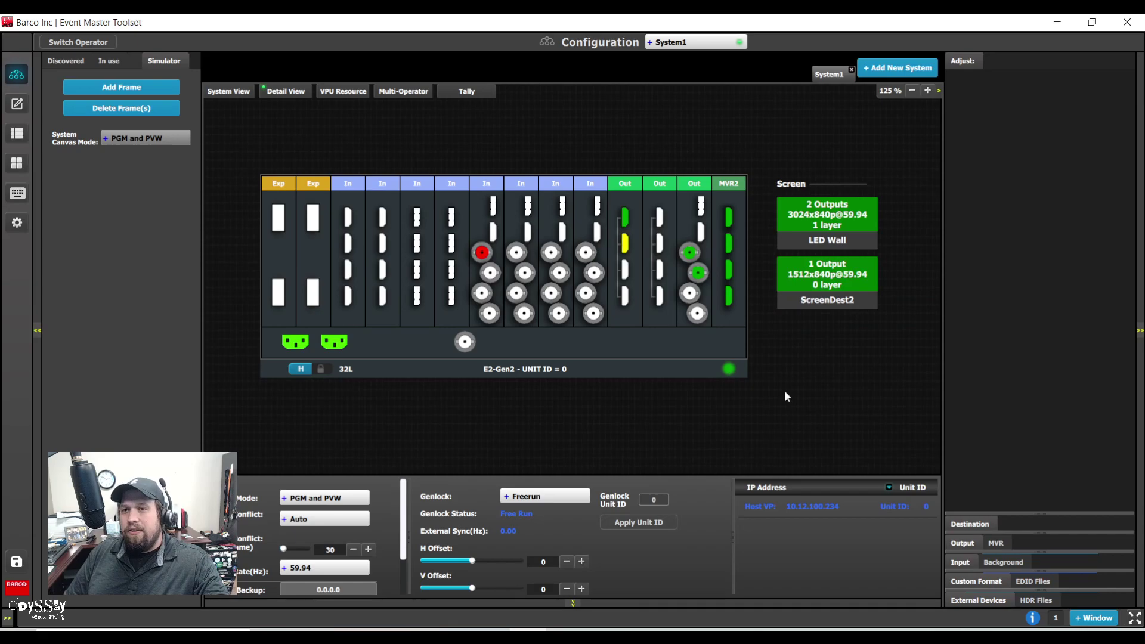
left_click(829, 297)
left_click(830, 296)
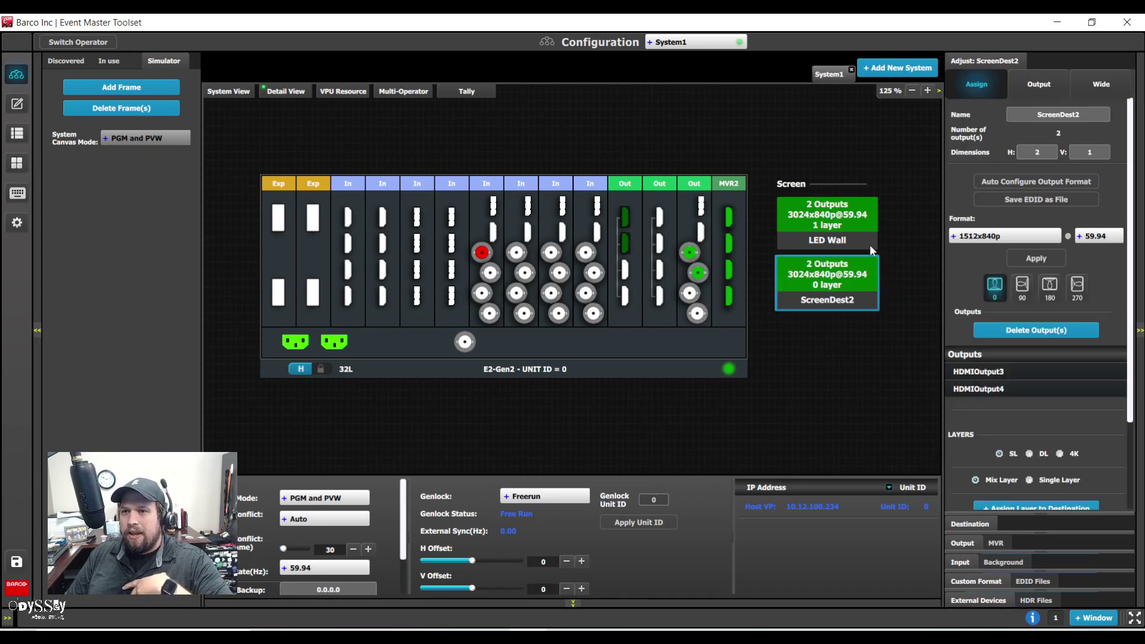
left_click(353, 92)
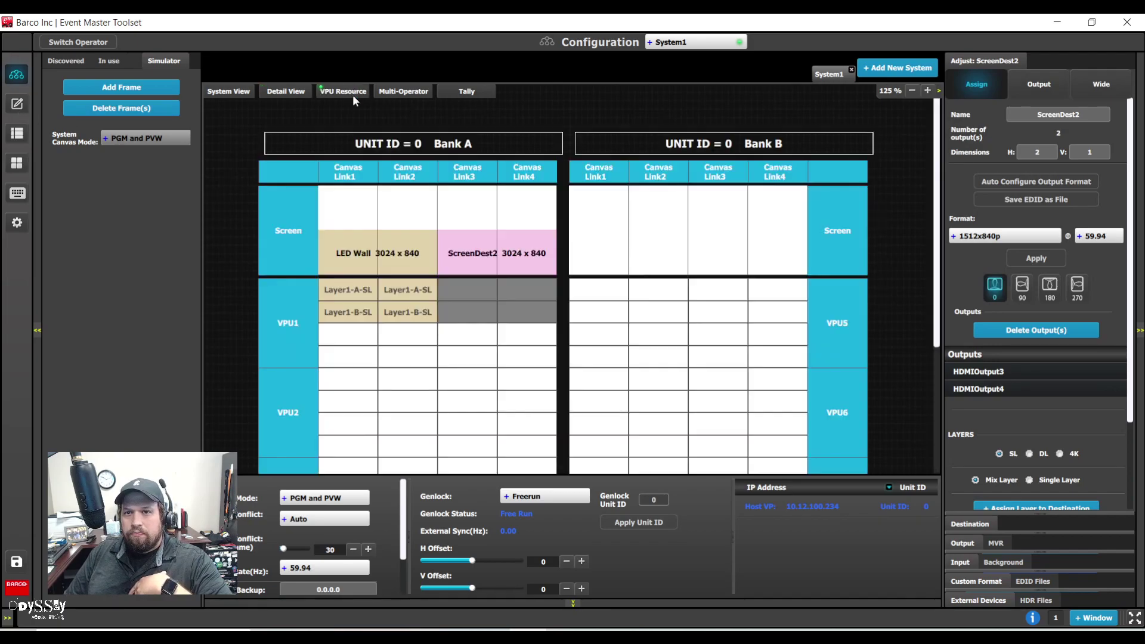
Zoom out the ScreenDest2 preview in Programming, then return to the Configuration frame diagram.
left_click(17, 104)
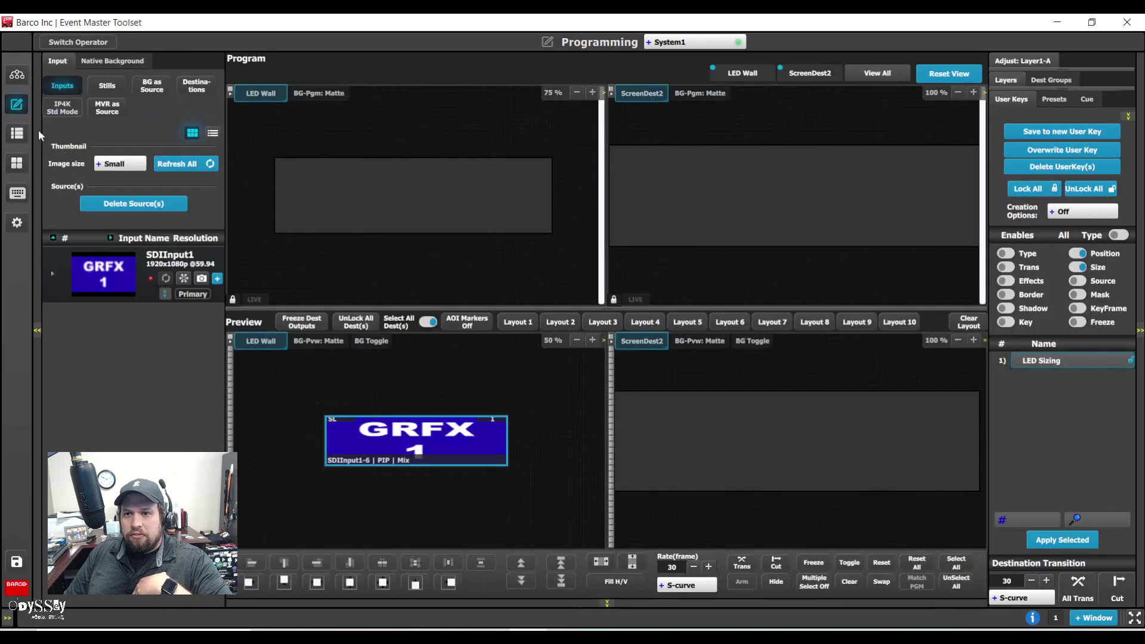
left_click(958, 340)
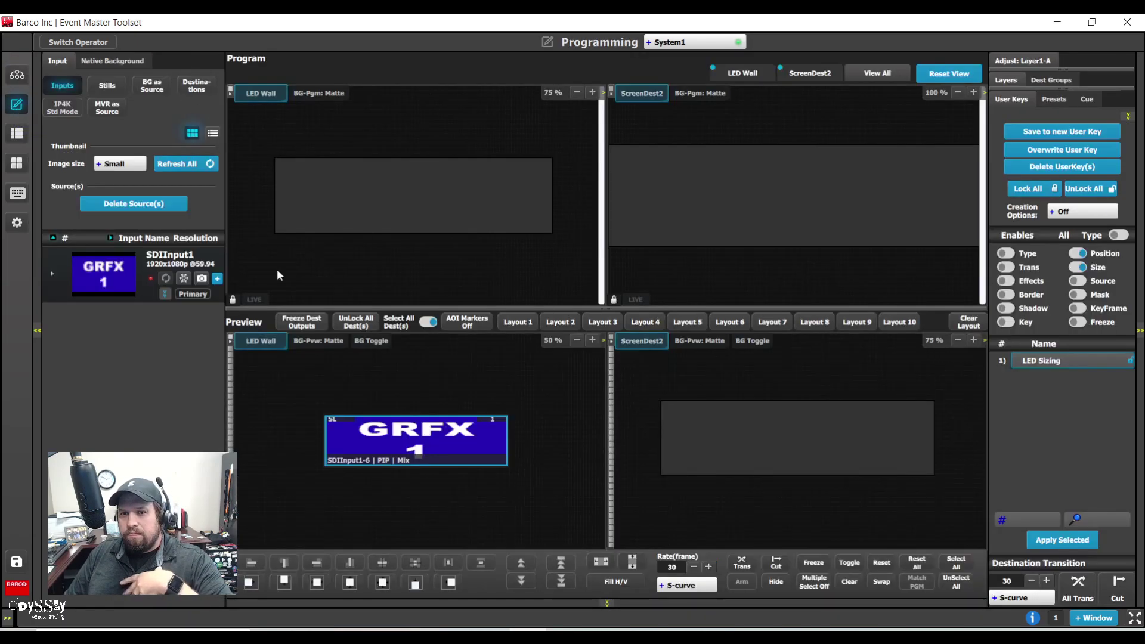
left_click(958, 341)
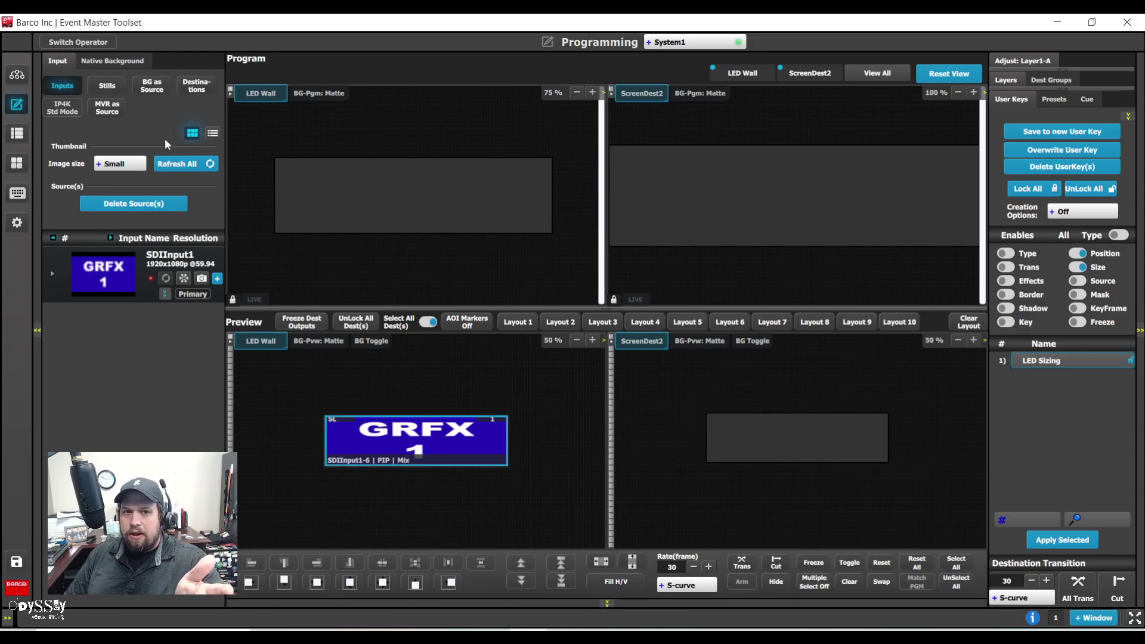
left_click(16, 76)
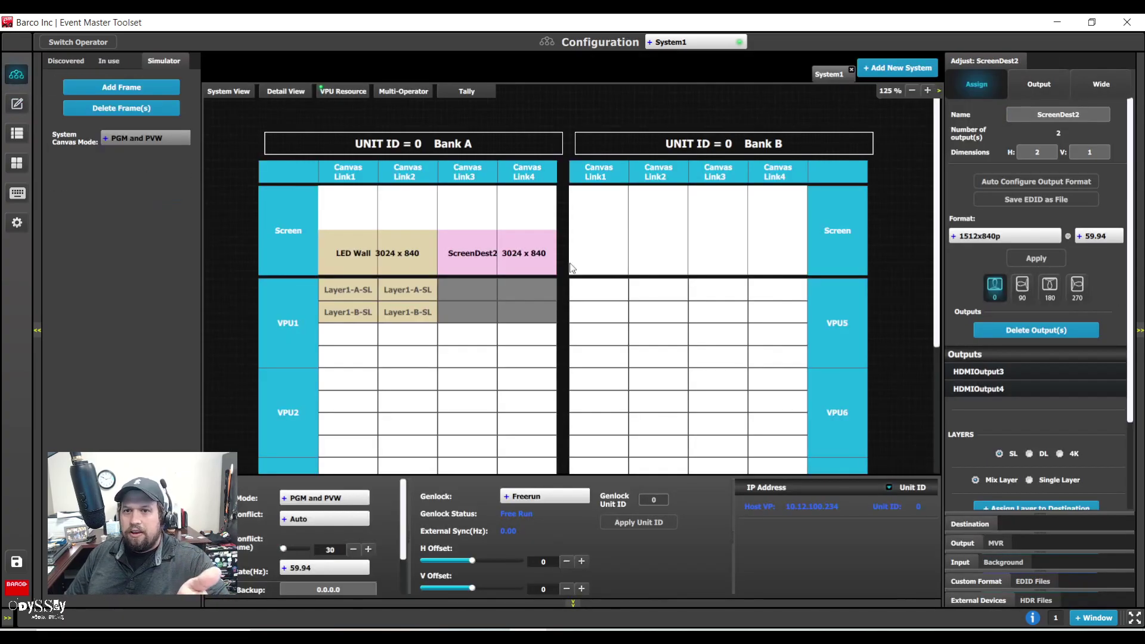
left_click(286, 91)
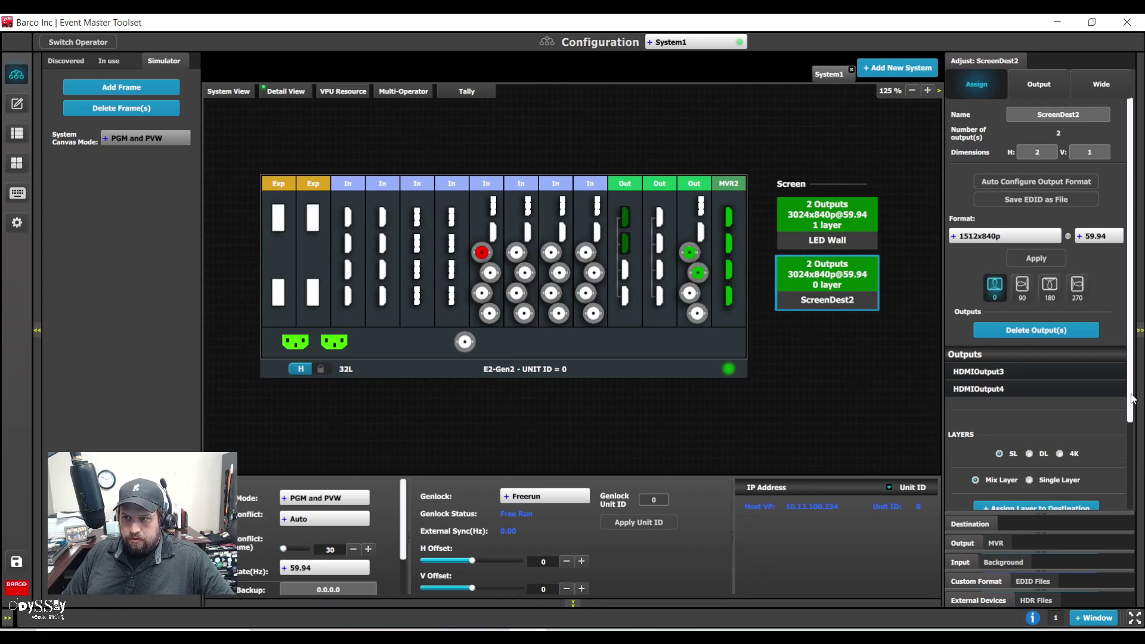
left_click_drag(1133, 397, 1124, 513)
Create a native background from the first two input connectors.
left_click(349, 224)
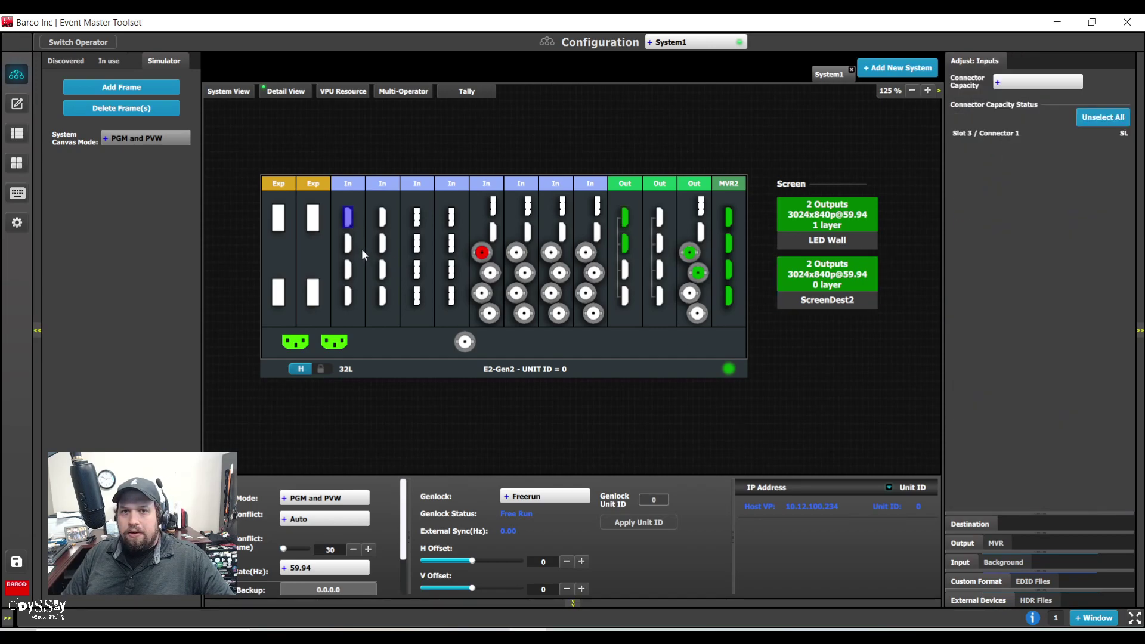
left_click(351, 244)
left_click(1004, 562)
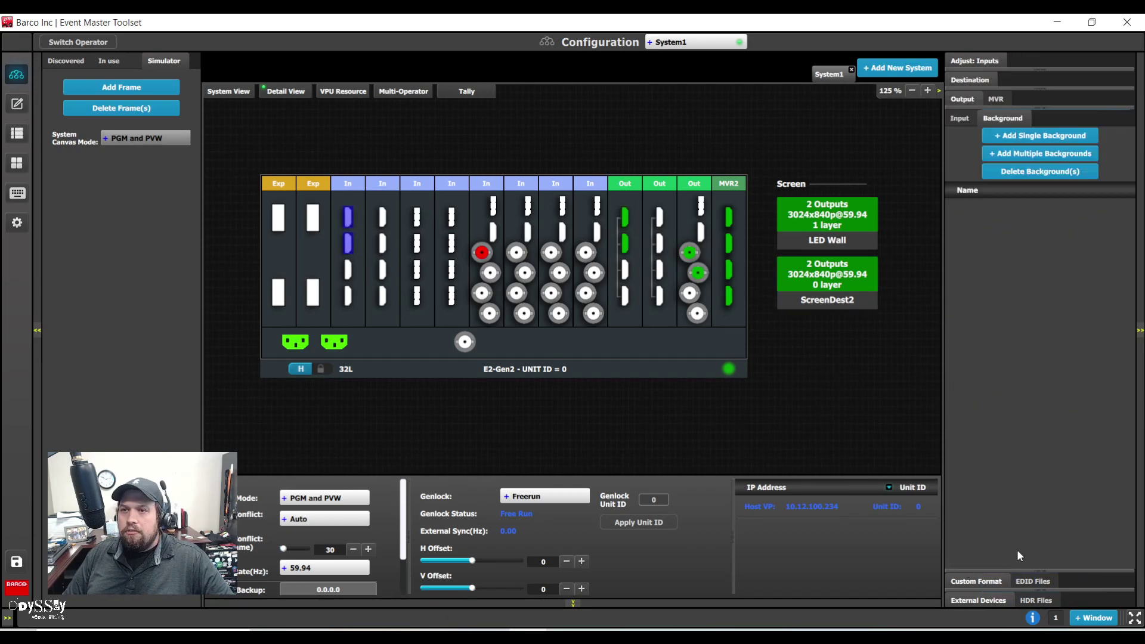
left_click(1033, 136)
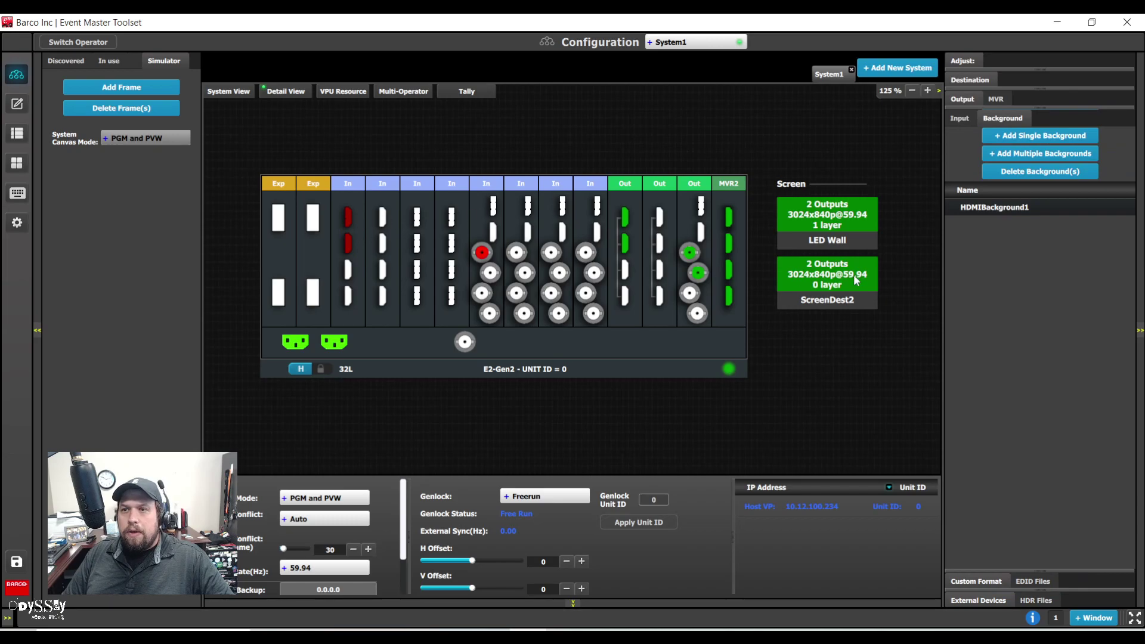
Set HDMIBackground1's format to 1512x840p.
left_click(995, 208)
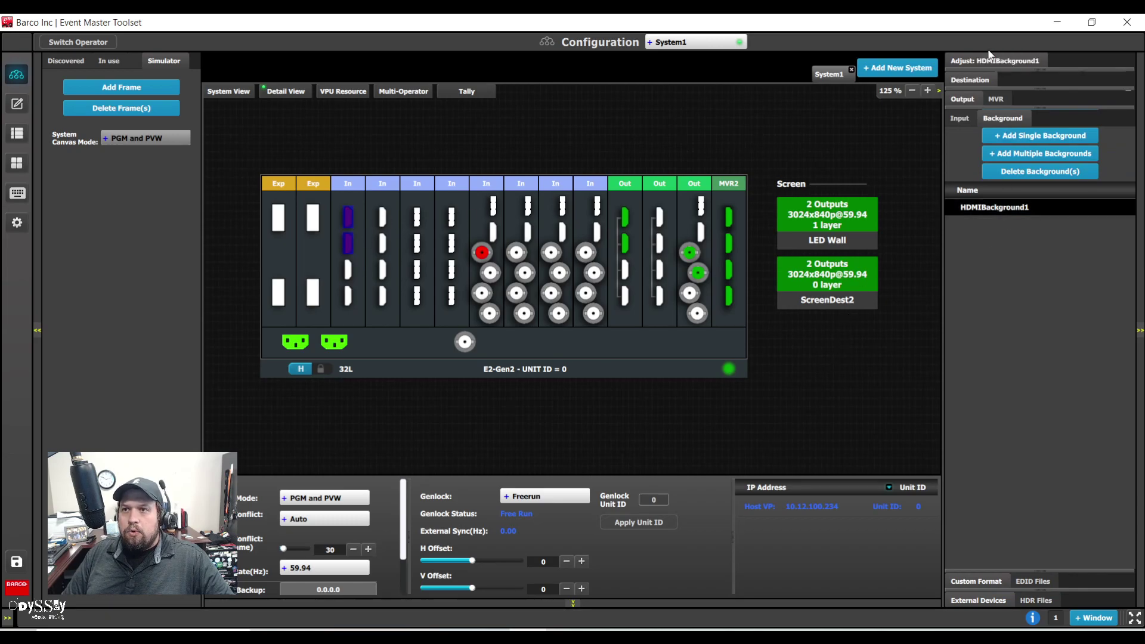
left_click(995, 60)
left_click(988, 167)
scroll(993, 239, "down", 3)
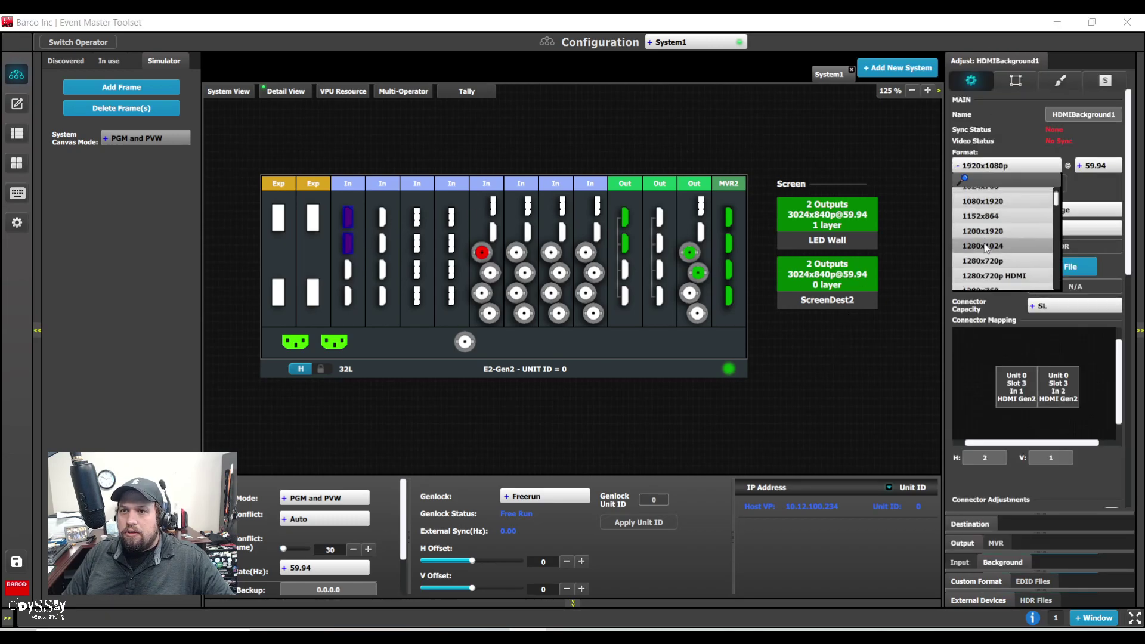
scroll(998, 251, "down", 3)
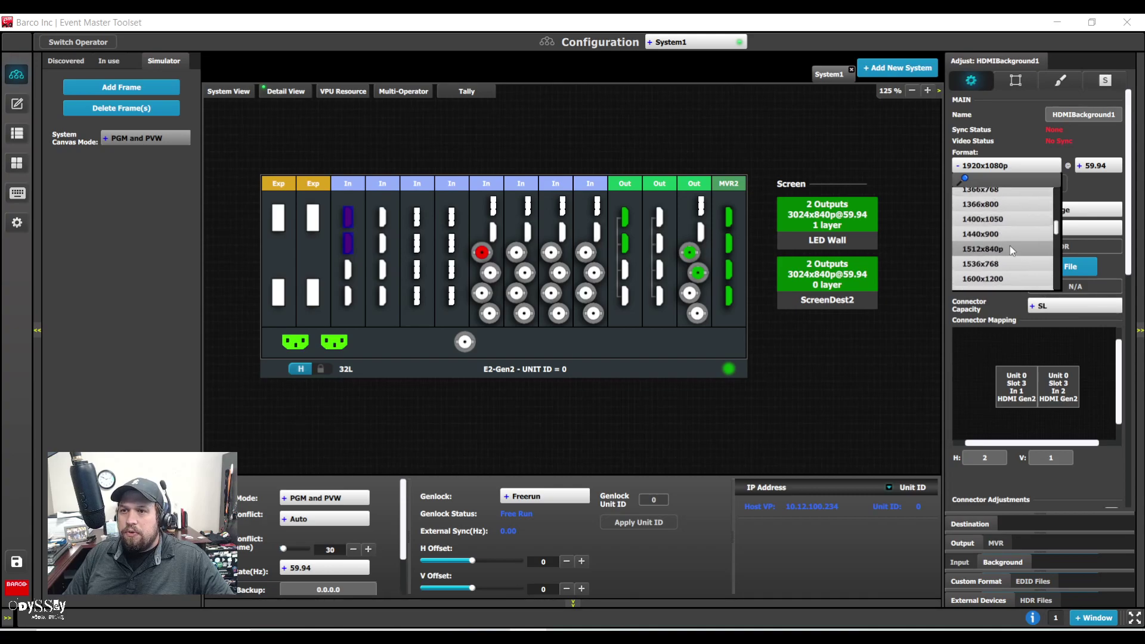
left_click(1010, 246)
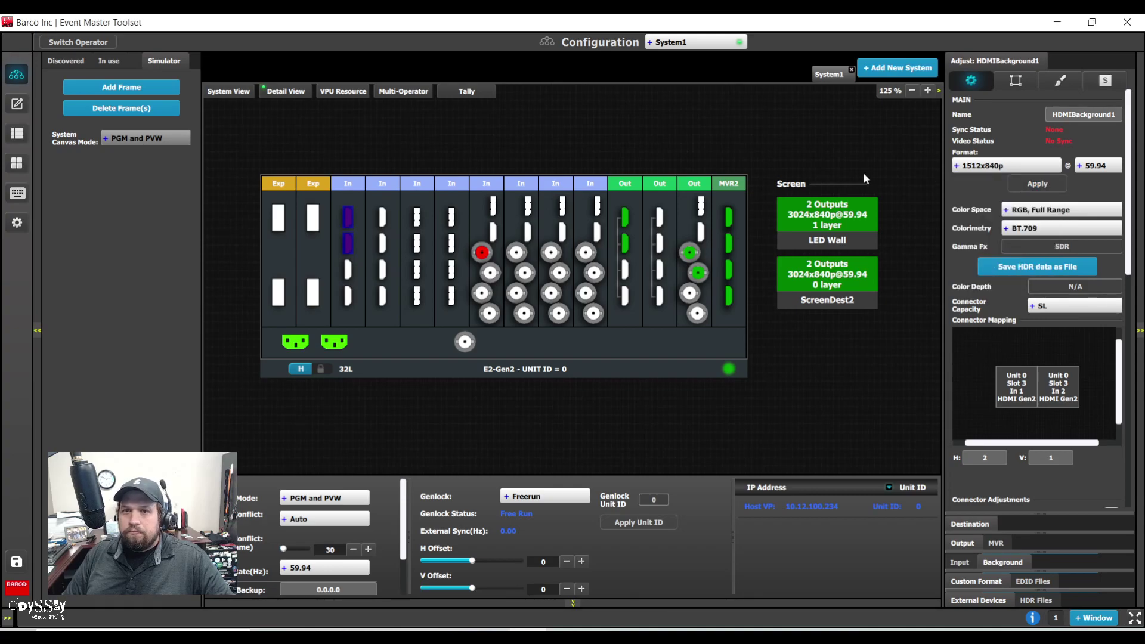
left_click(17, 104)
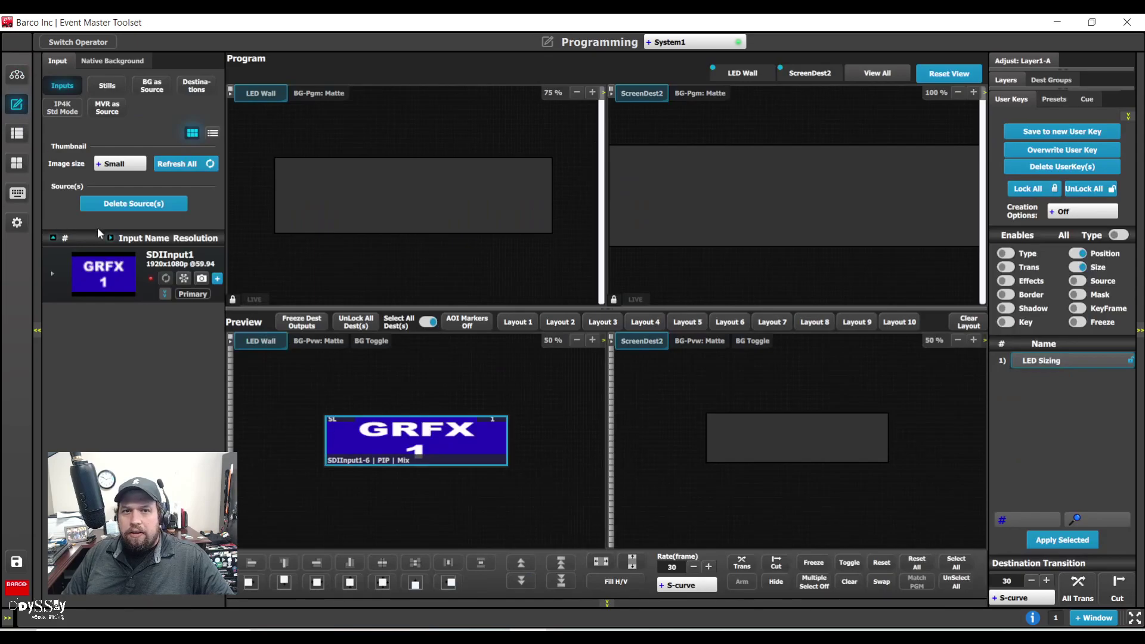
Clear the GRFX layer from the LED Wall preview and choose BG 1 as the background thumbnail.
left_click(117, 61)
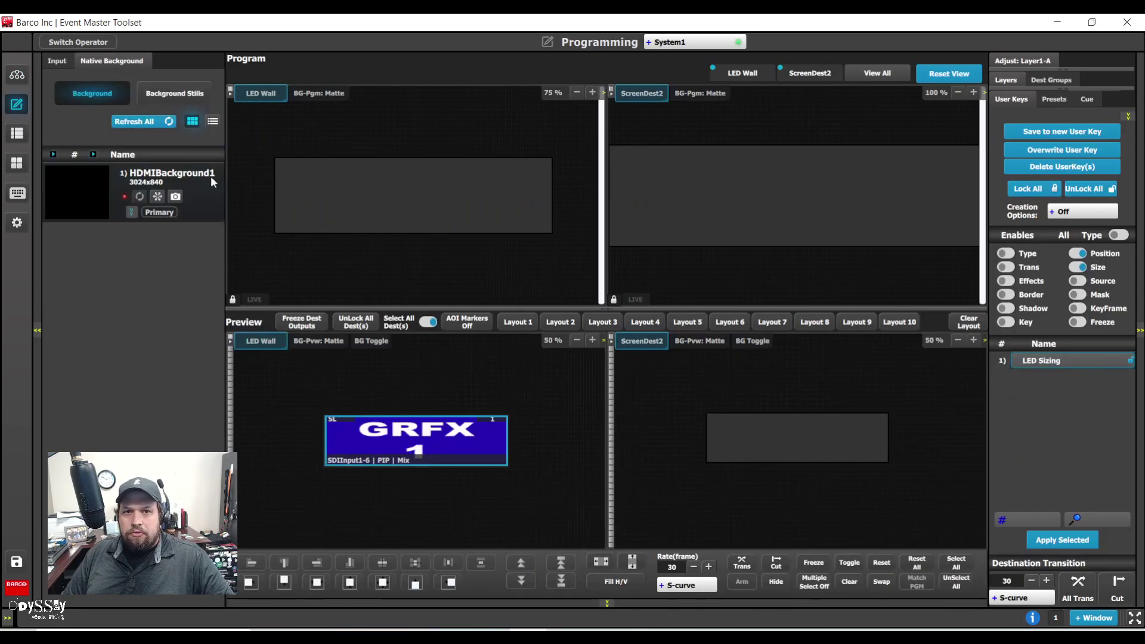
left_click(854, 586)
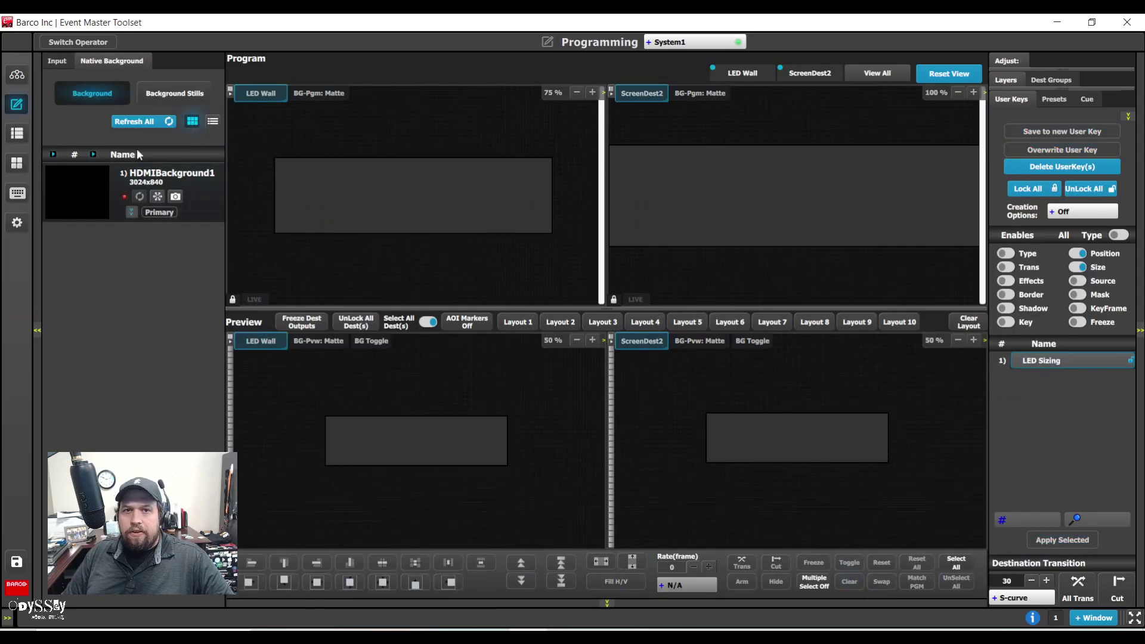
left_click(87, 192)
left_click(437, 273)
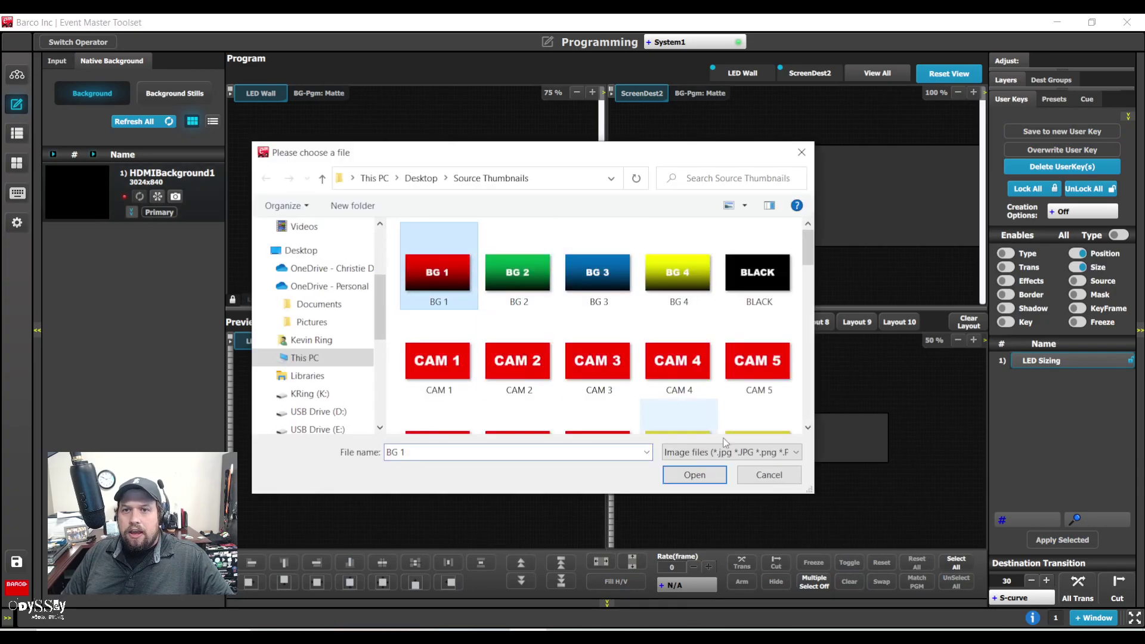
left_click(694, 475)
Put HDMIBackground1 behind both the LED Wall and ScreenDest2 previews.
left_click(432, 419)
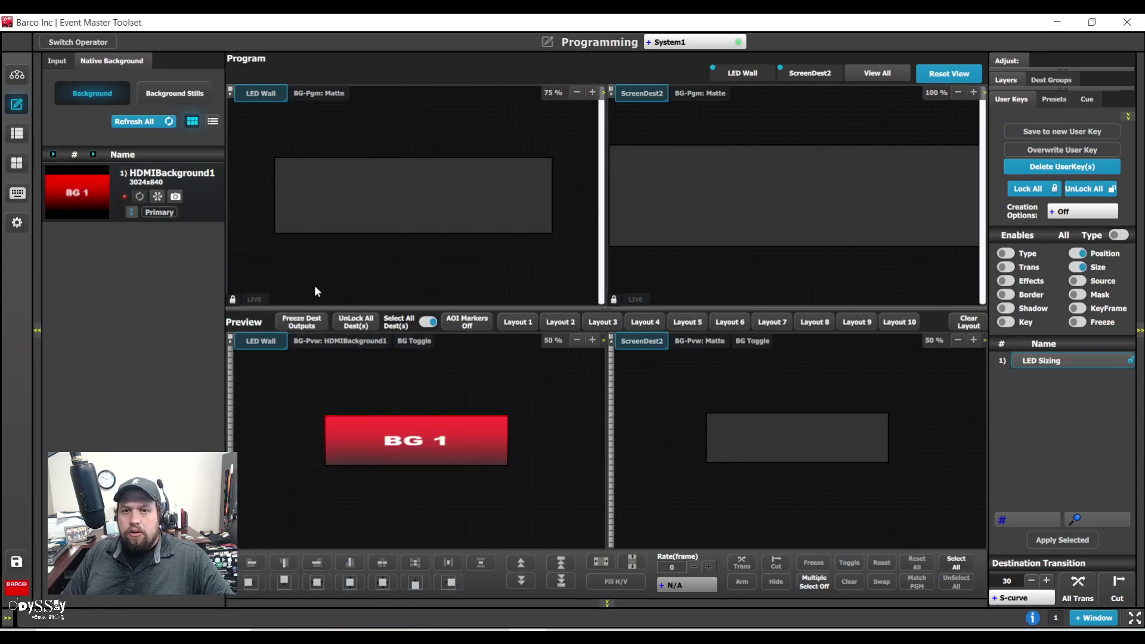
left_click_drag(179, 182, 746, 442)
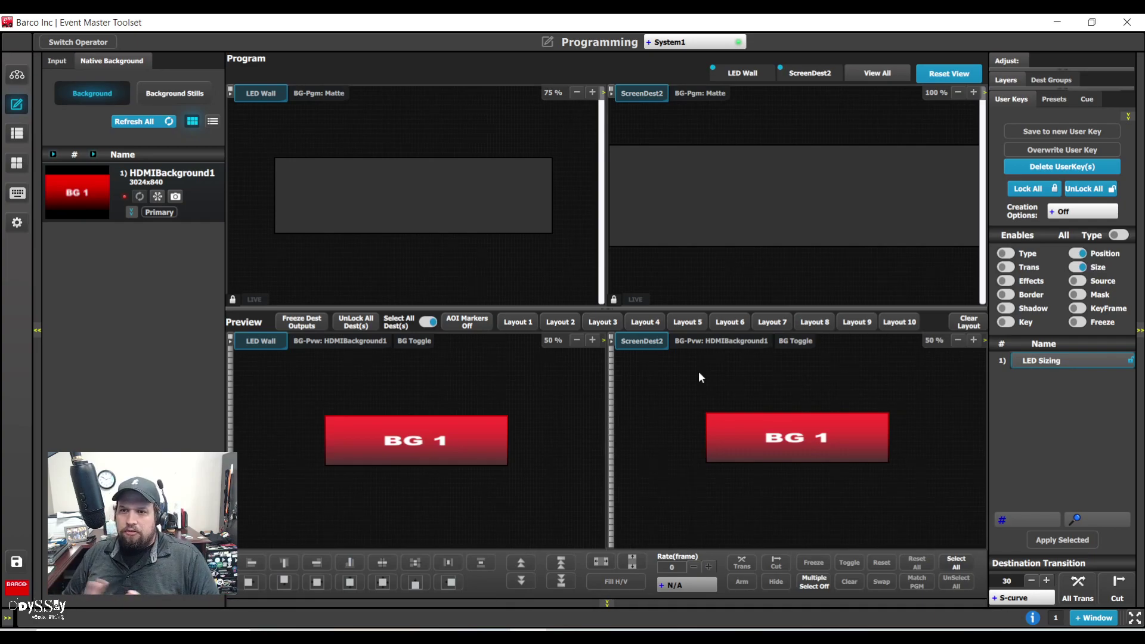
left_click(16, 67)
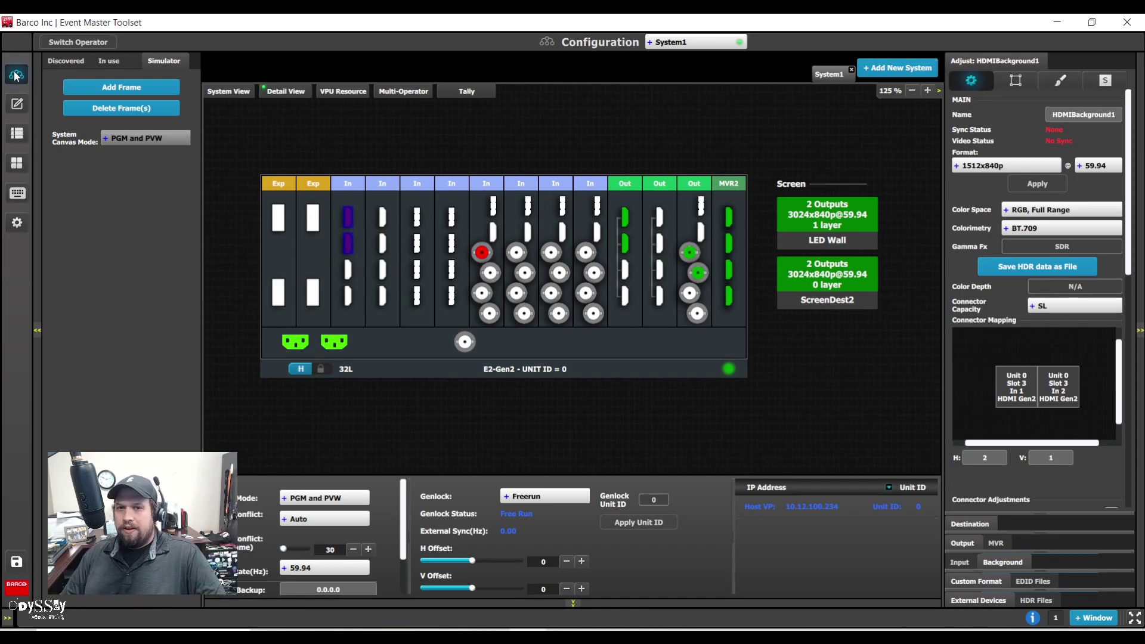
left_click(817, 241)
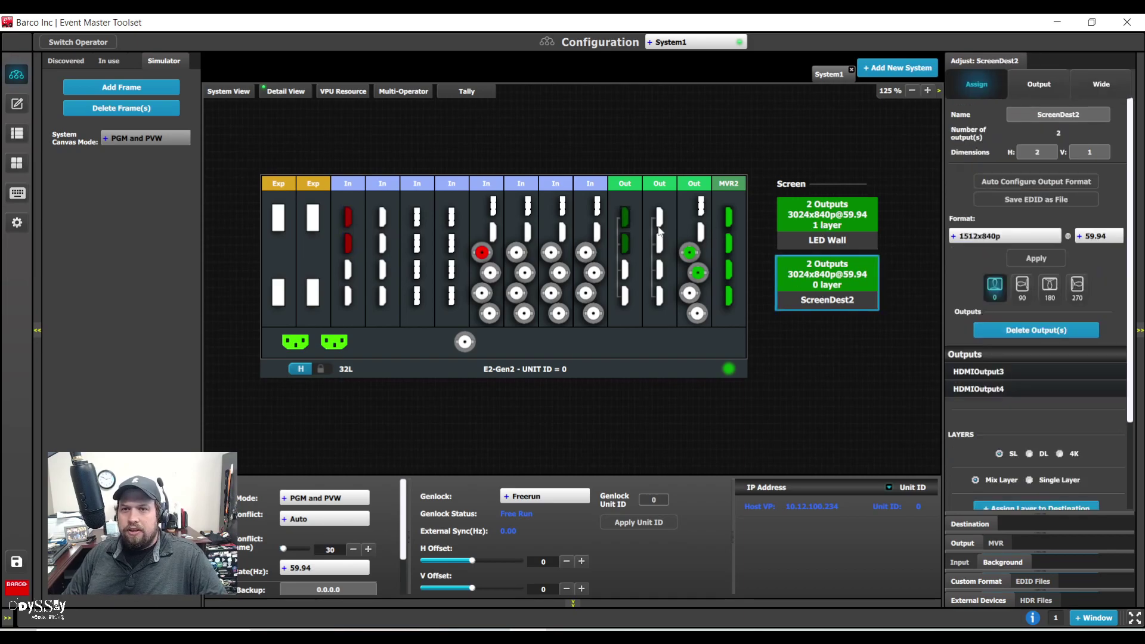
left_click(350, 223)
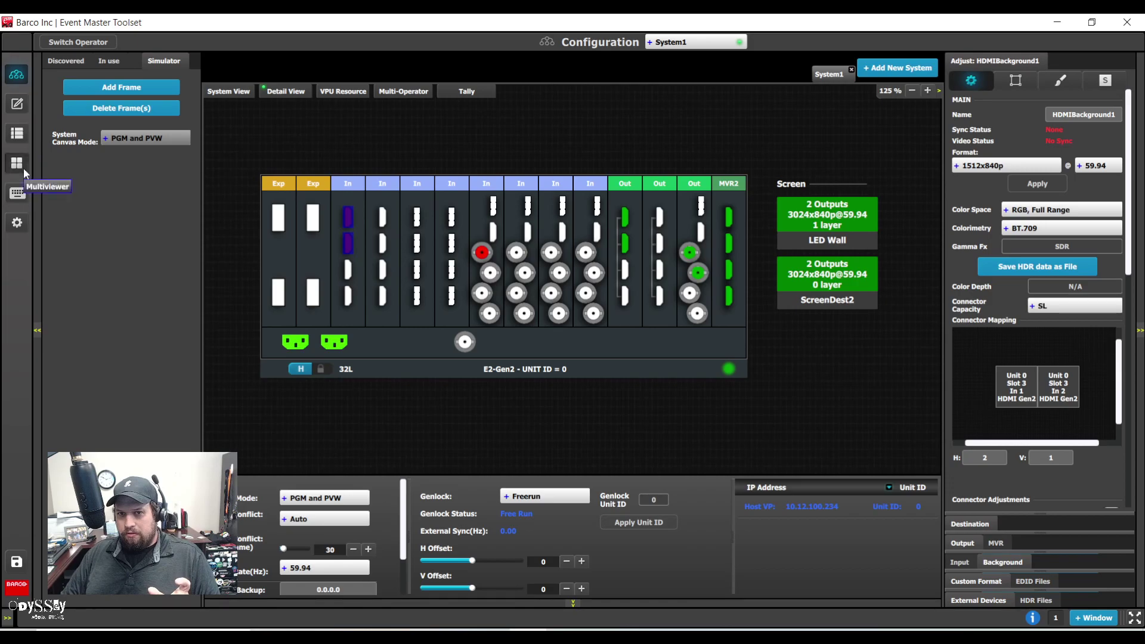
left_click(17, 104)
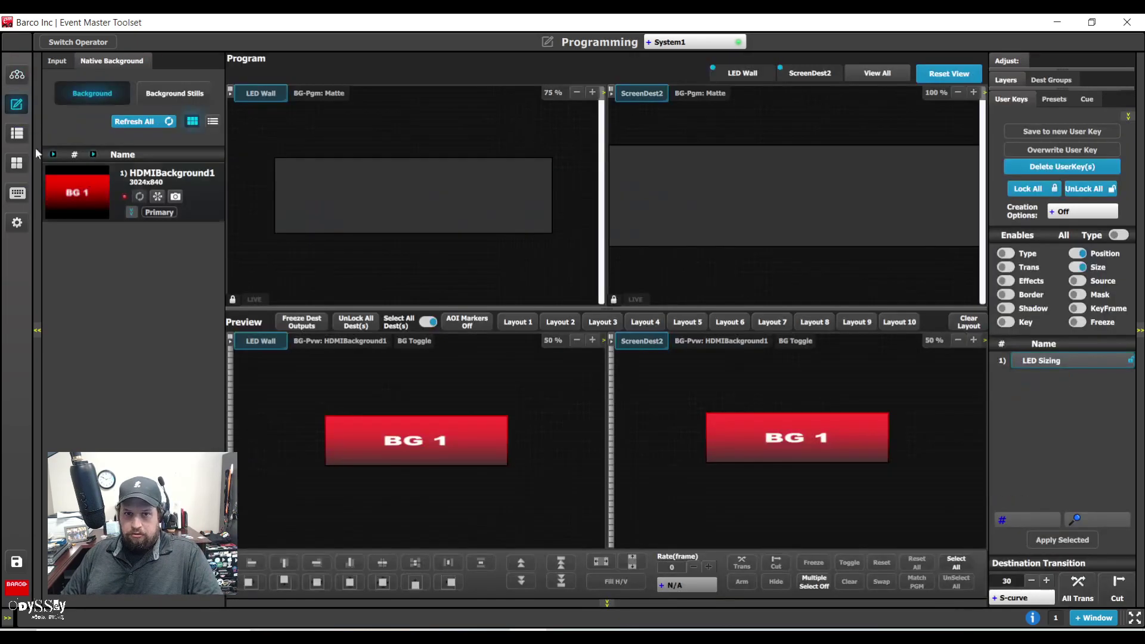
left_click(17, 75)
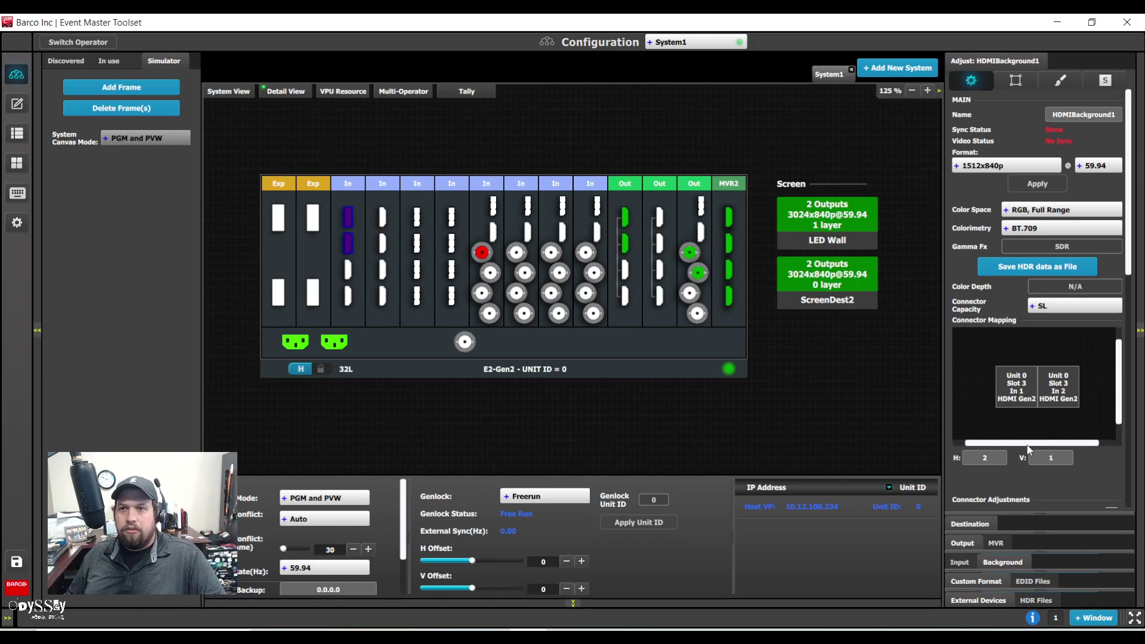
left_click(22, 105)
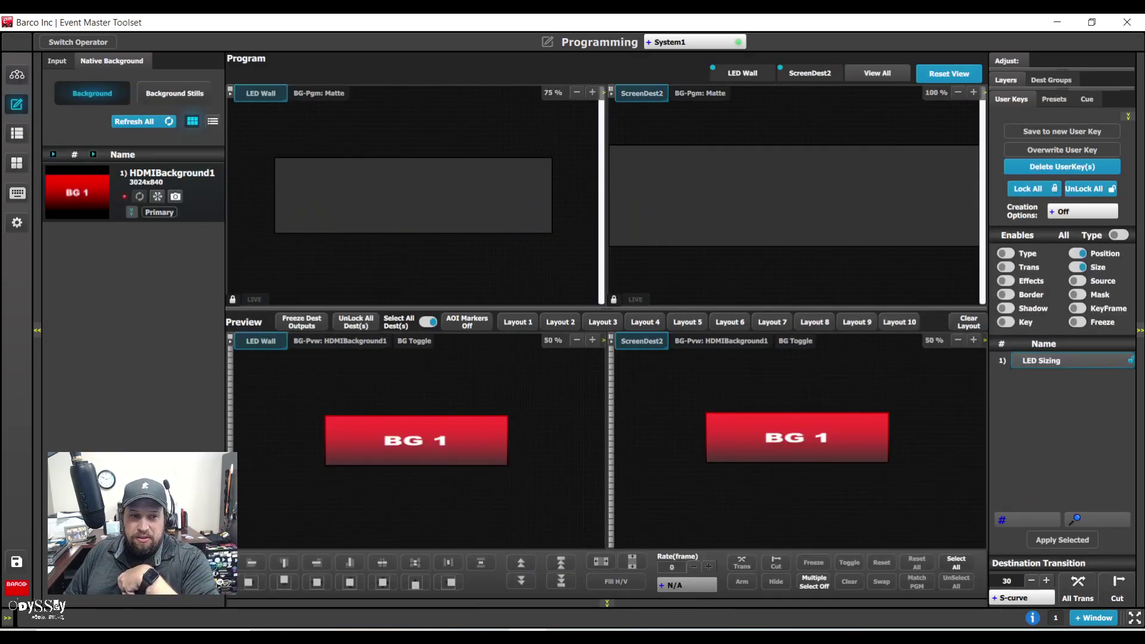
left_click(17, 74)
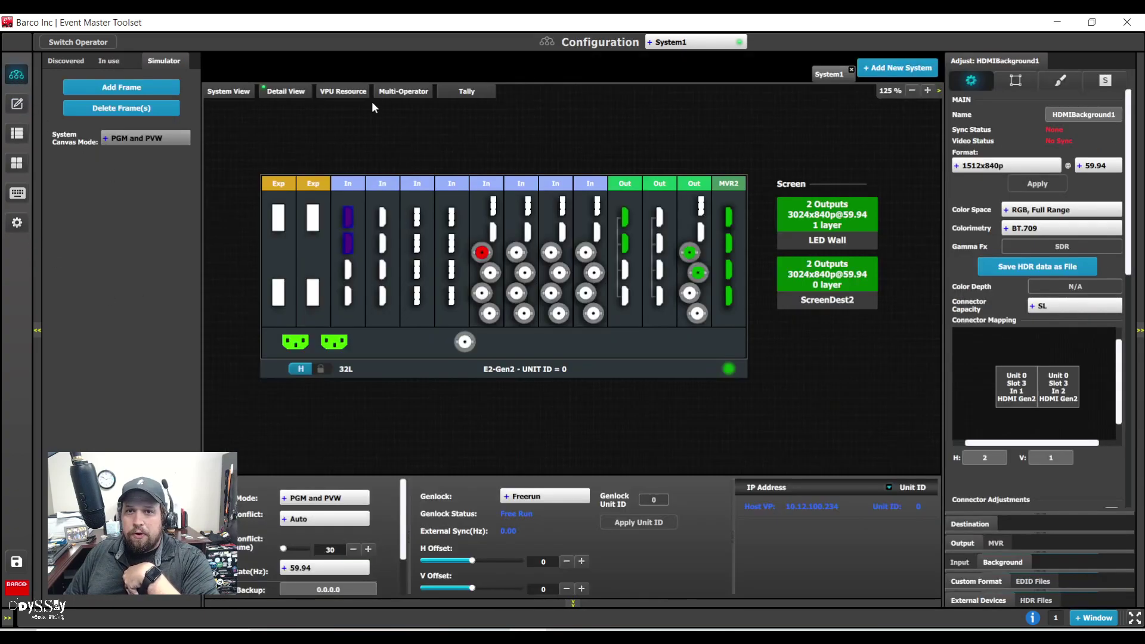
left_click(352, 91)
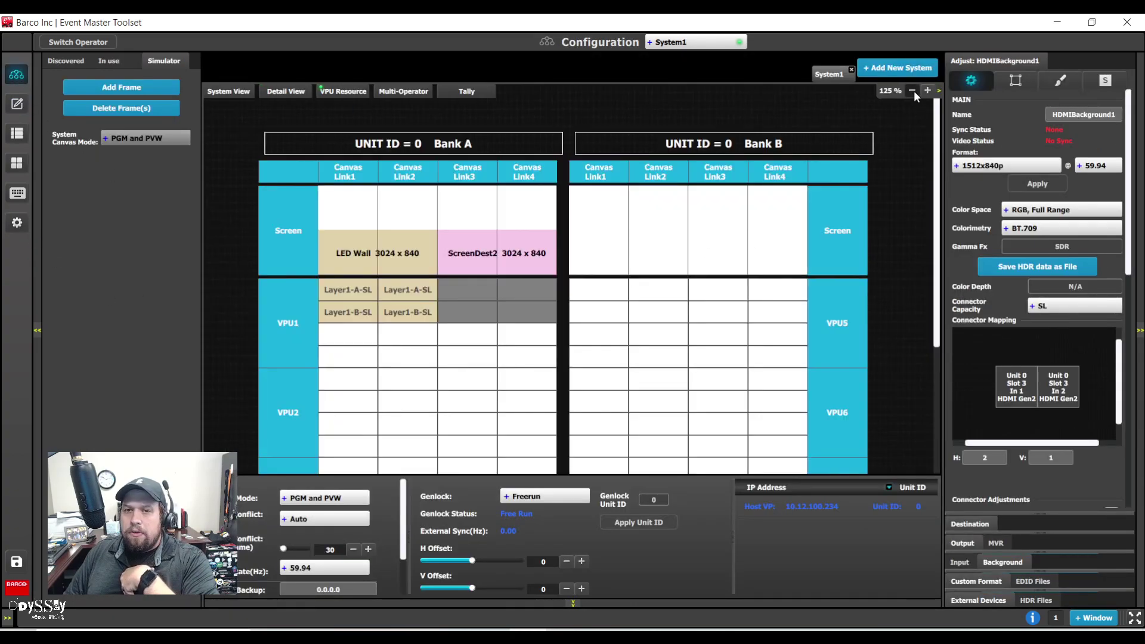
left_click(283, 93)
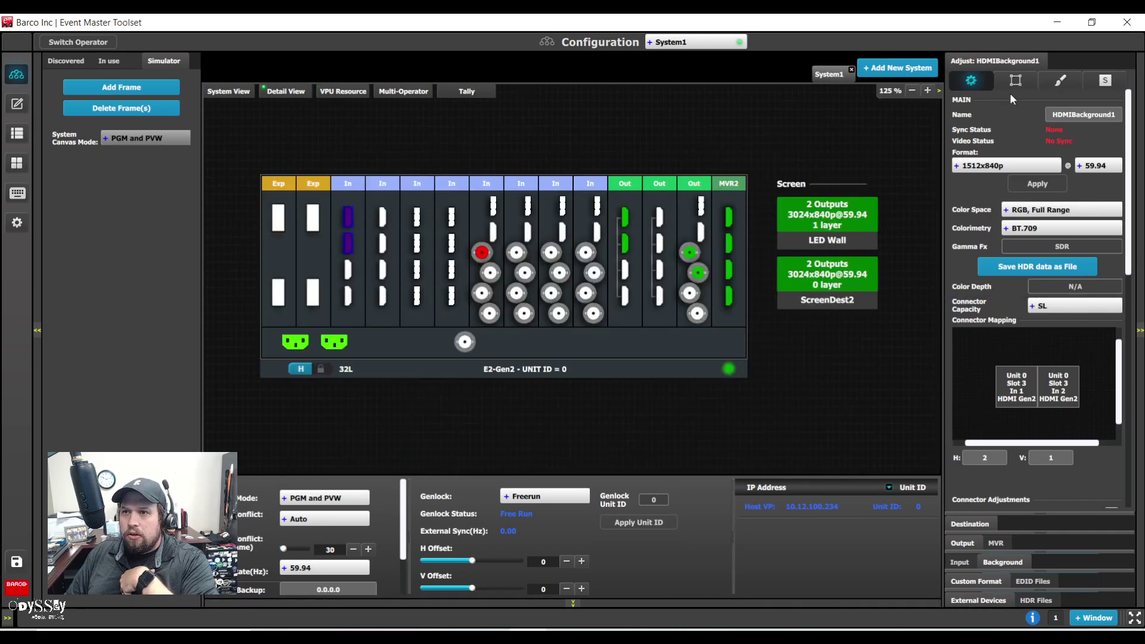
scroll(1129, 224, "down", 5)
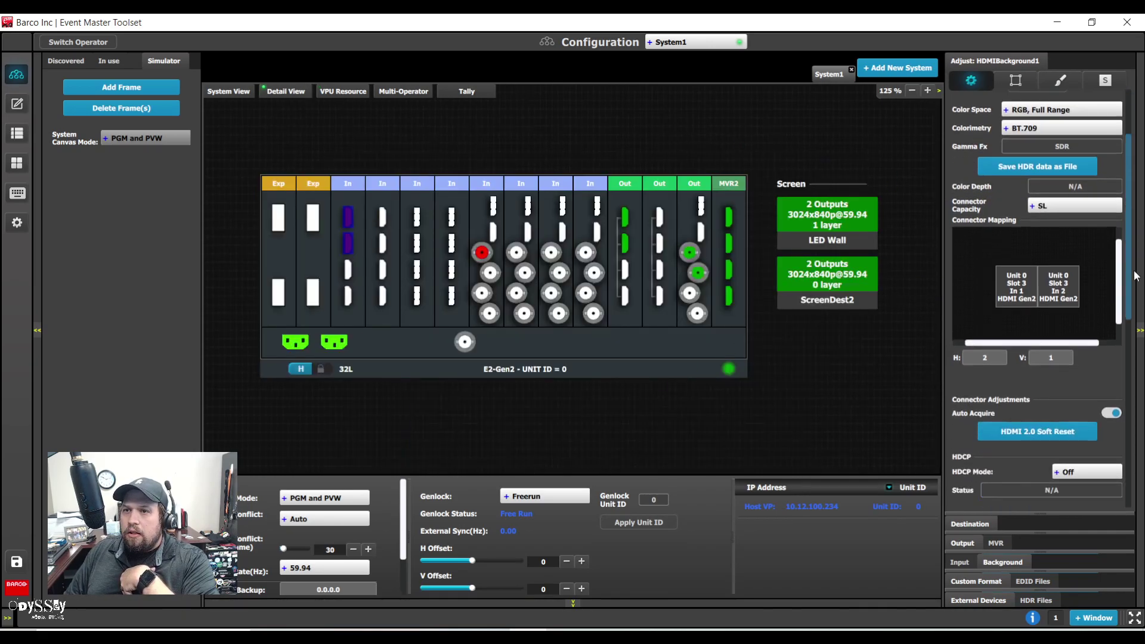
Set the LED Wall's output test pattern to Circle Alignment with LED Mode enabled.
left_click(816, 216)
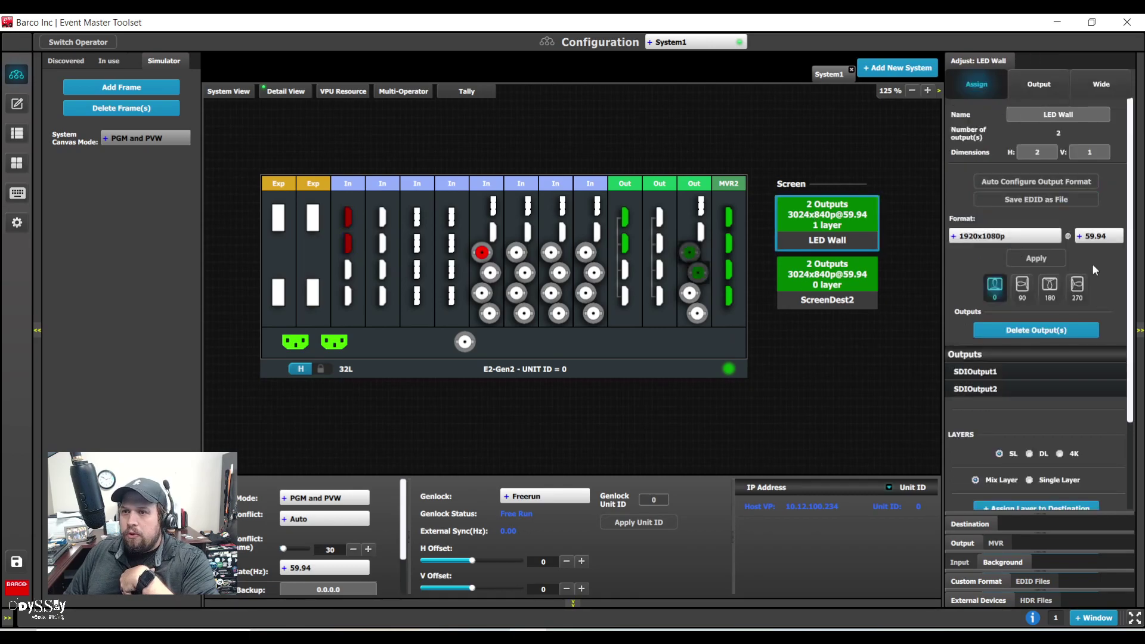
left_click(1044, 95)
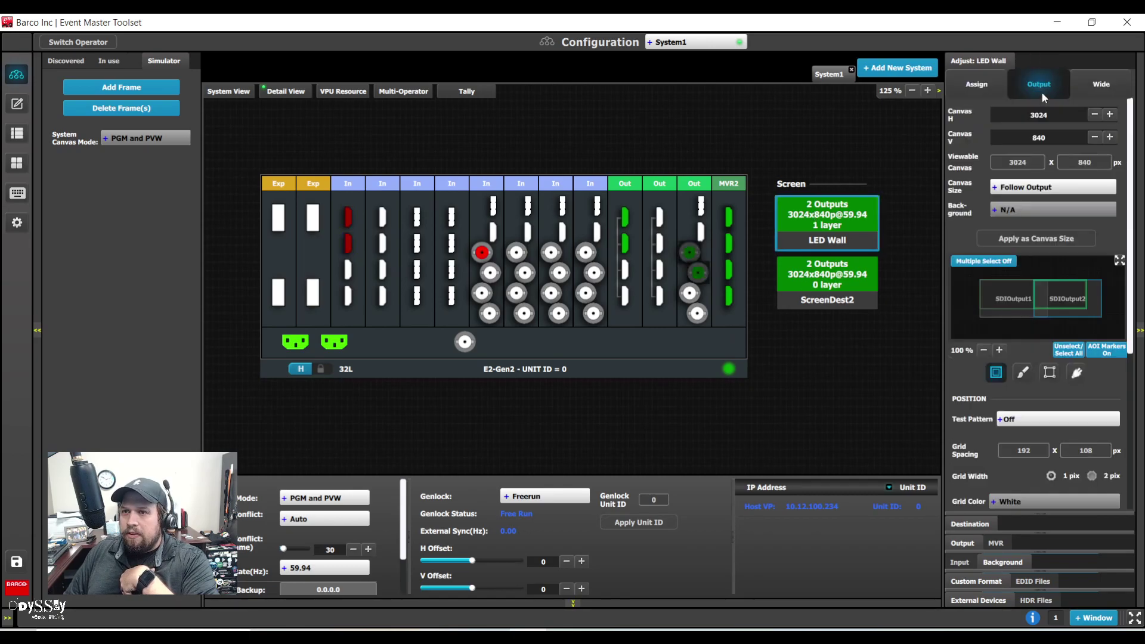
left_click(1028, 422)
scroll(1016, 485, "down", 6)
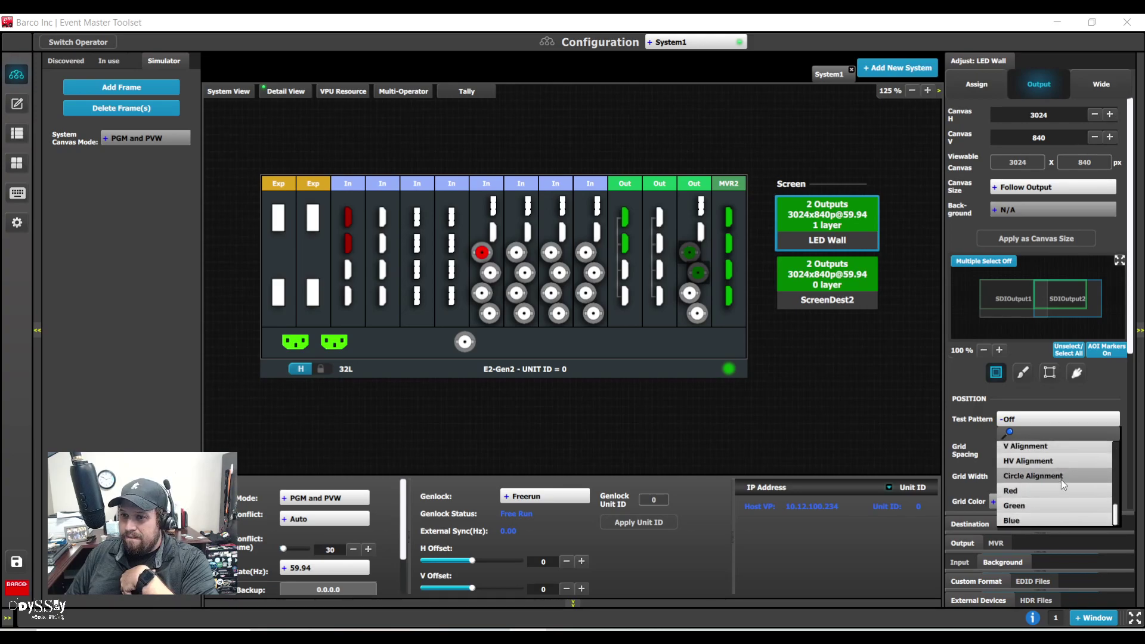
left_click(1061, 478)
left_click(1108, 443)
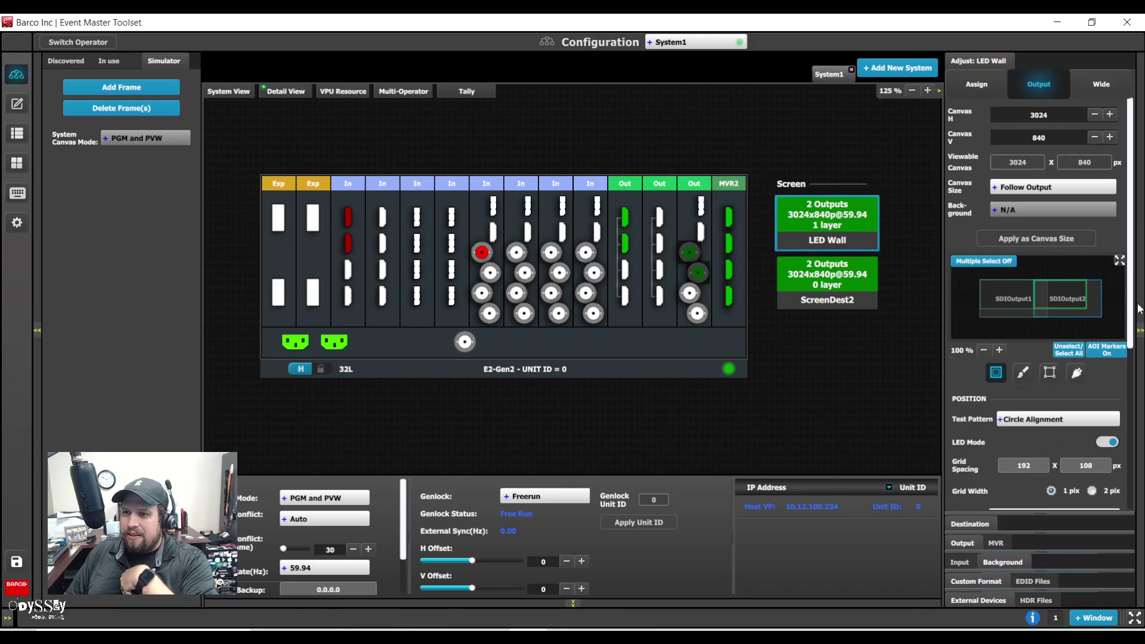
Enter 168 x 168 px as the pattern's horizontal and vertical grid spacing.
scroll(1073, 334, "down", 3)
left_click(1020, 299)
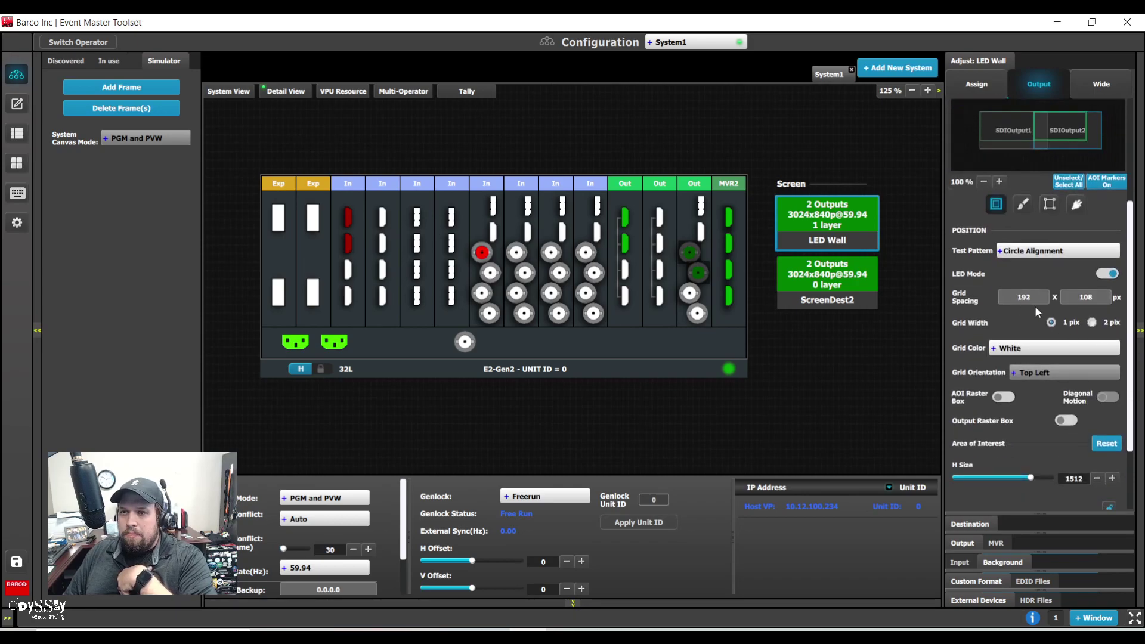
type("168")
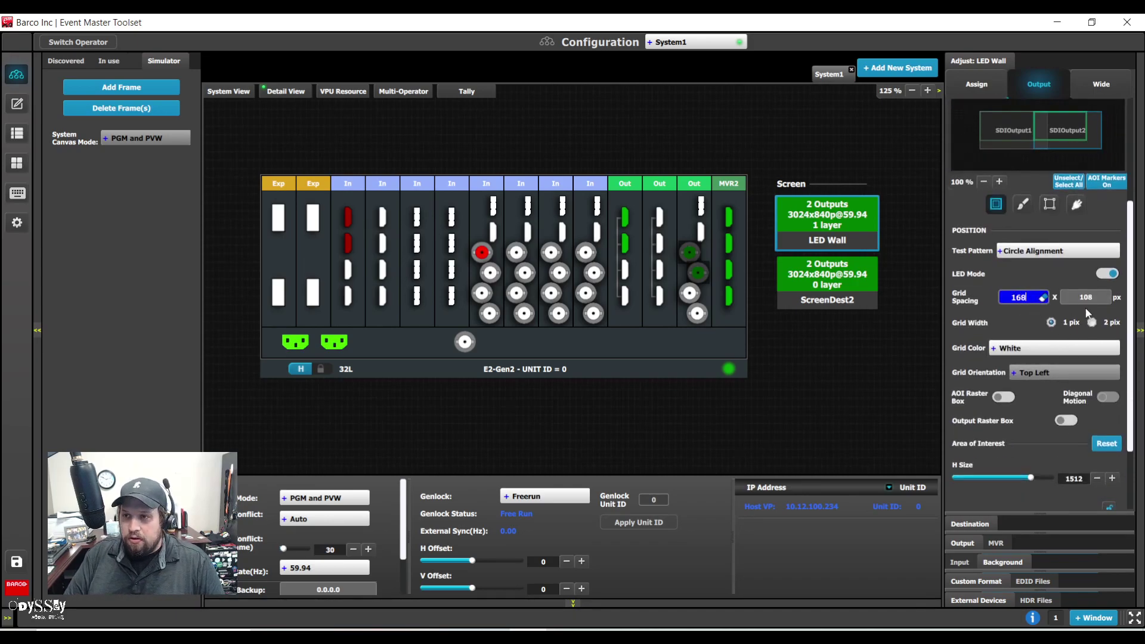
key("Tab")
type("168")
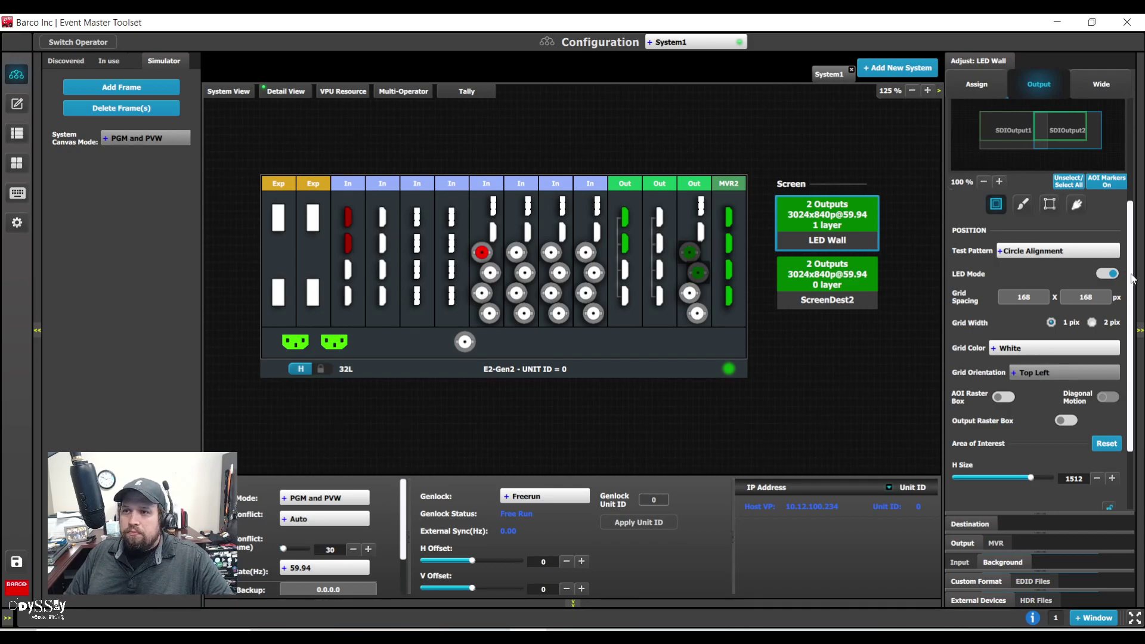
left_click_drag(1132, 278, 1139, 164)
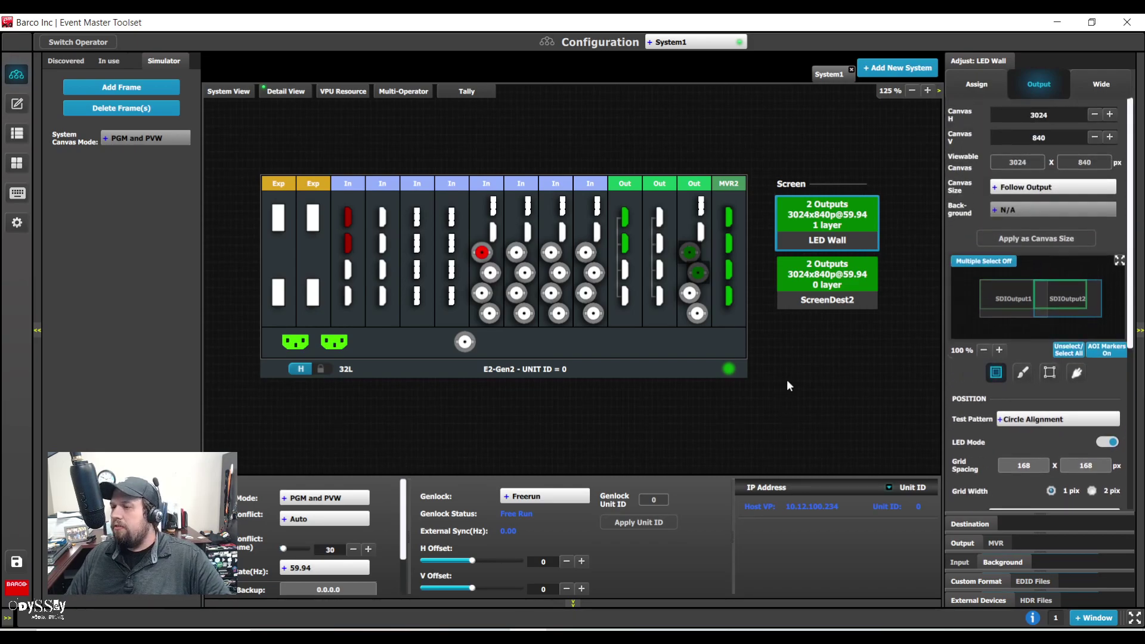